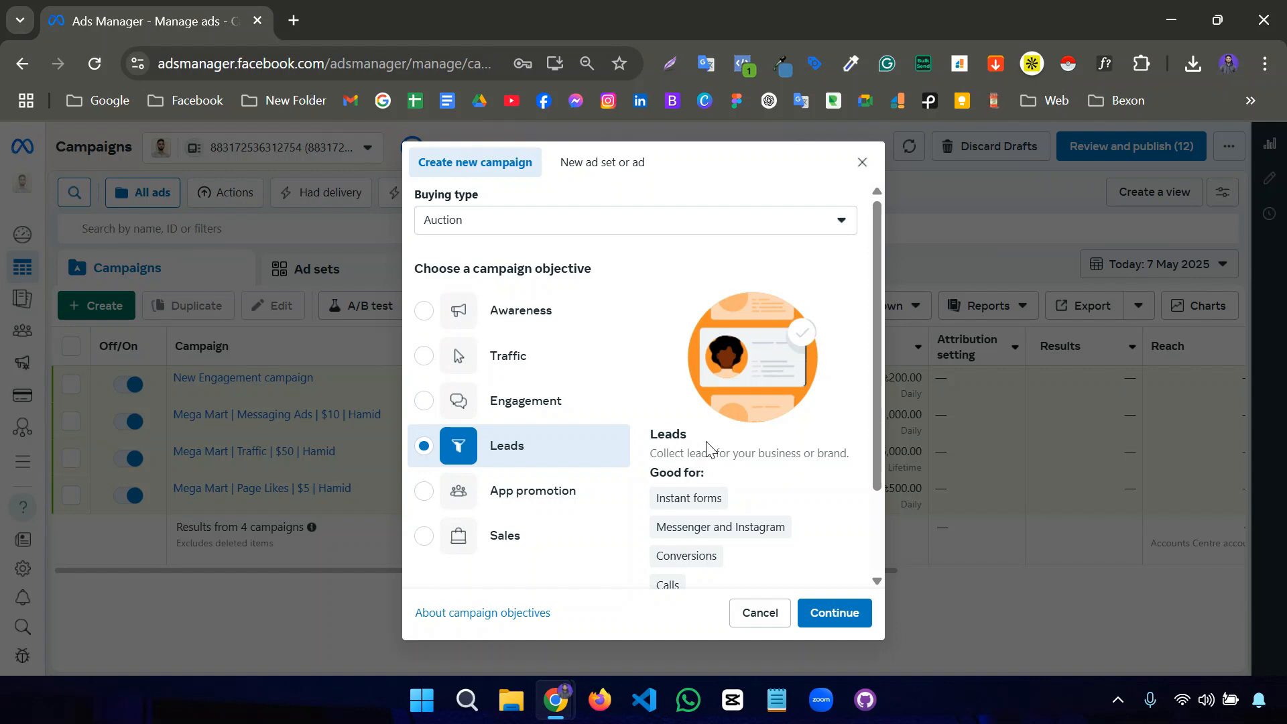
Create the new campaign with the Leads objective and permanently dismiss the notice about the campaign setup
scroll(744, 483, down, 2)
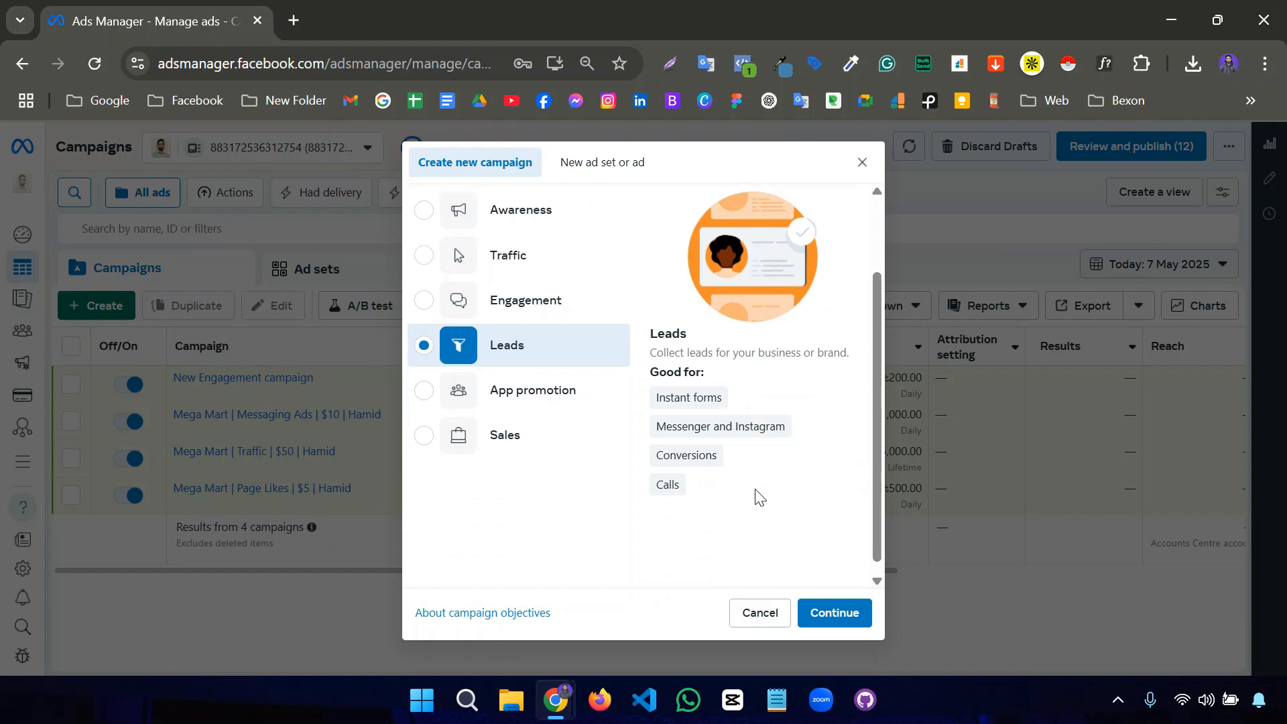
click(826, 612)
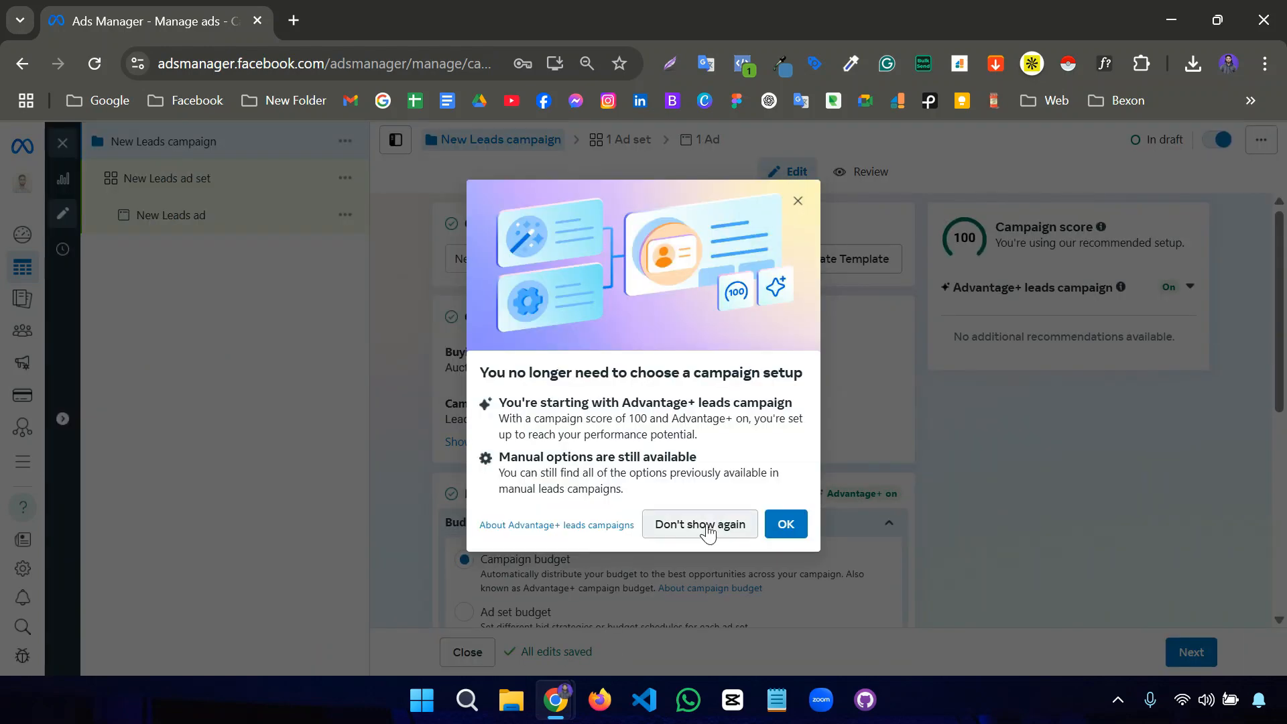
click(708, 524)
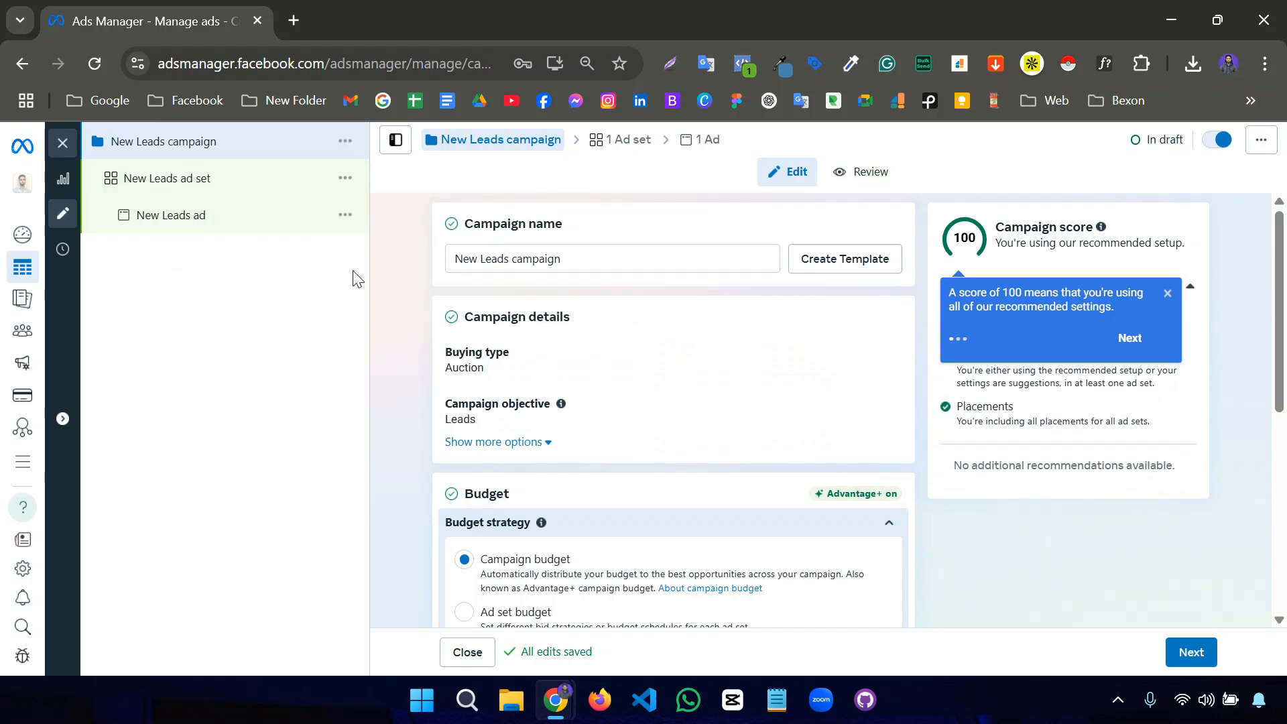
Switch the campaign budget to a lifetime budget and set it to 20,000 BDT
scroll(395, 311, down, 2)
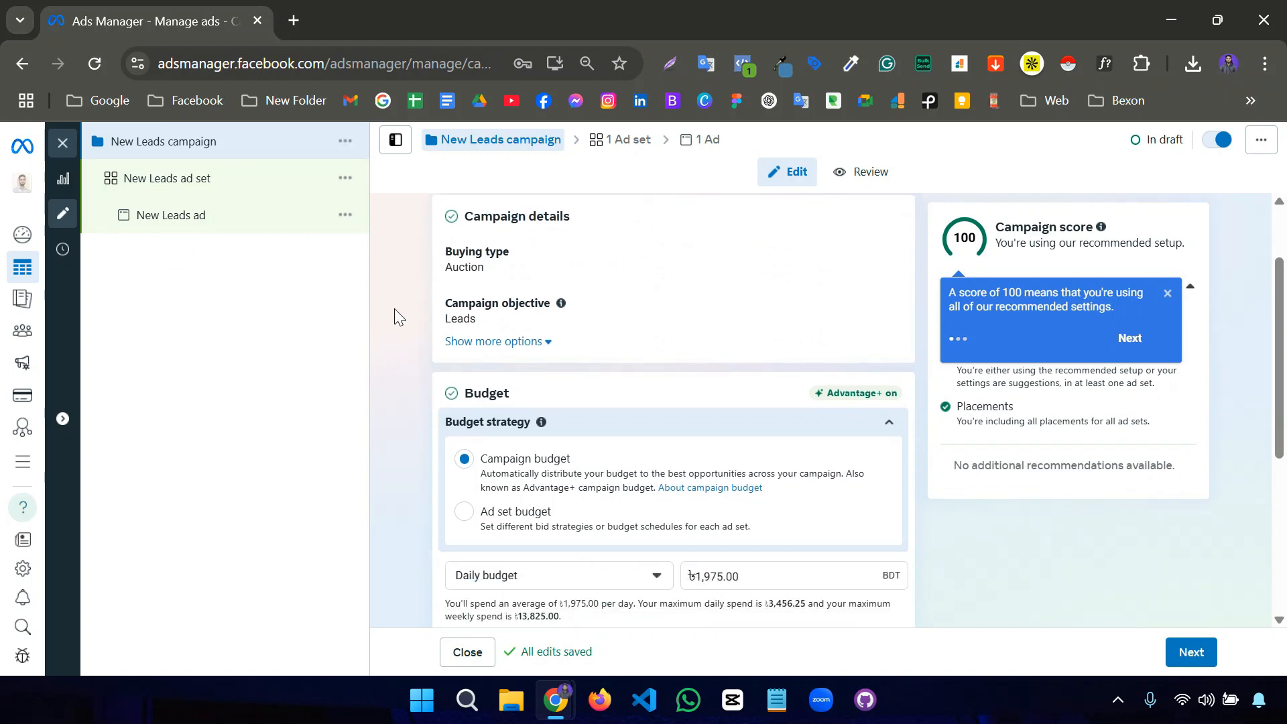
scroll(394, 309, up, 2)
scroll(393, 317, down, 2)
scroll(404, 362, down, 2)
scroll(448, 402, down, 2)
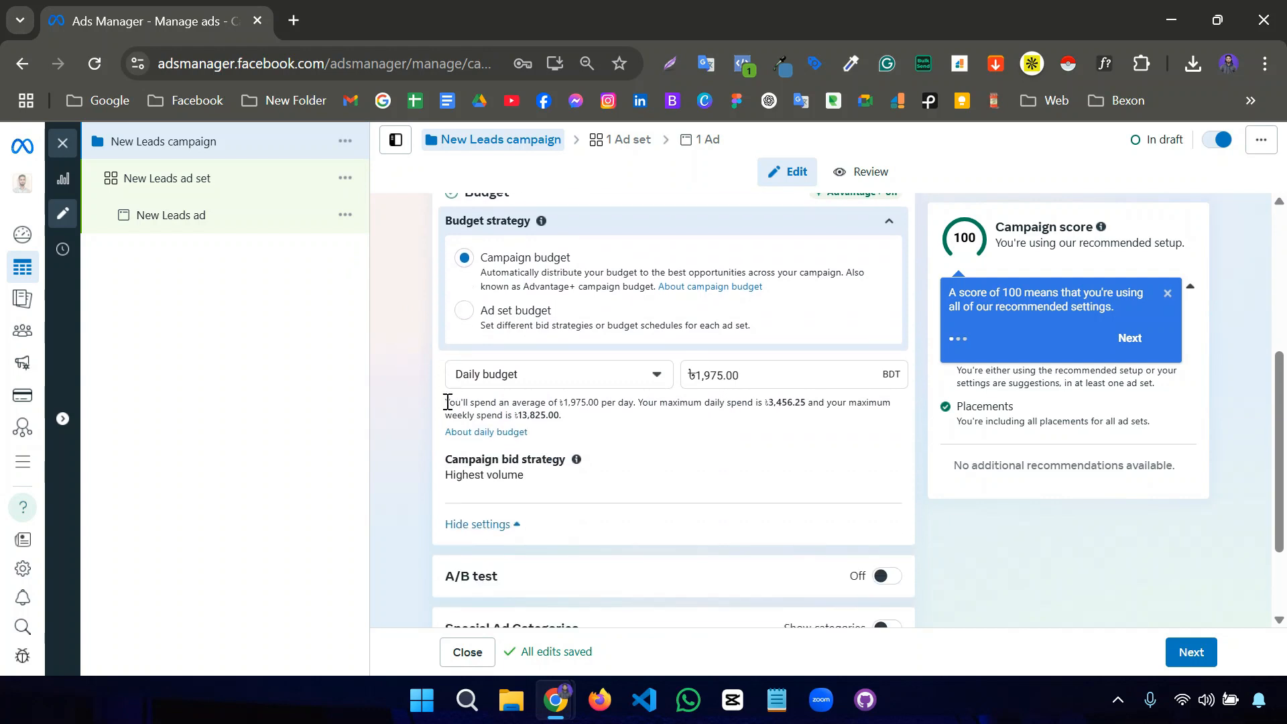
click(649, 387)
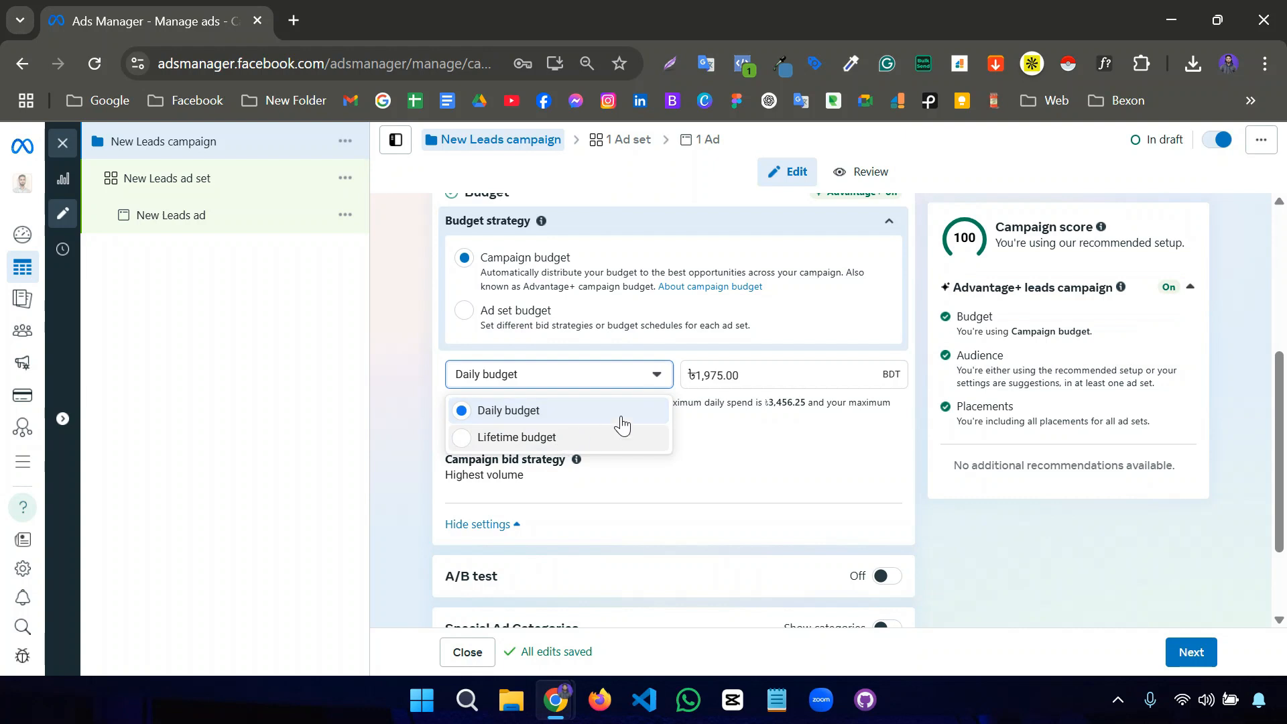
click(621, 437)
drag(702, 375, 757, 376)
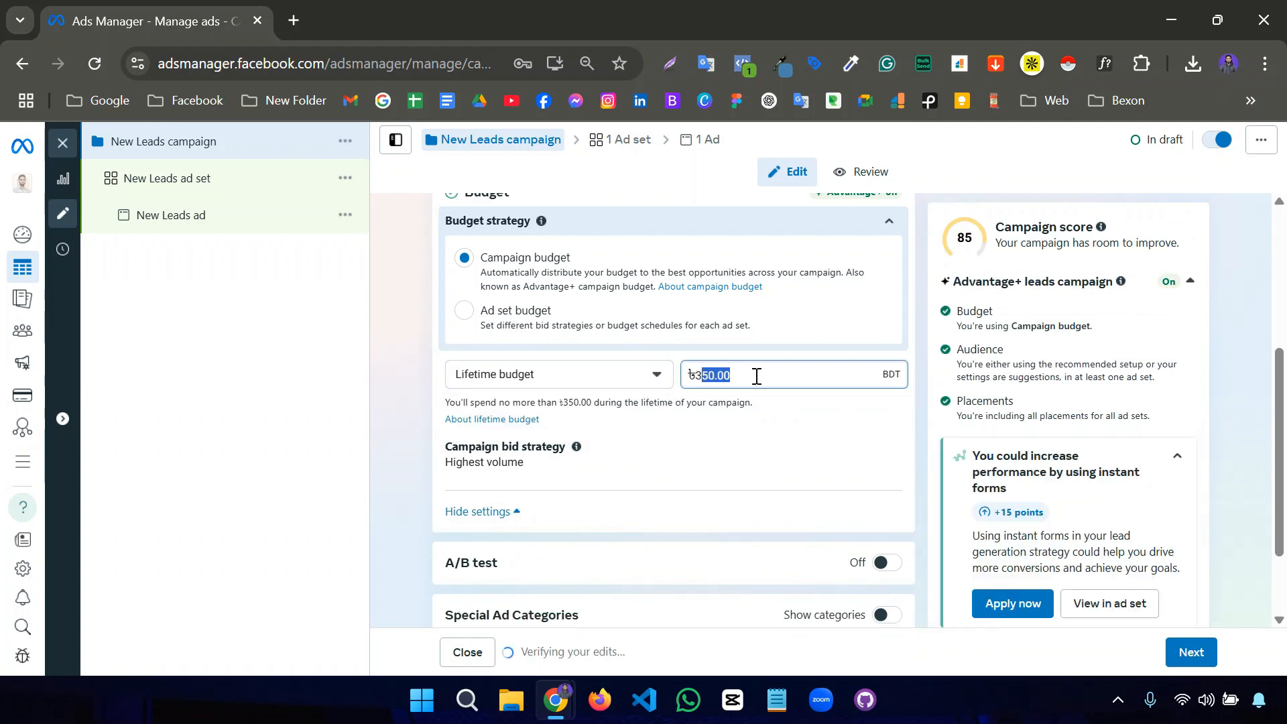
key(BackSpace)
key(BackSpace)
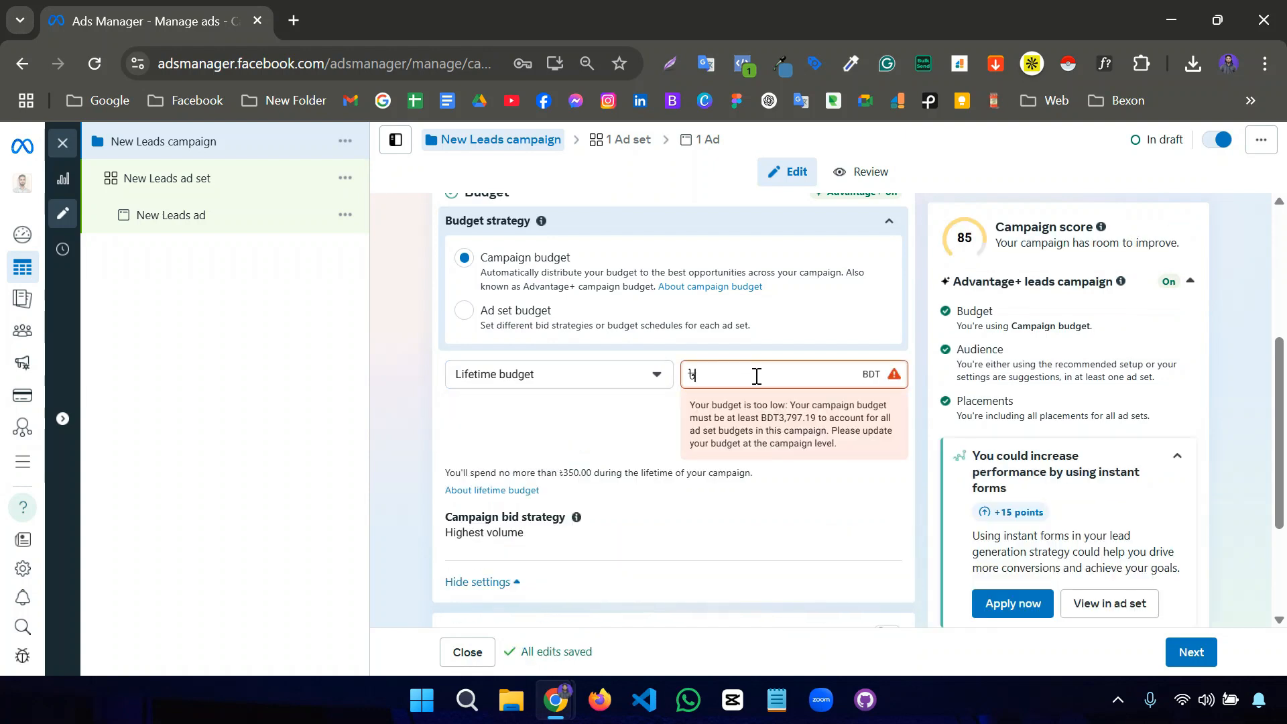
text(20000)
click(600, 420)
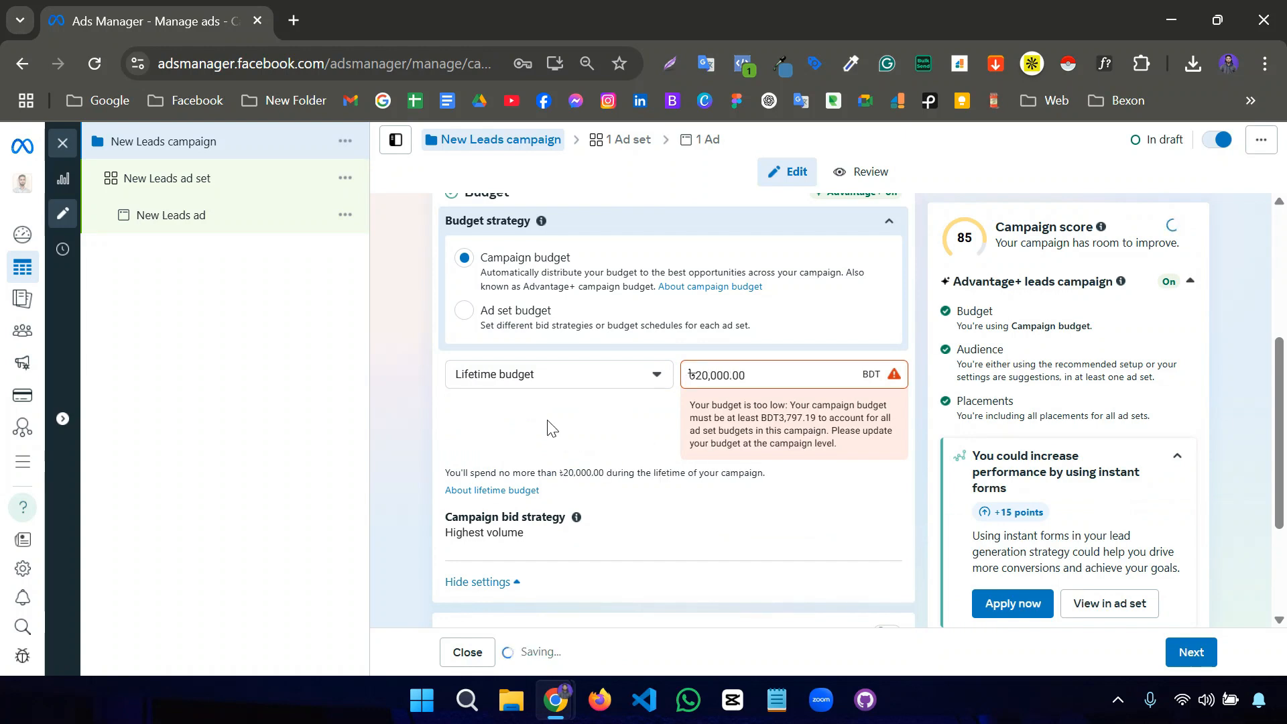
Continue to the ad set and set its conversion location to Instant forms
scroll(412, 463, down, 2)
scroll(490, 479, down, 1)
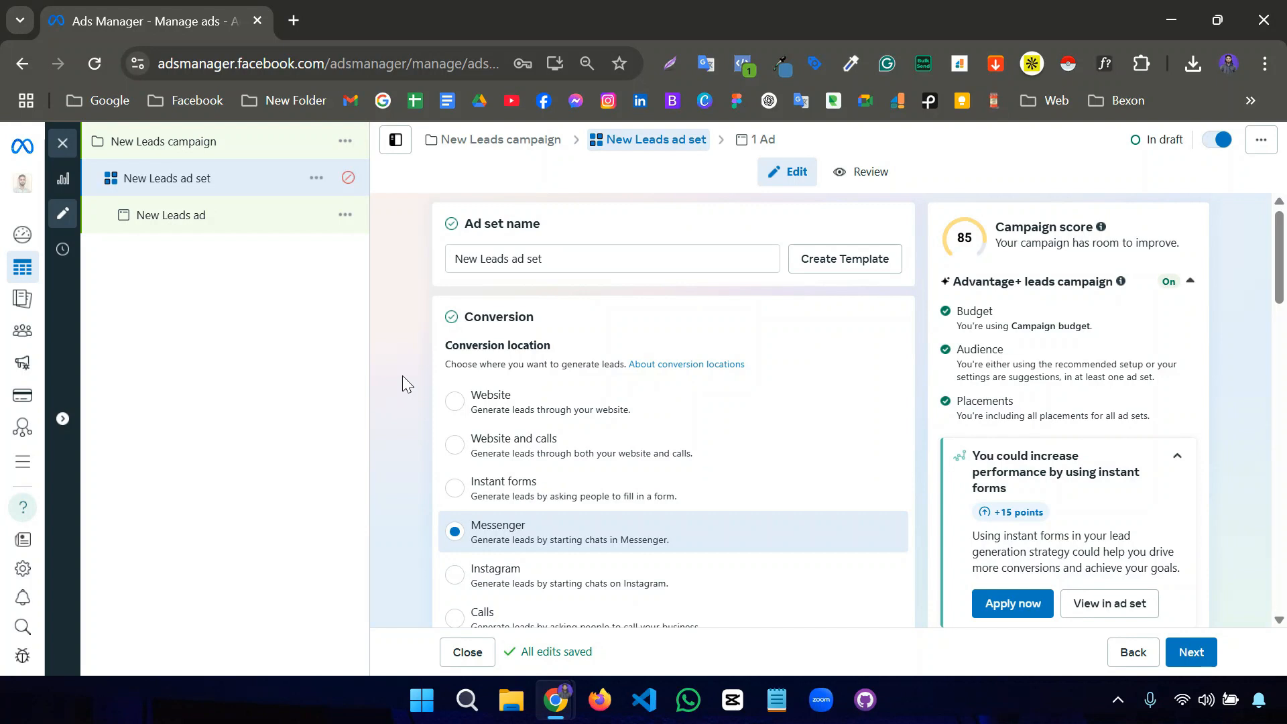
click(454, 405)
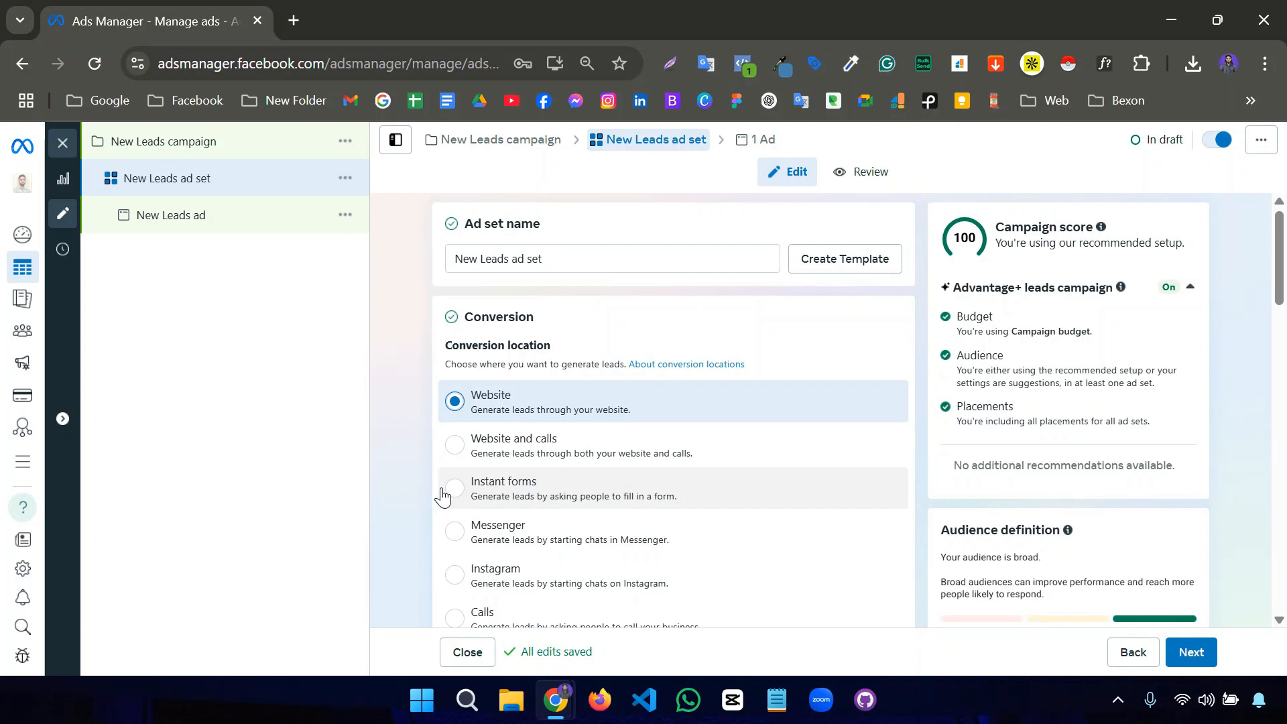
scroll(405, 495, down, 2)
scroll(403, 496, up, 2)
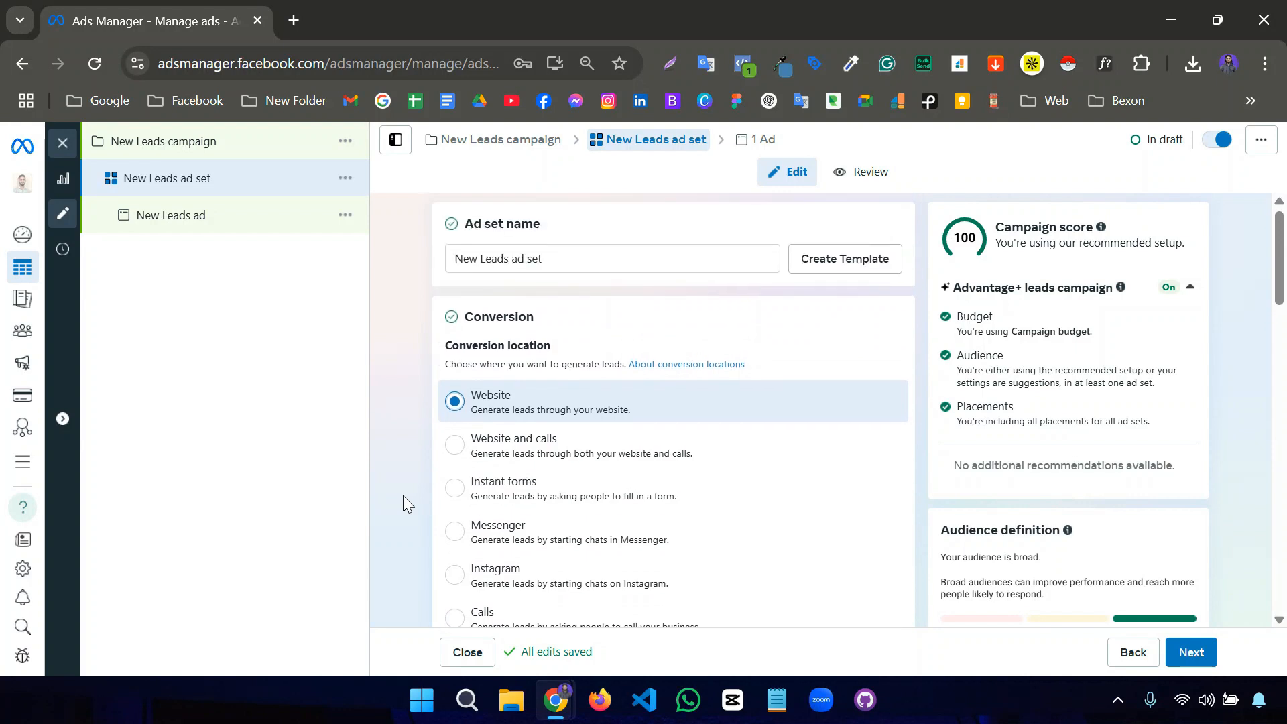
click(456, 495)
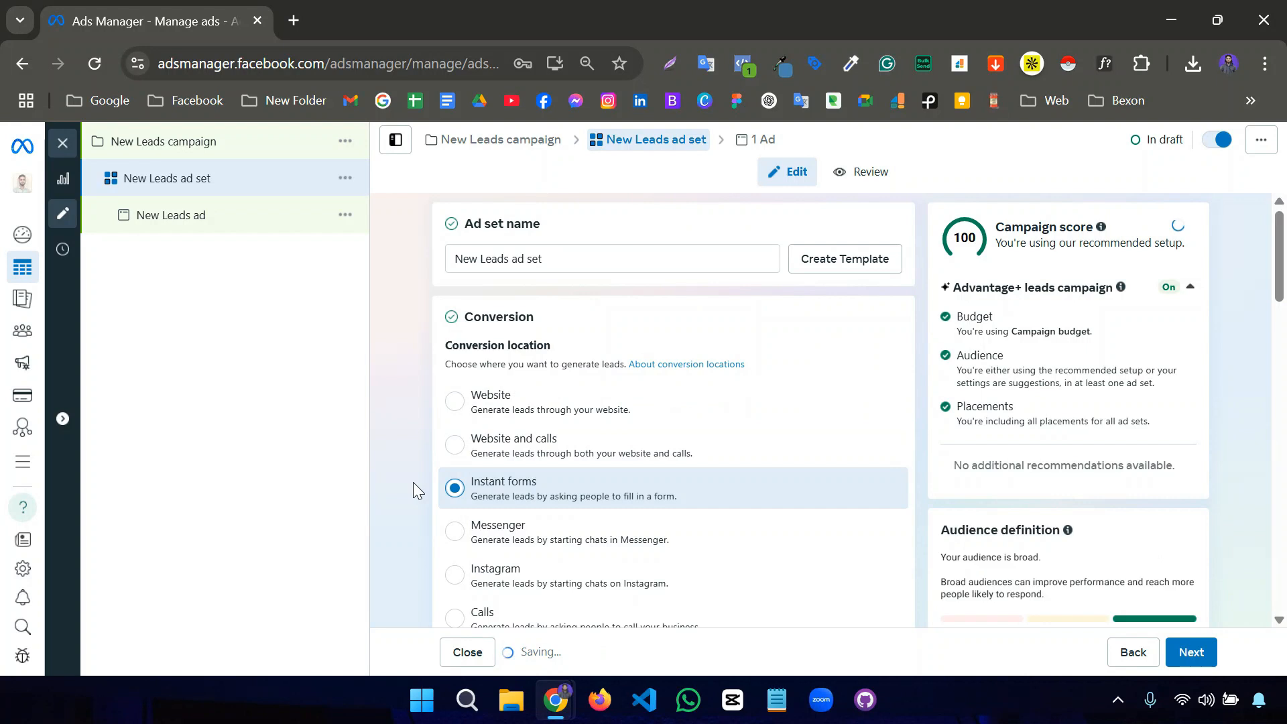
Choose FreelancerLab as the Facebook Page to promote in the ad set
scroll(413, 486, down, 2)
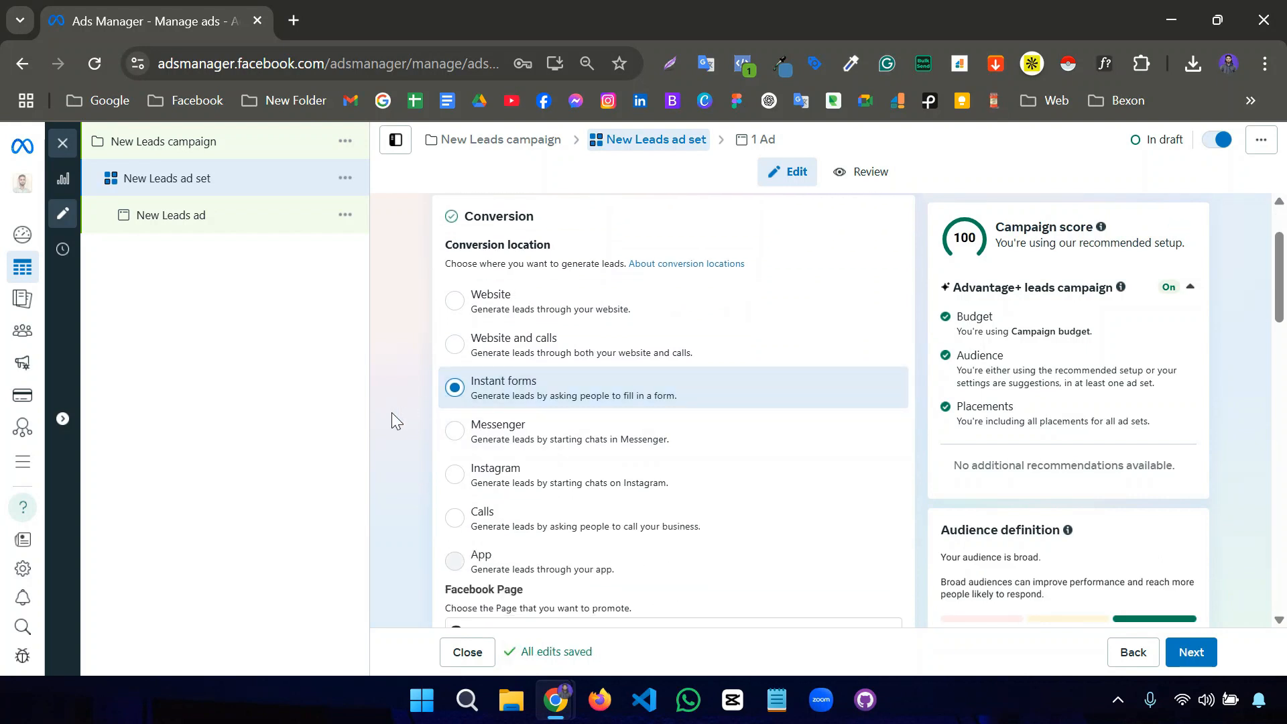
scroll(393, 416, down, 3)
click(504, 443)
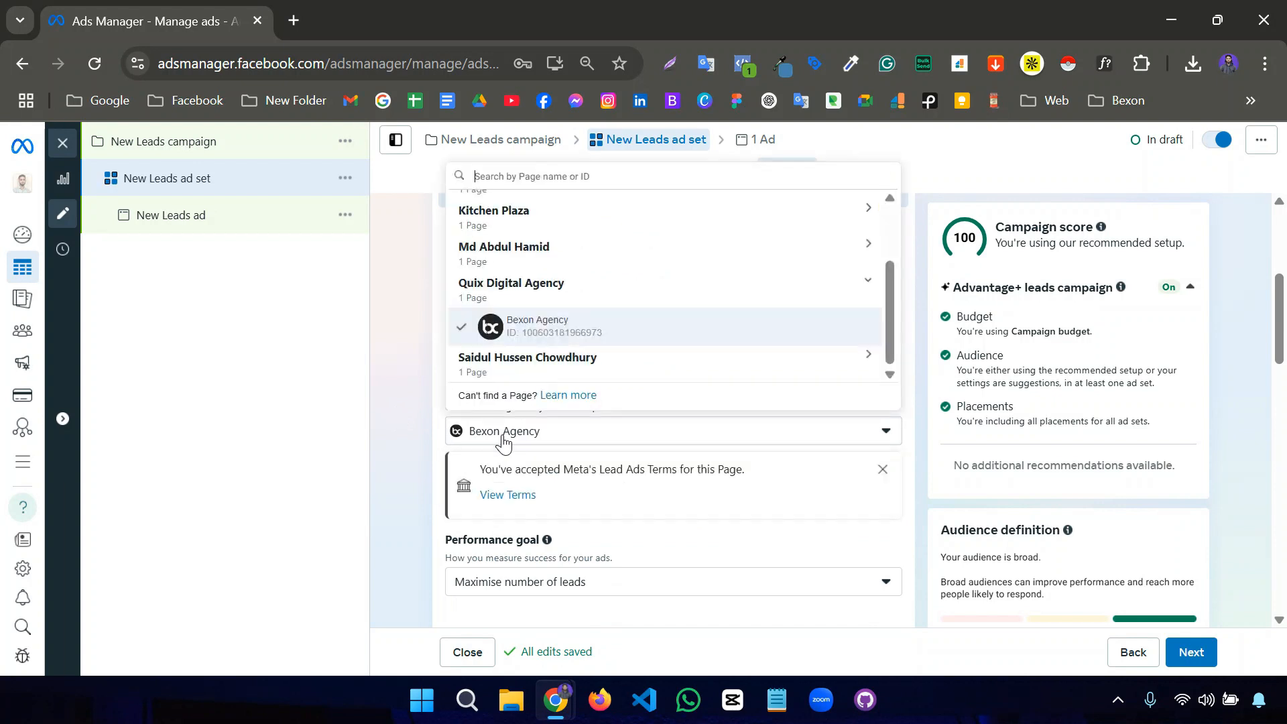
scroll(529, 345, up, 2)
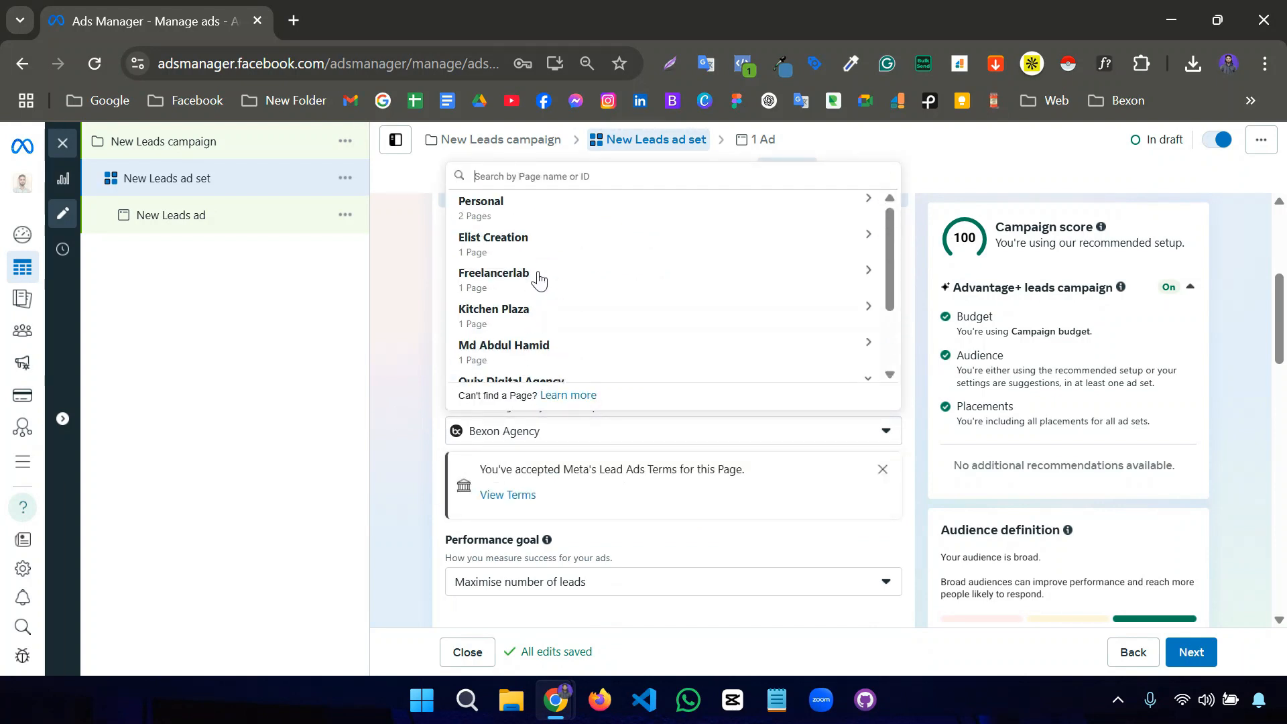
click(535, 281)
click(534, 320)
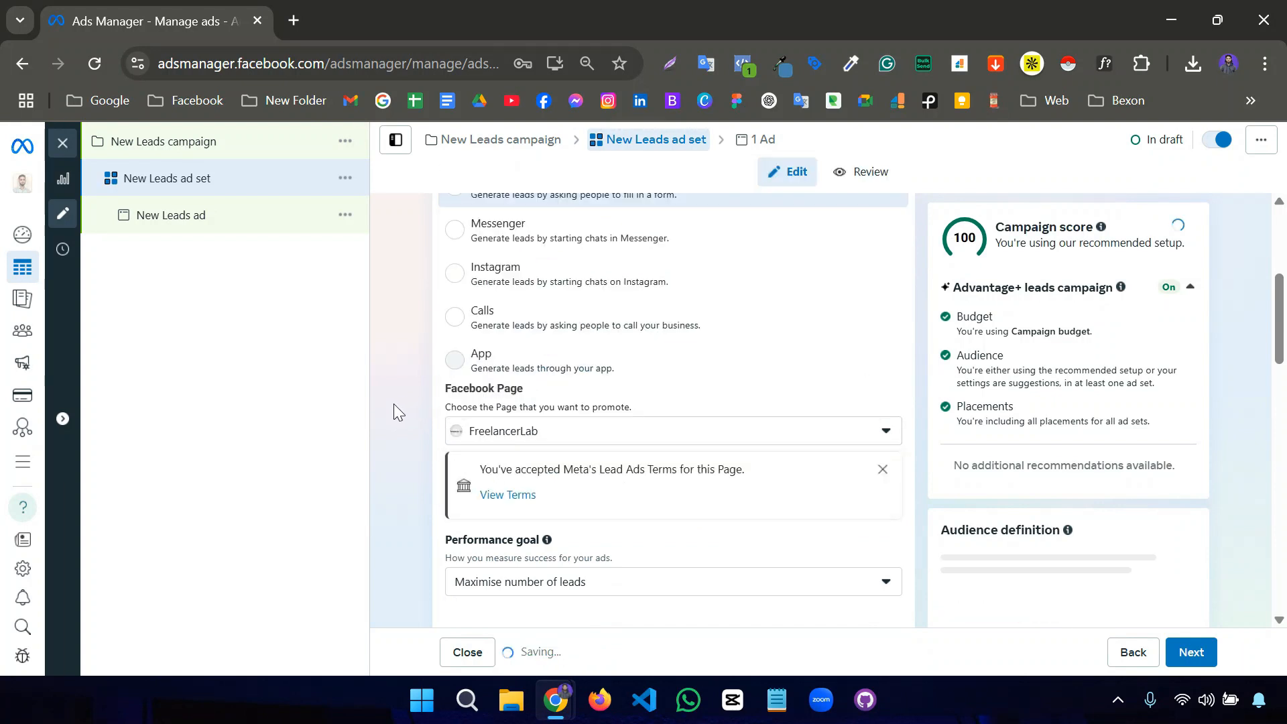
Review the ad set's performance goal, cost per result goal, schedule, audience and placement settings
scroll(396, 426, down, 2)
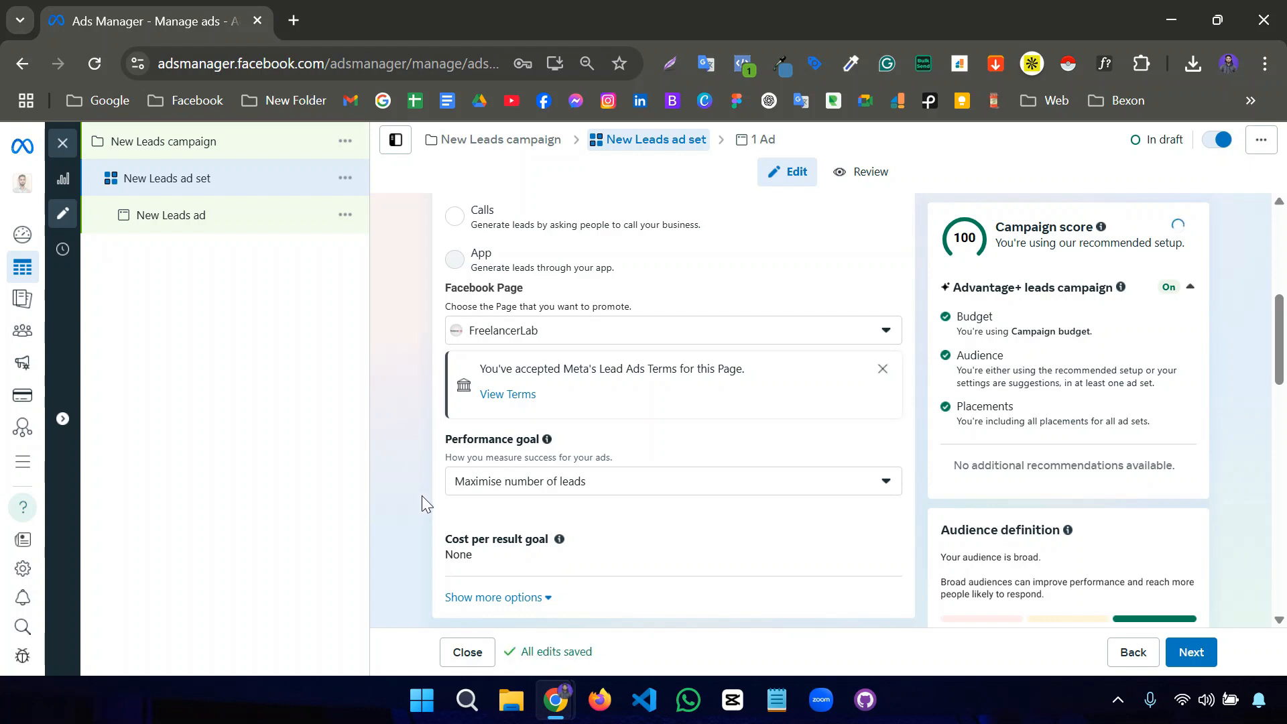
scroll(443, 499, down, 2)
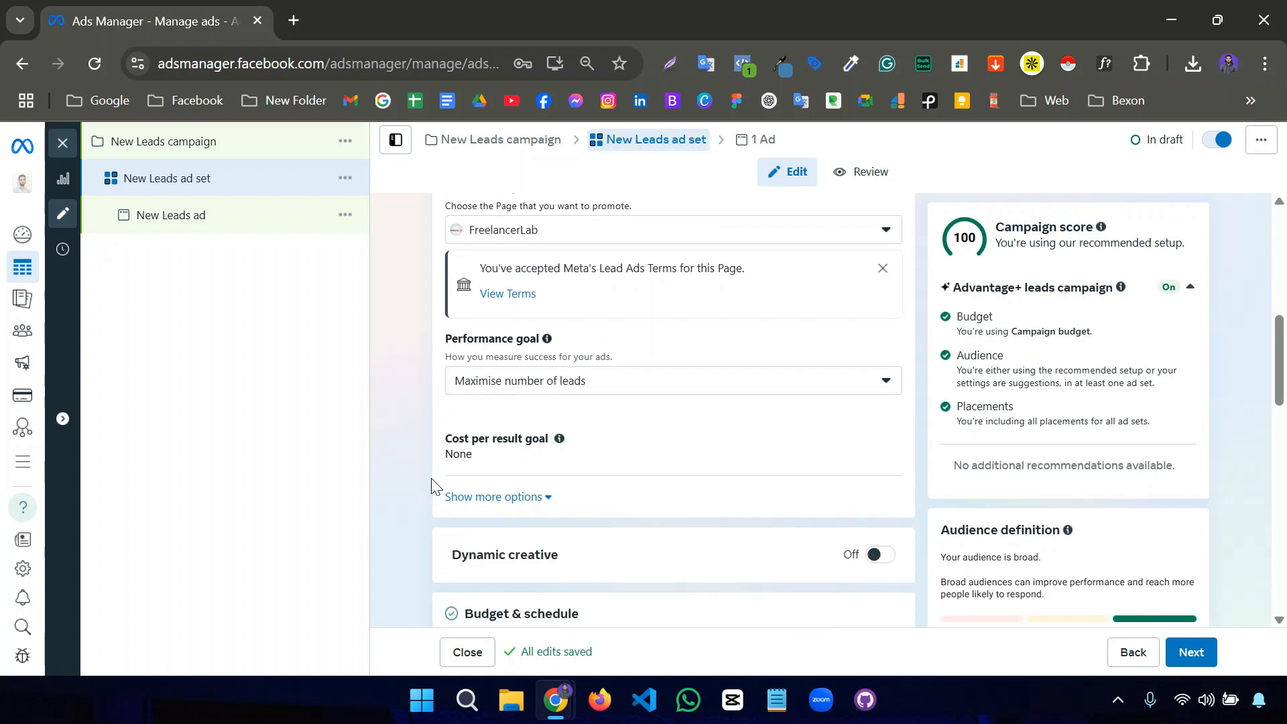
click(494, 453)
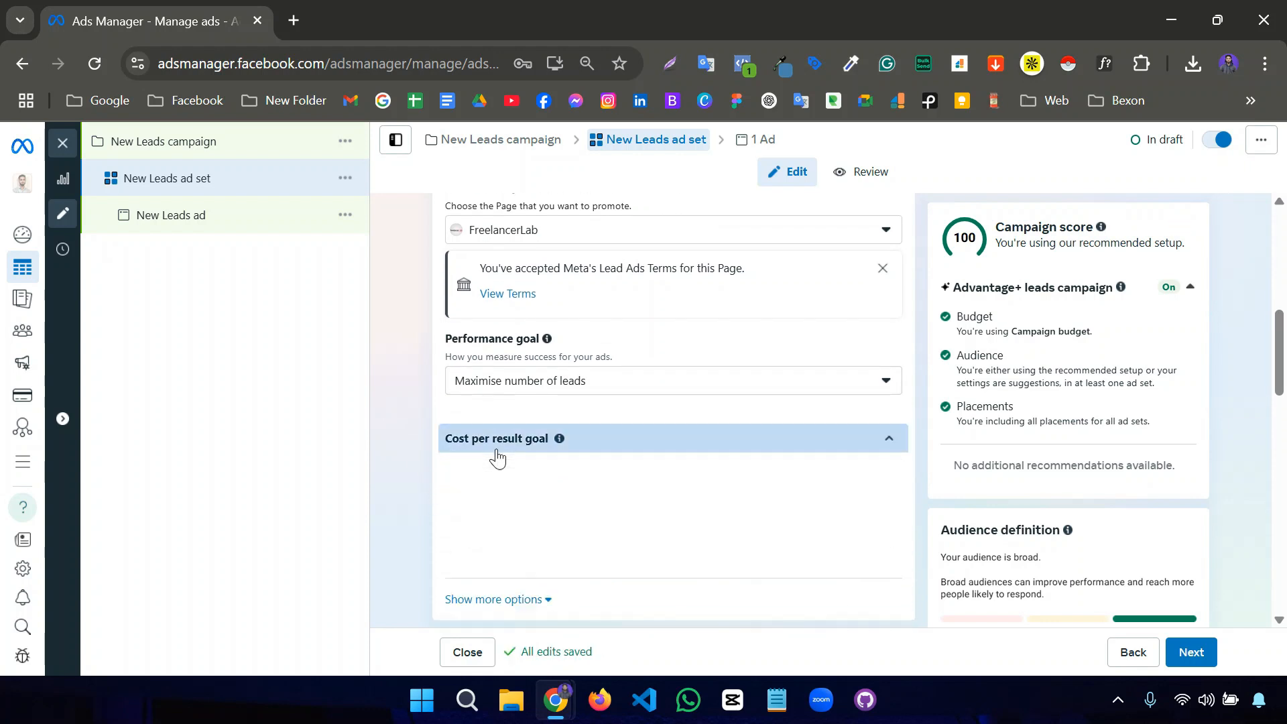
click(459, 444)
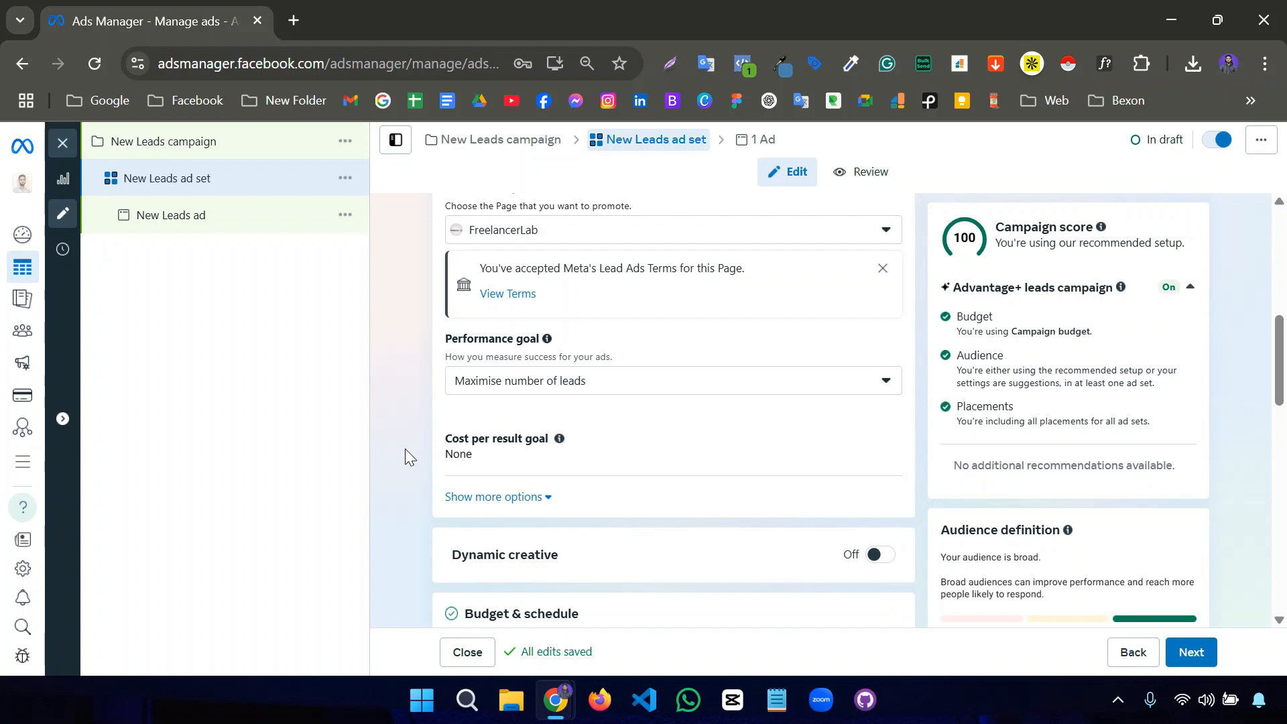
scroll(405, 449, down, 3)
scroll(400, 478, down, 3)
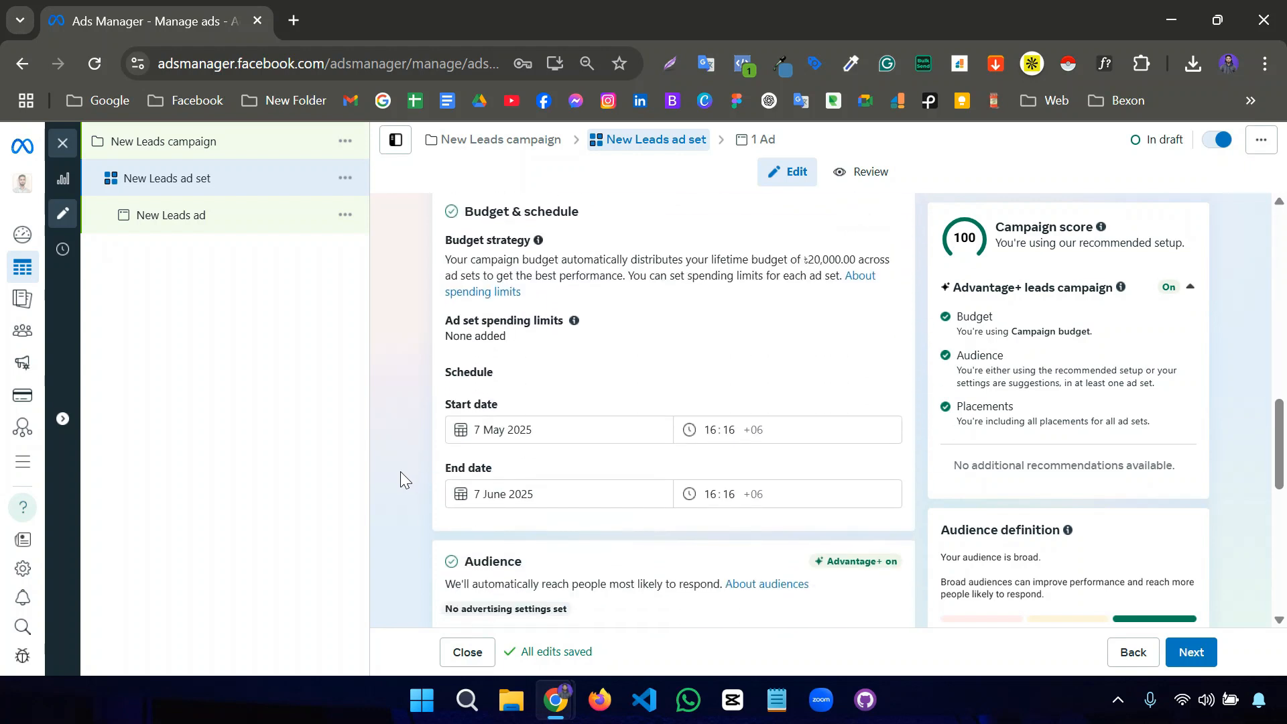
scroll(401, 473, down, 3)
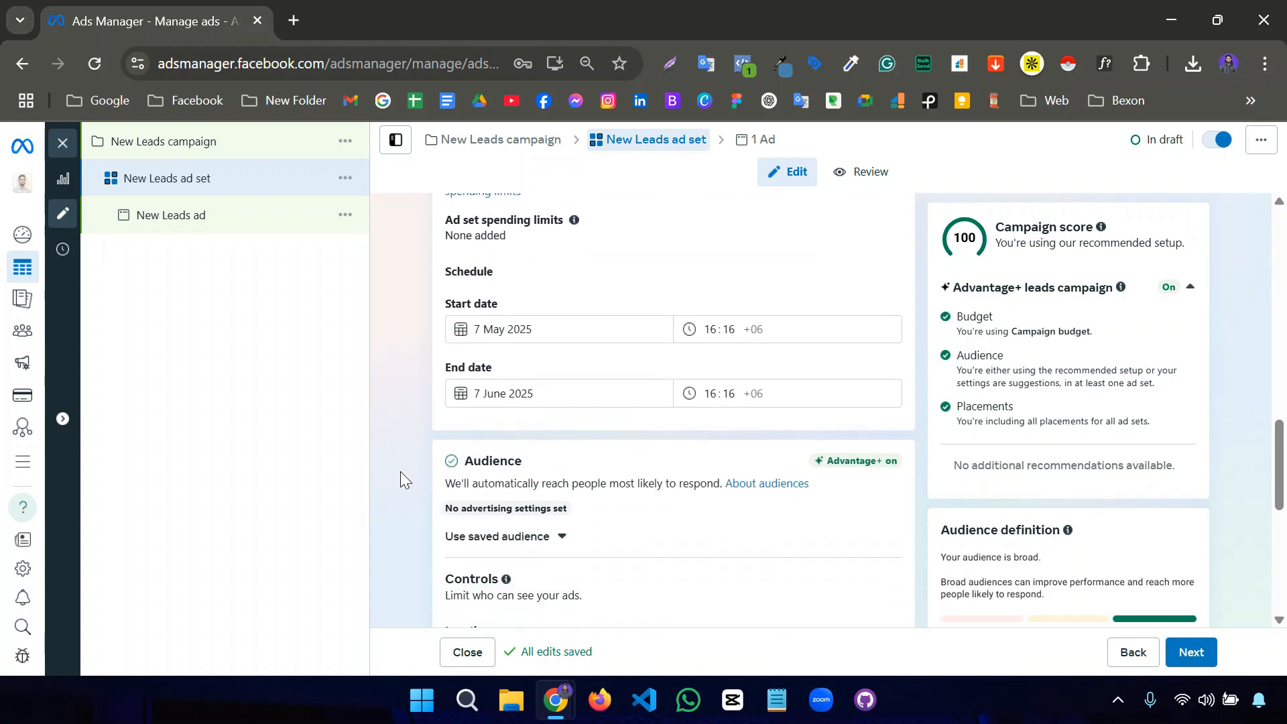
scroll(401, 473, down, 3)
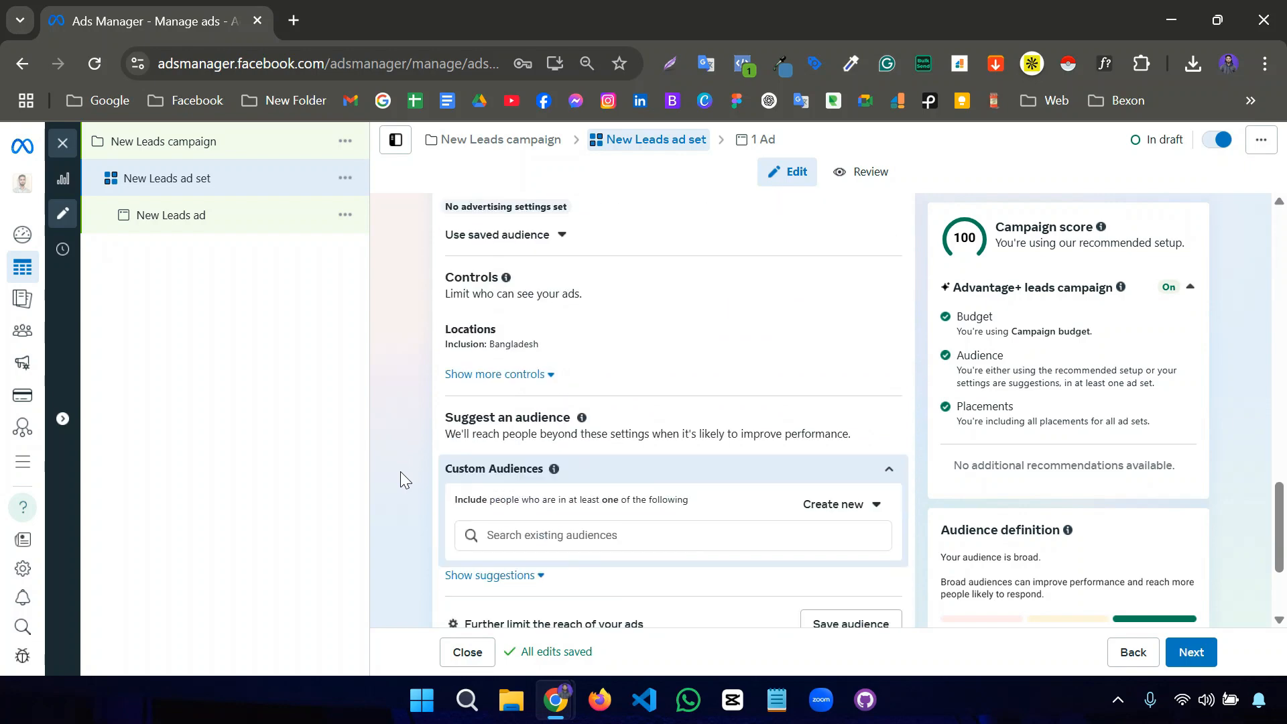
scroll(400, 472, down, 3)
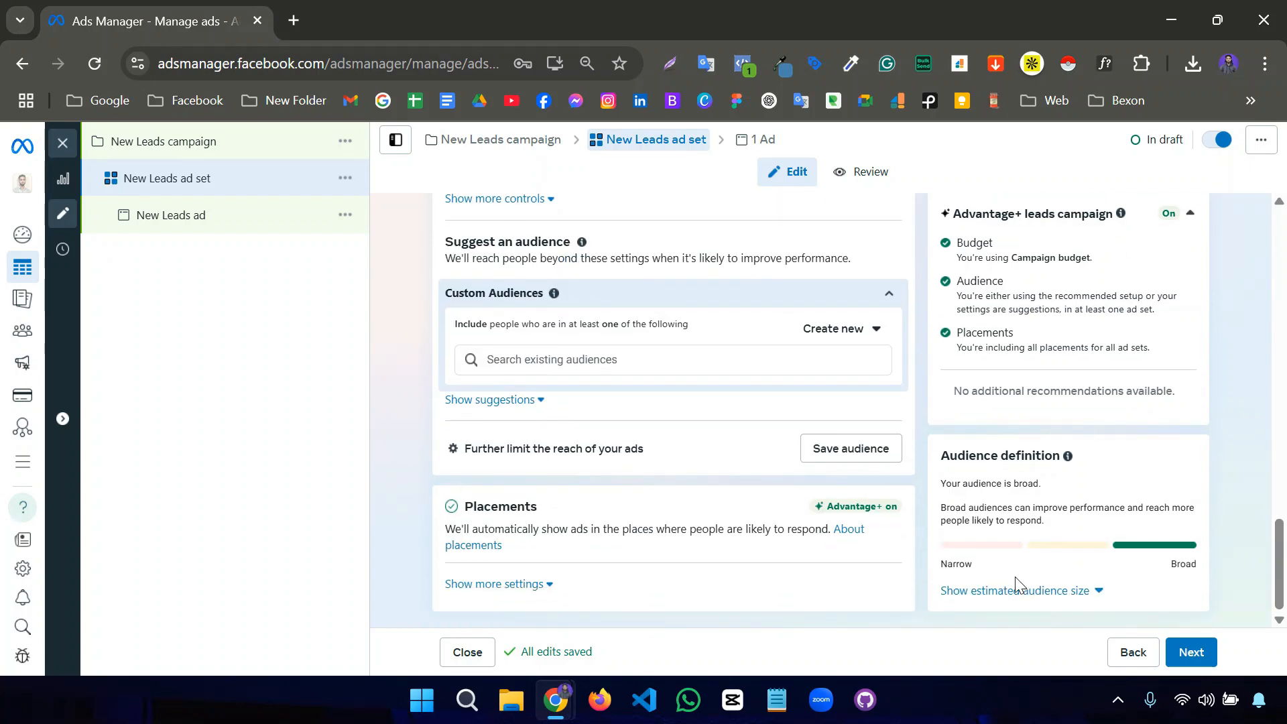
Proceed to the ad and change its ad setup to Use existing post
click(1185, 657)
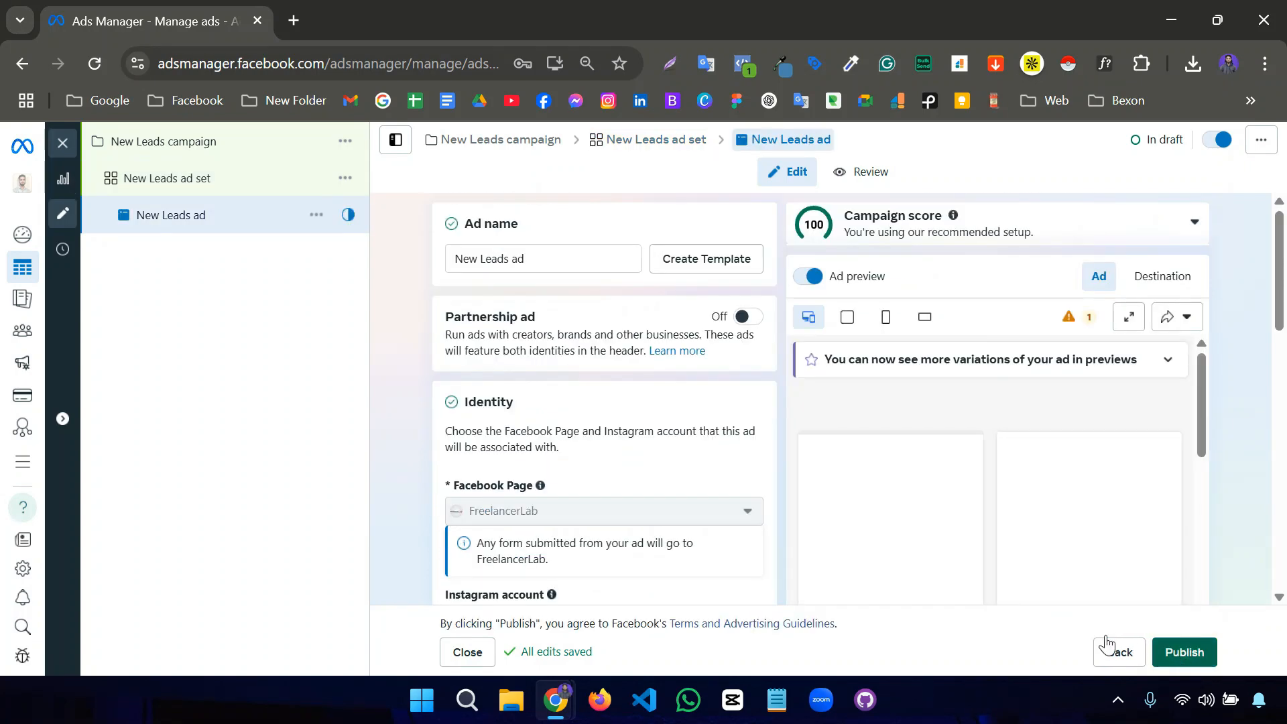
scroll(405, 449, down, 4)
scroll(404, 449, down, 1)
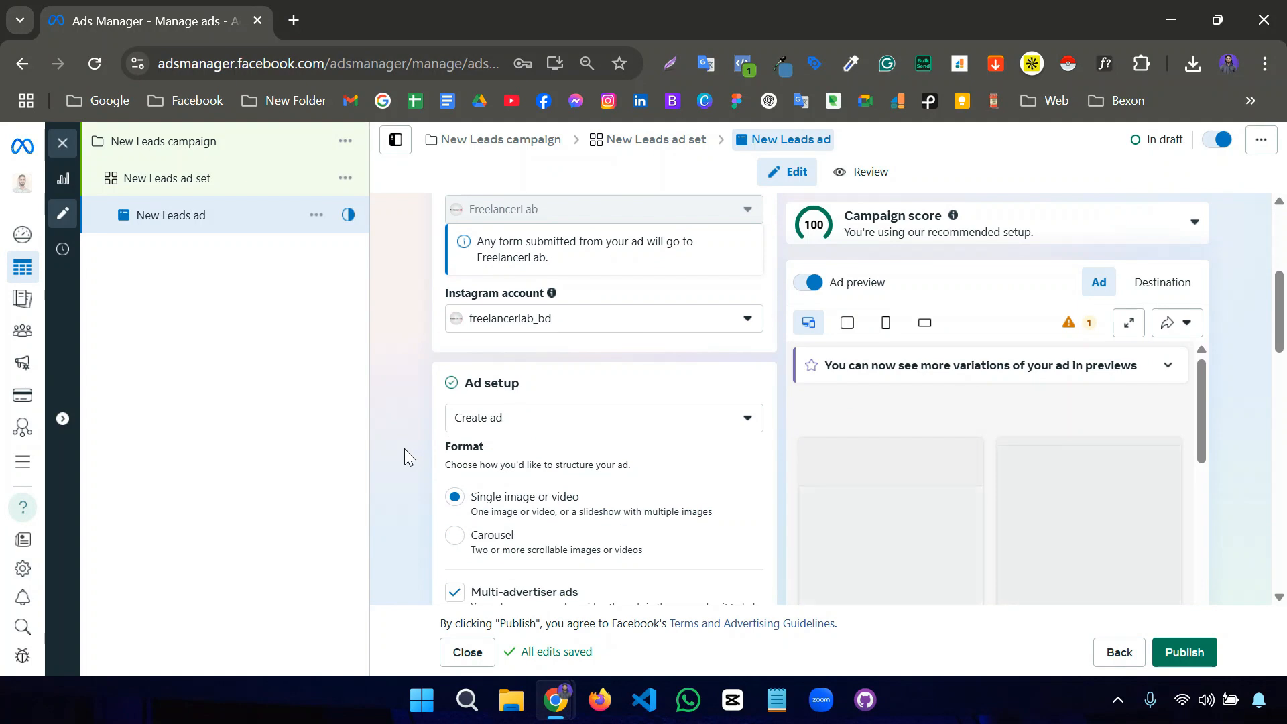
scroll(408, 434, down, 1)
scroll(408, 434, down, 2)
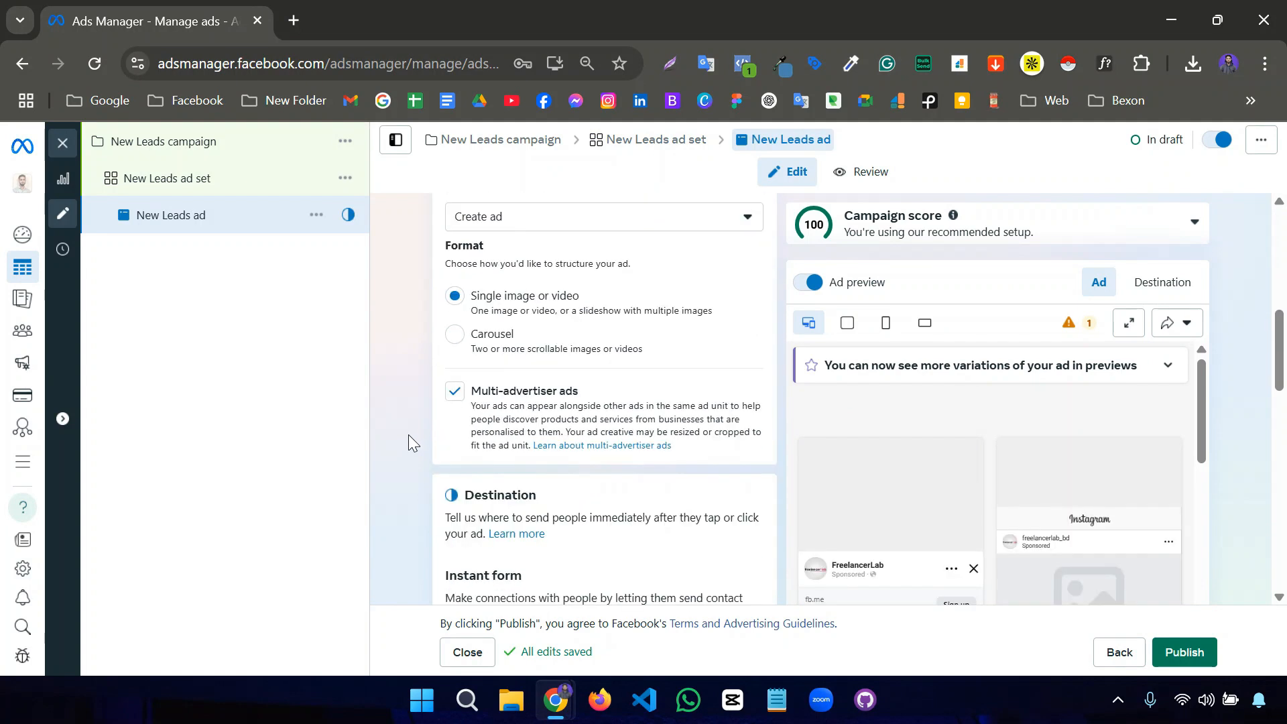
scroll(410, 440, up, 3)
click(559, 421)
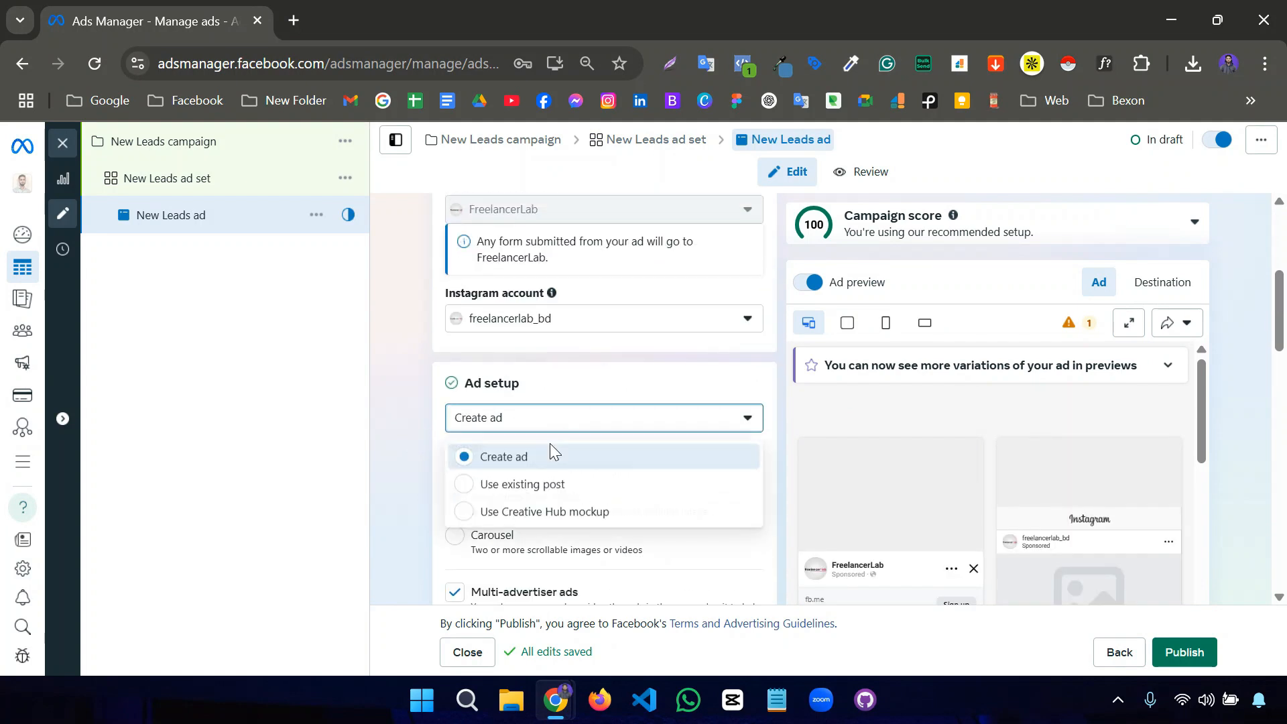
click(531, 484)
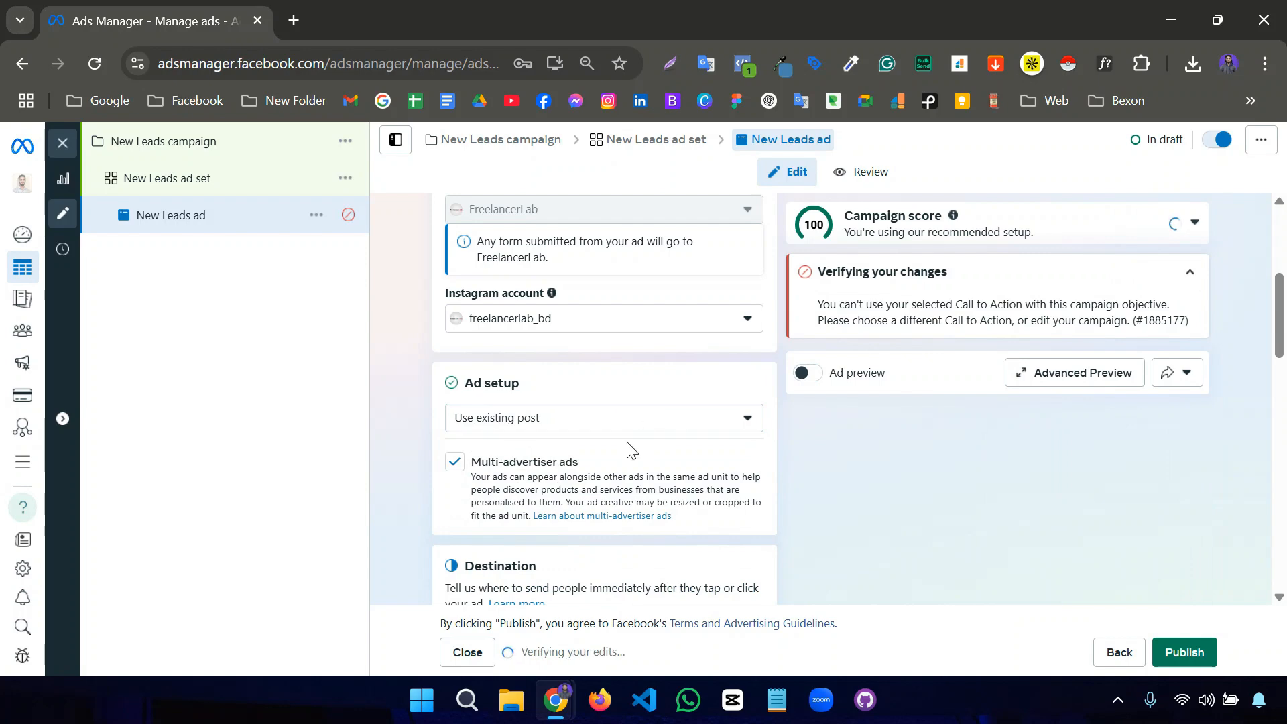
Select the 6 May 2025 Facebook photo post "AI vs Human Skills" as the ad creative
scroll(621, 447, down, 6)
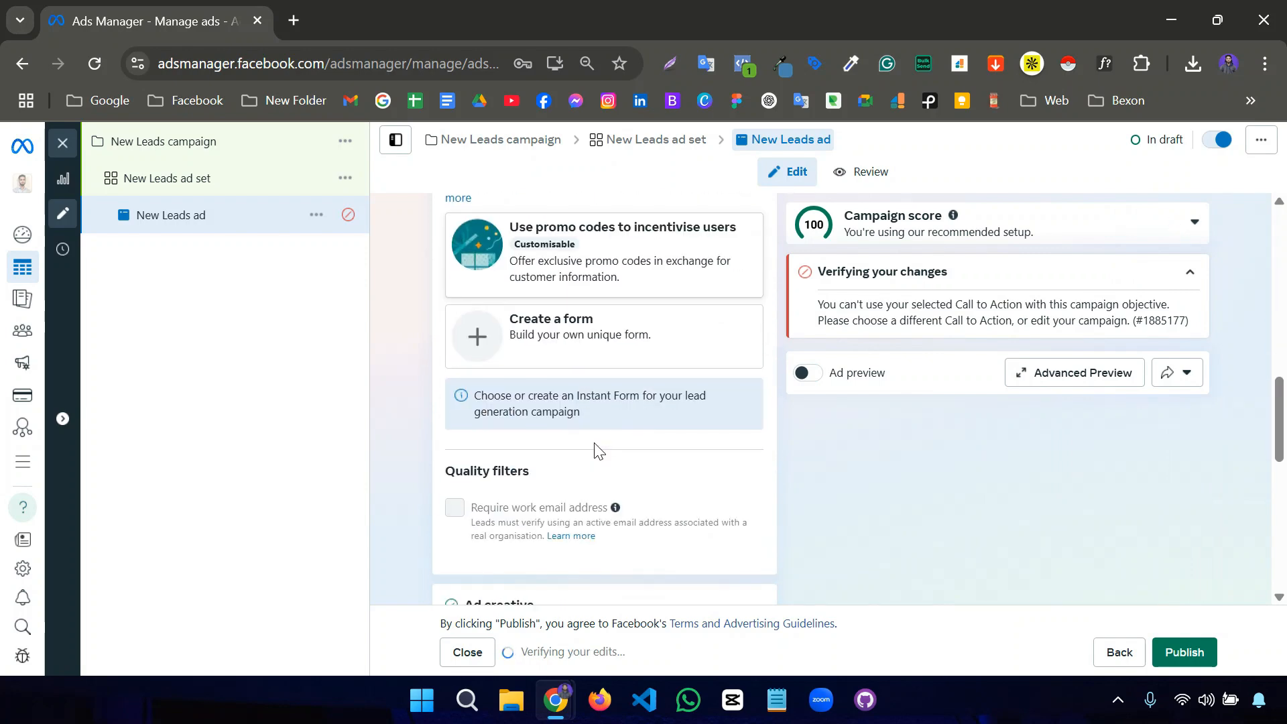
scroll(596, 450, up, 7)
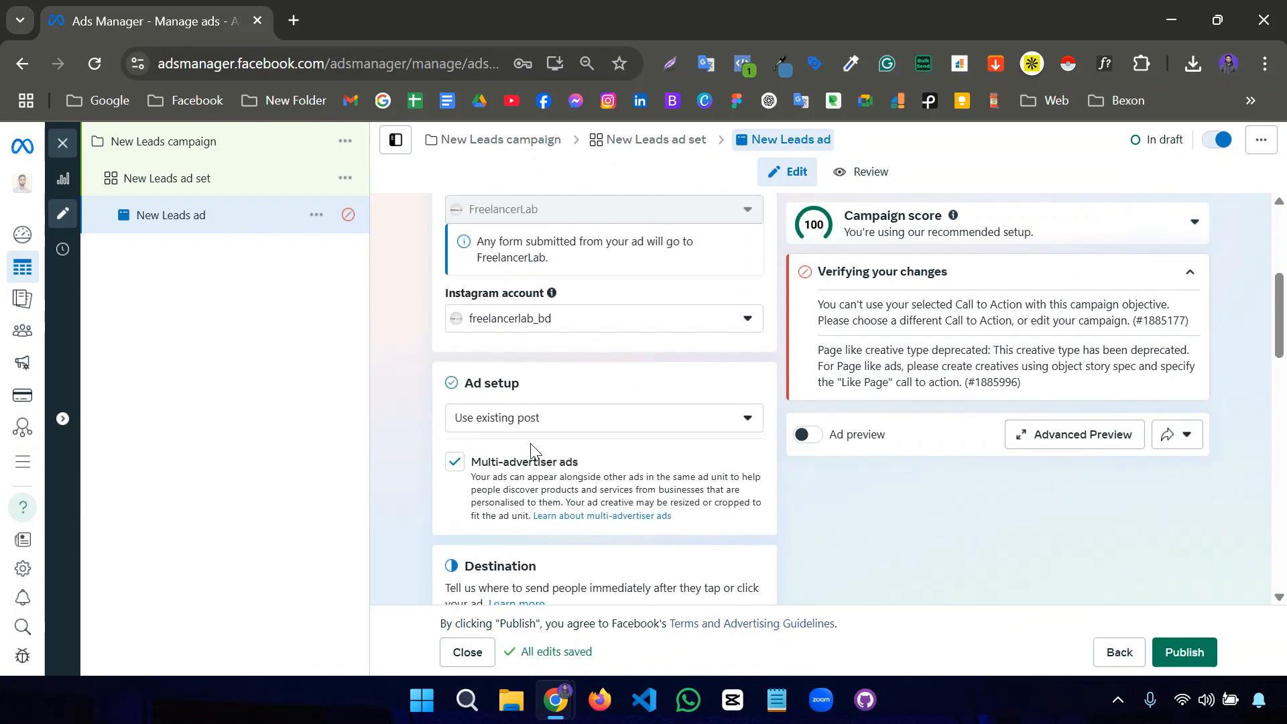
scroll(530, 453, down, 10)
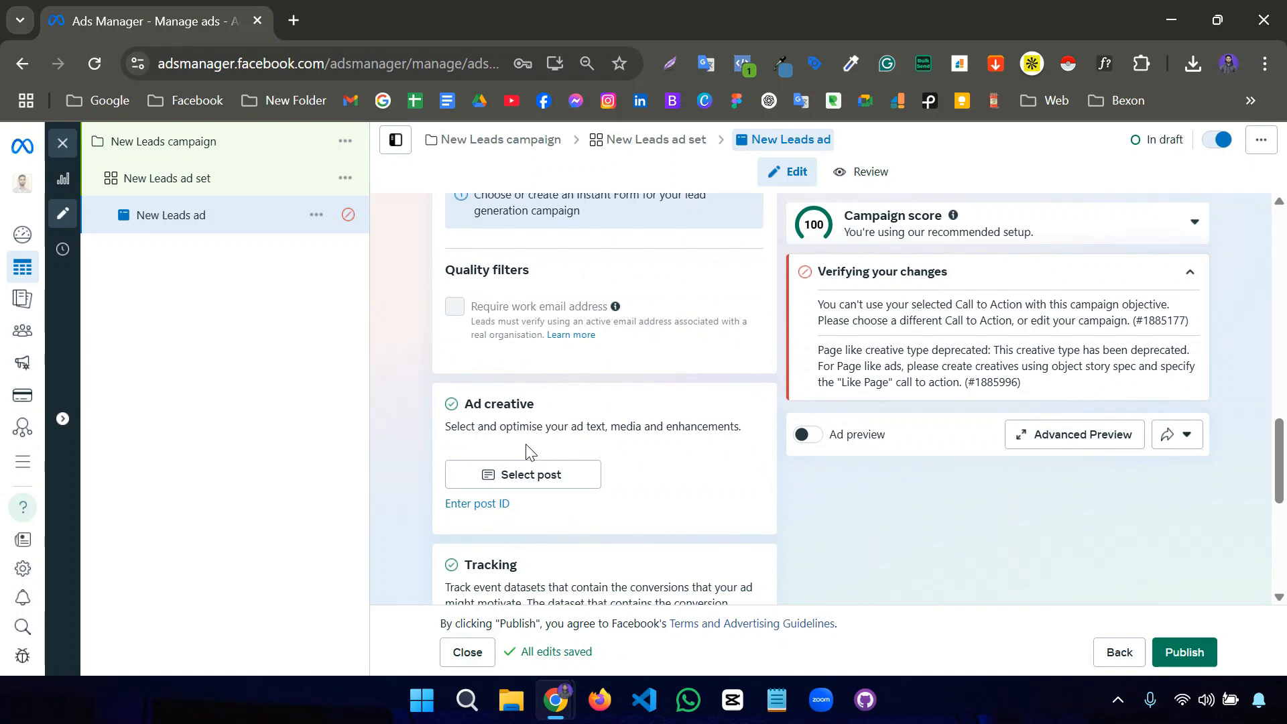
click(504, 474)
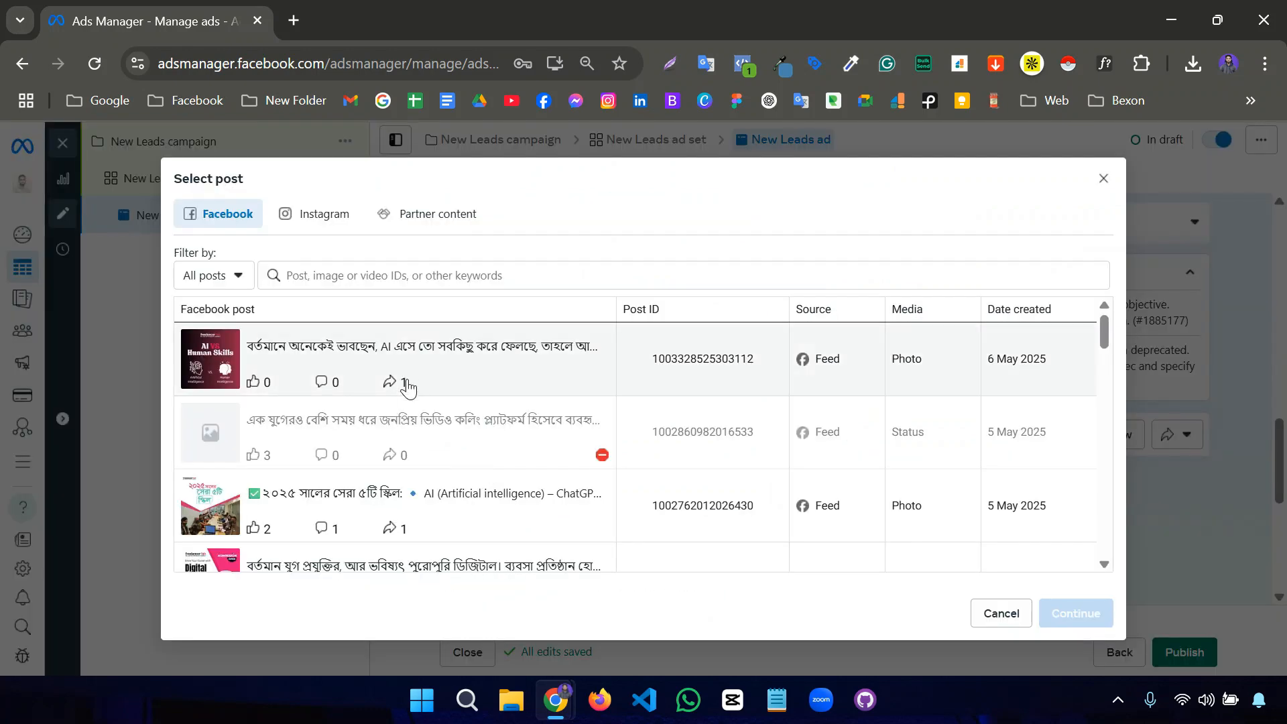
click(371, 384)
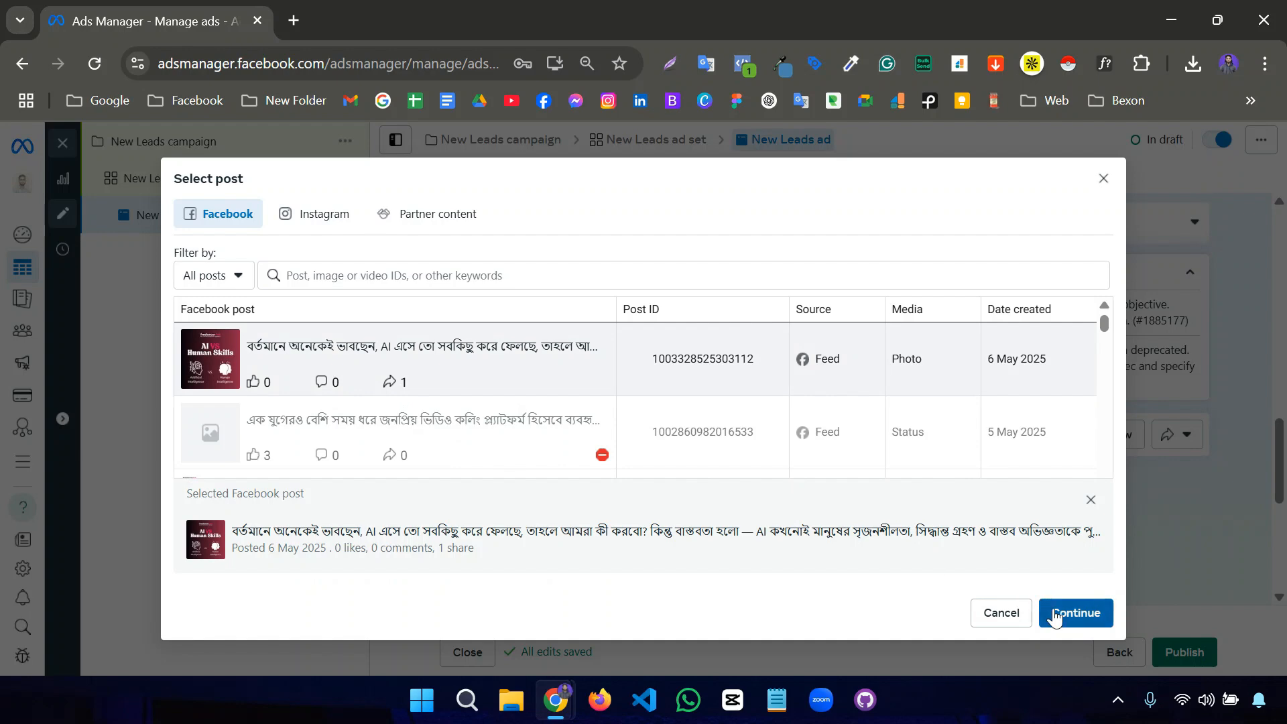
click(1059, 612)
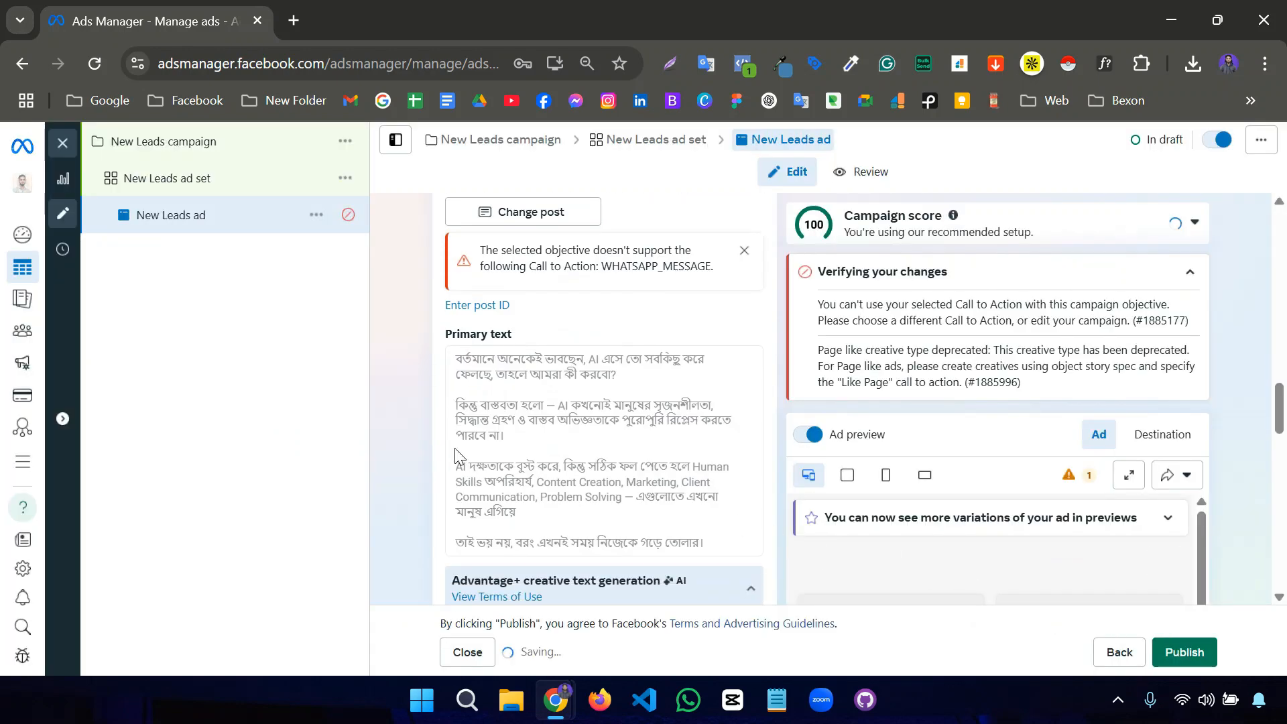
Create a new instant form in the ad's Destination section and set its form name to "Form Name"
scroll(405, 449, up, 4)
scroll(400, 452, up, 6)
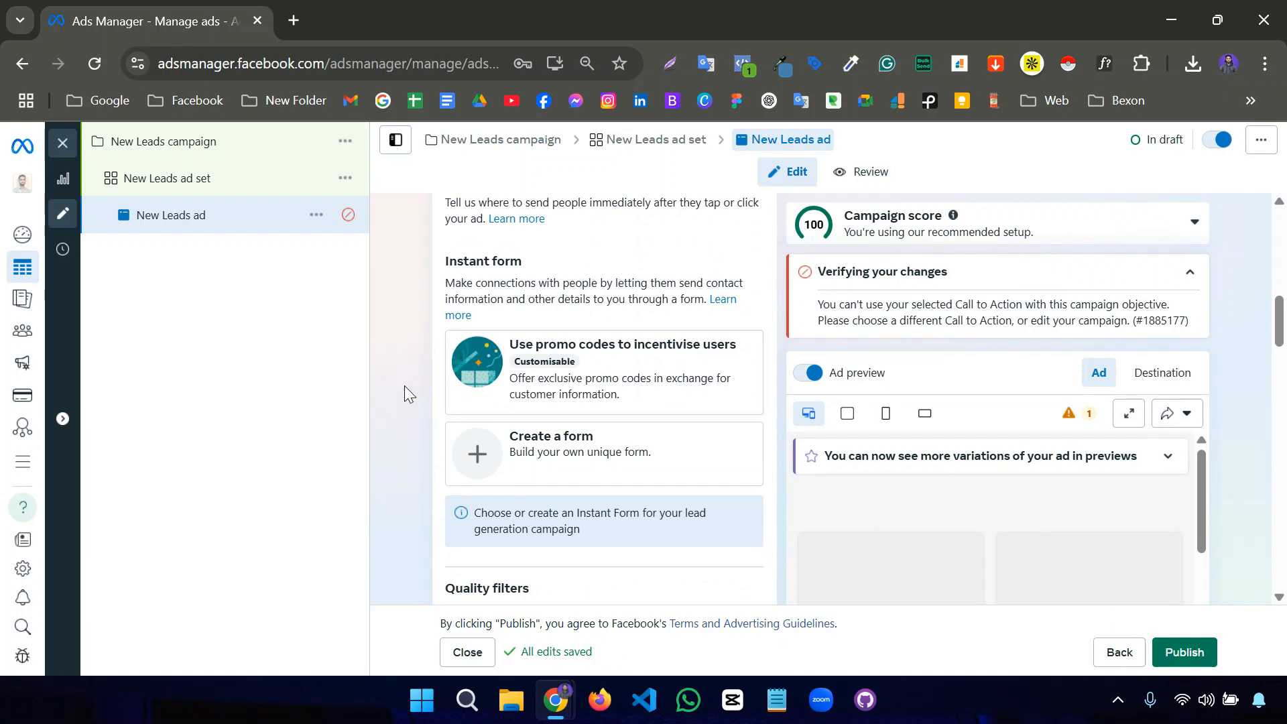
click(496, 454)
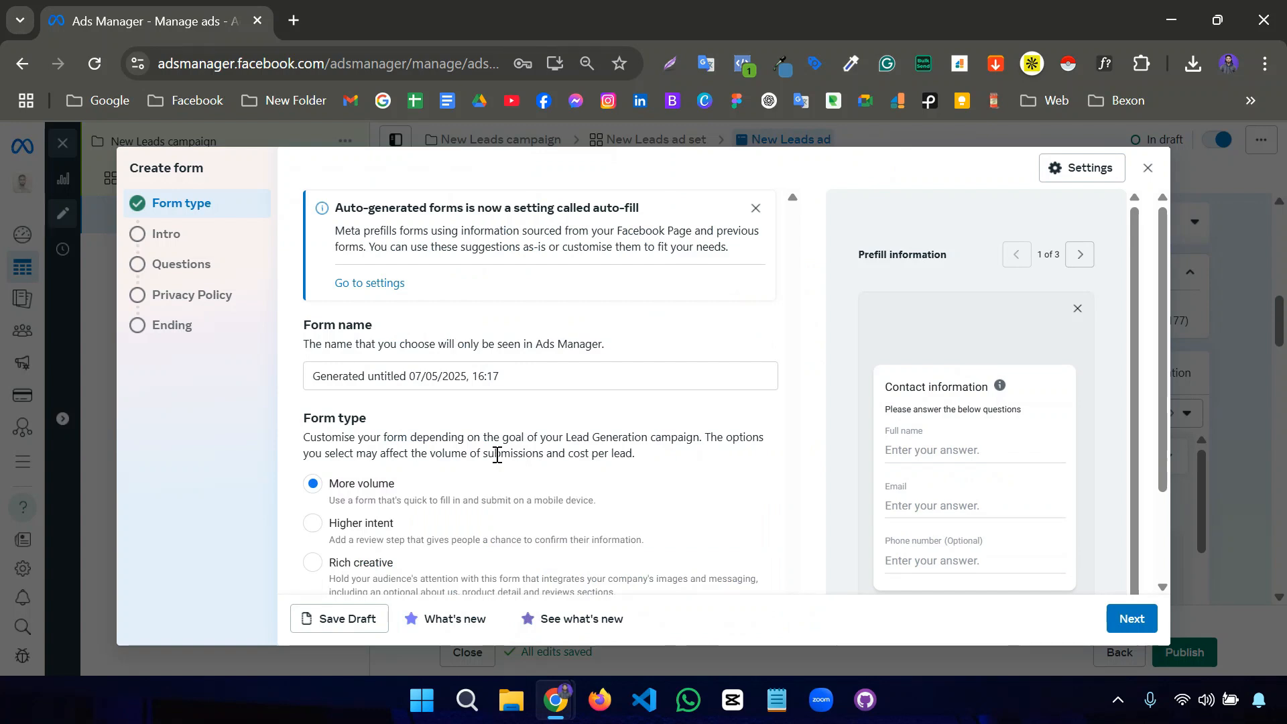
triple_click(499, 377)
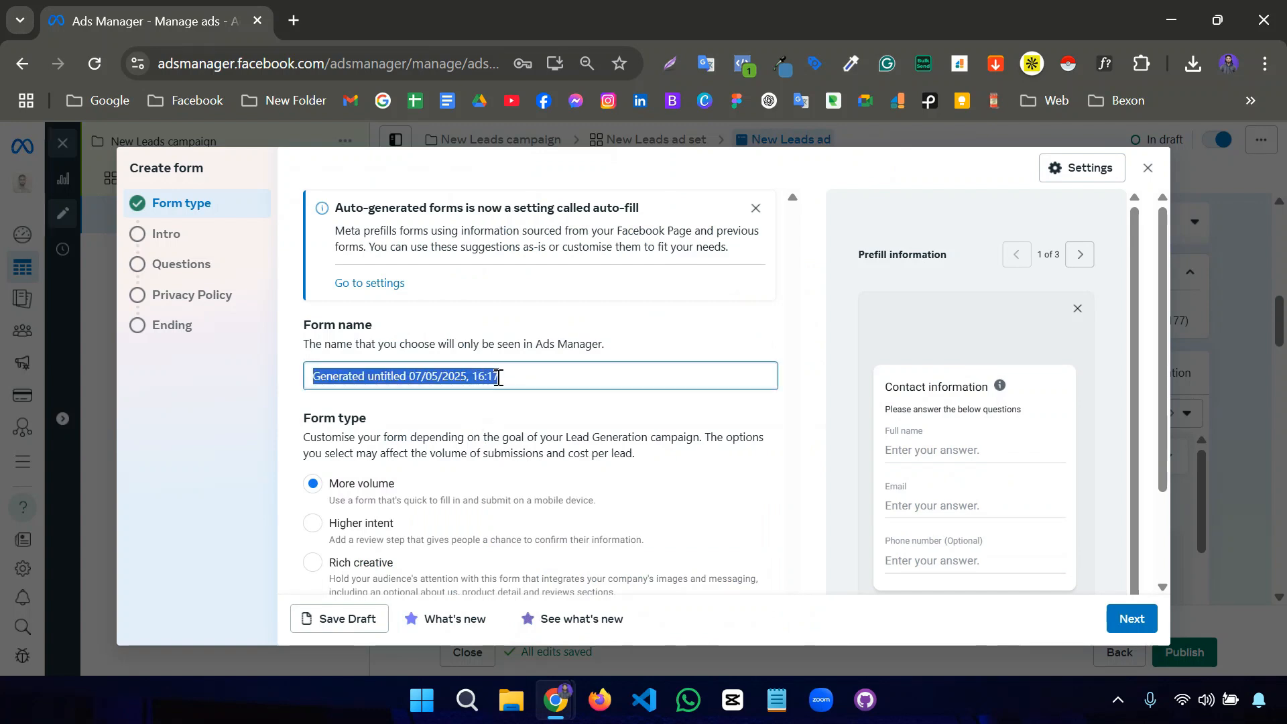
text(Form )
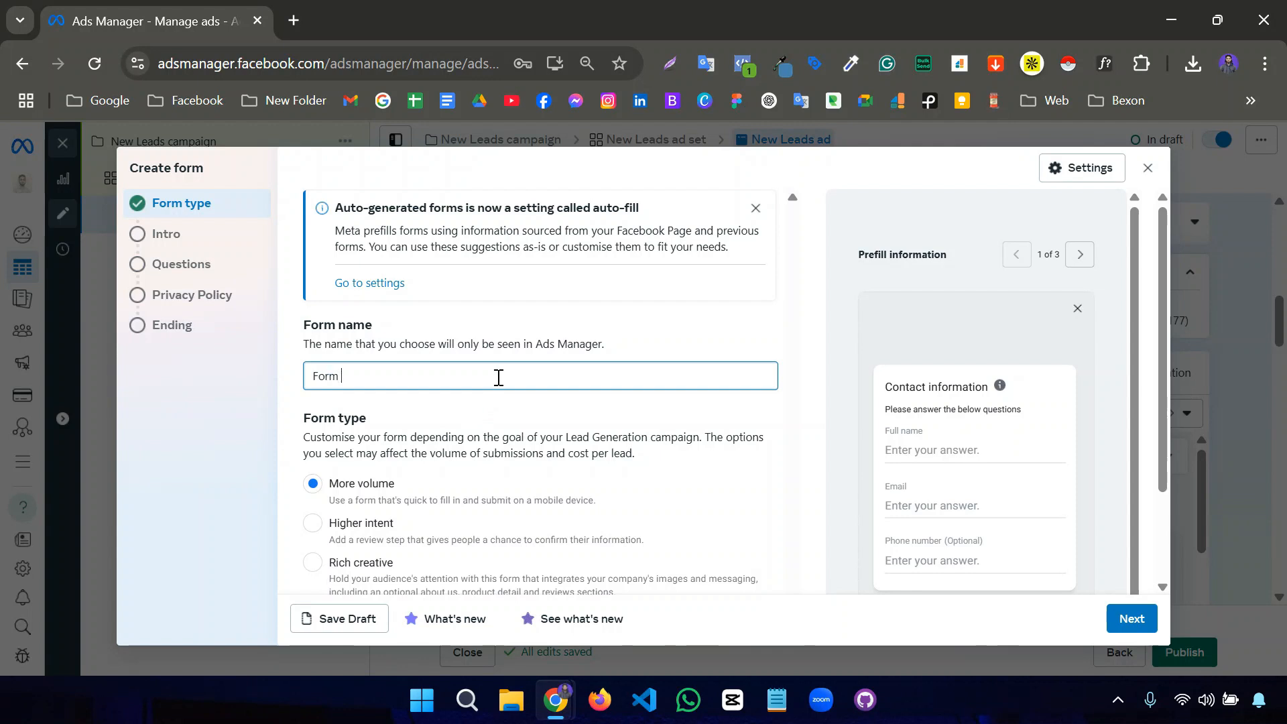
text(Nsme)
key(BackSpace)
key(BackSpace)
key(BackSpace)
text(ame)
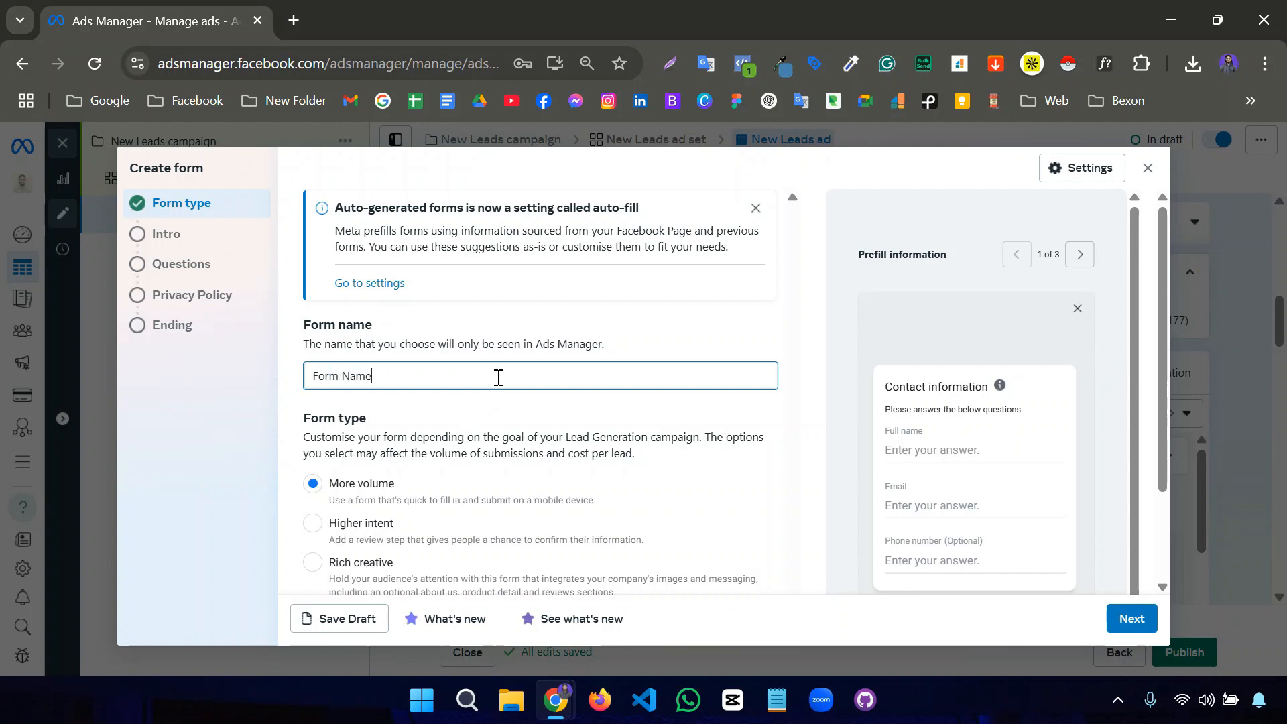
click(488, 409)
Keep the More volume form type, proceed to the form's intro and enable the background image using the ad's image
scroll(488, 409, down, 2)
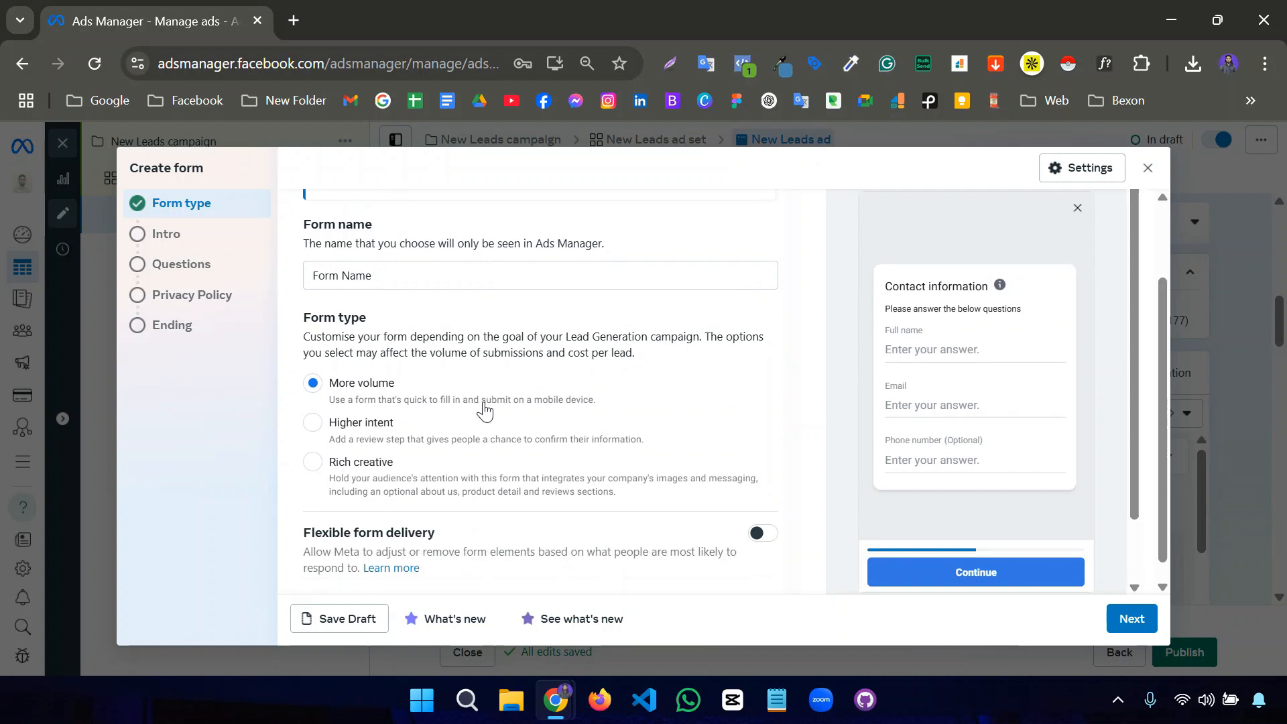
scroll(486, 410, down, 1)
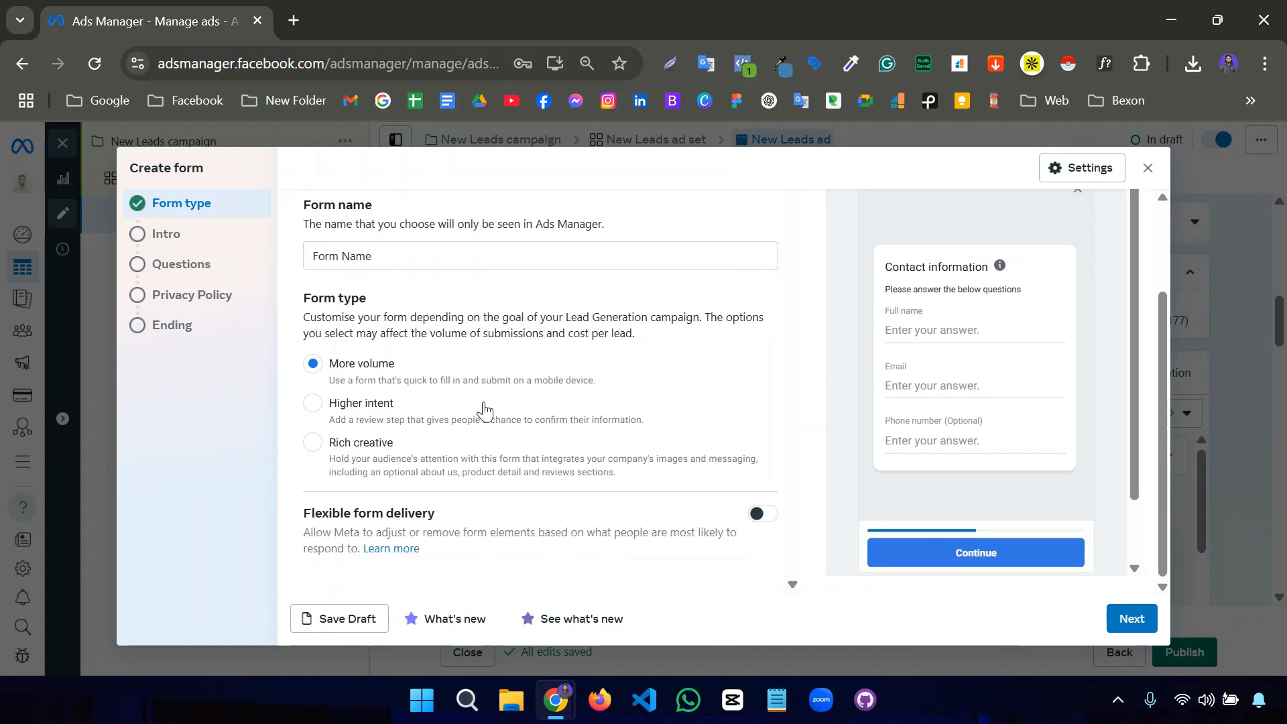
click(1130, 616)
scroll(440, 411, up, 2)
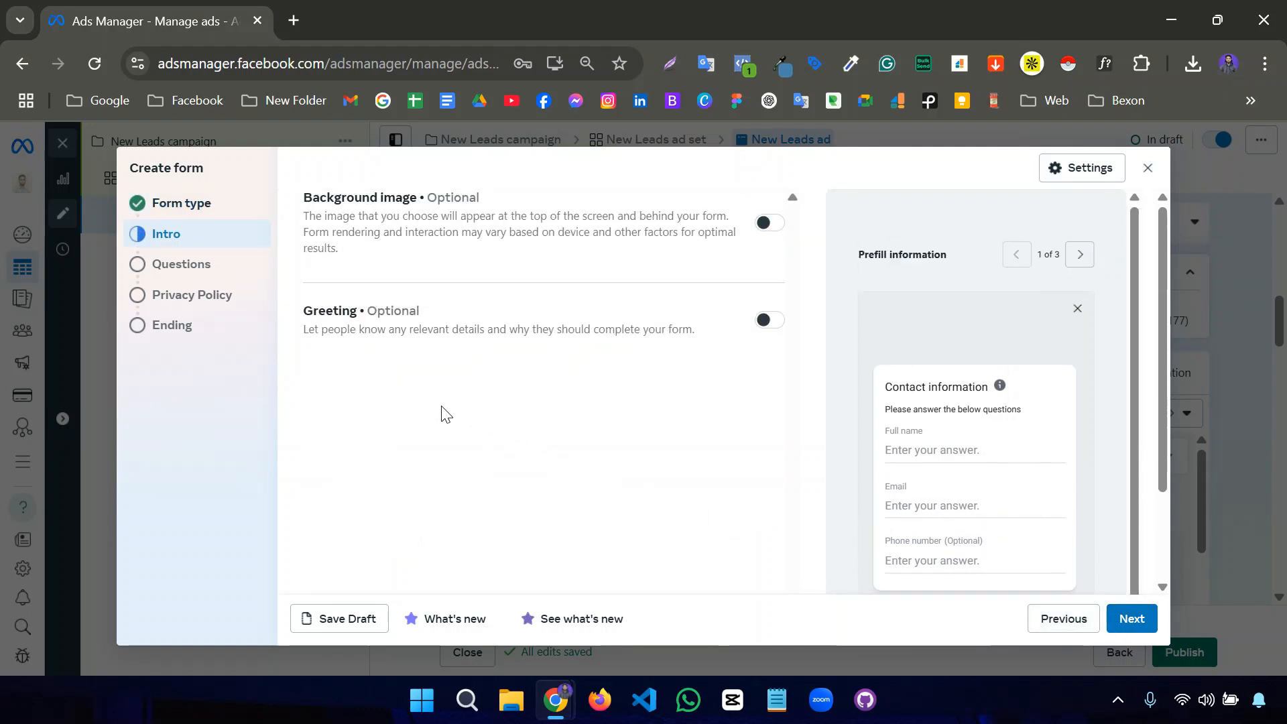
click(765, 225)
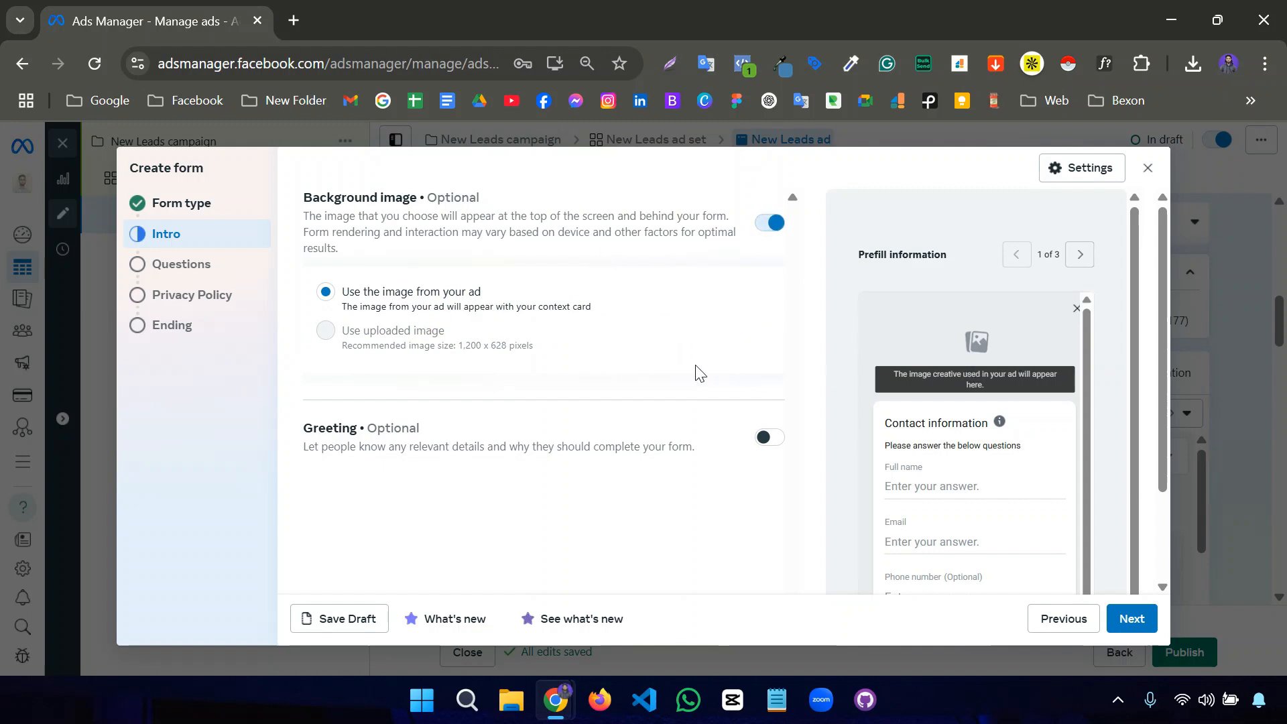
Enable the form's greeting and set its headline to "Welcome to our seminar"
scroll(690, 374, down, 2)
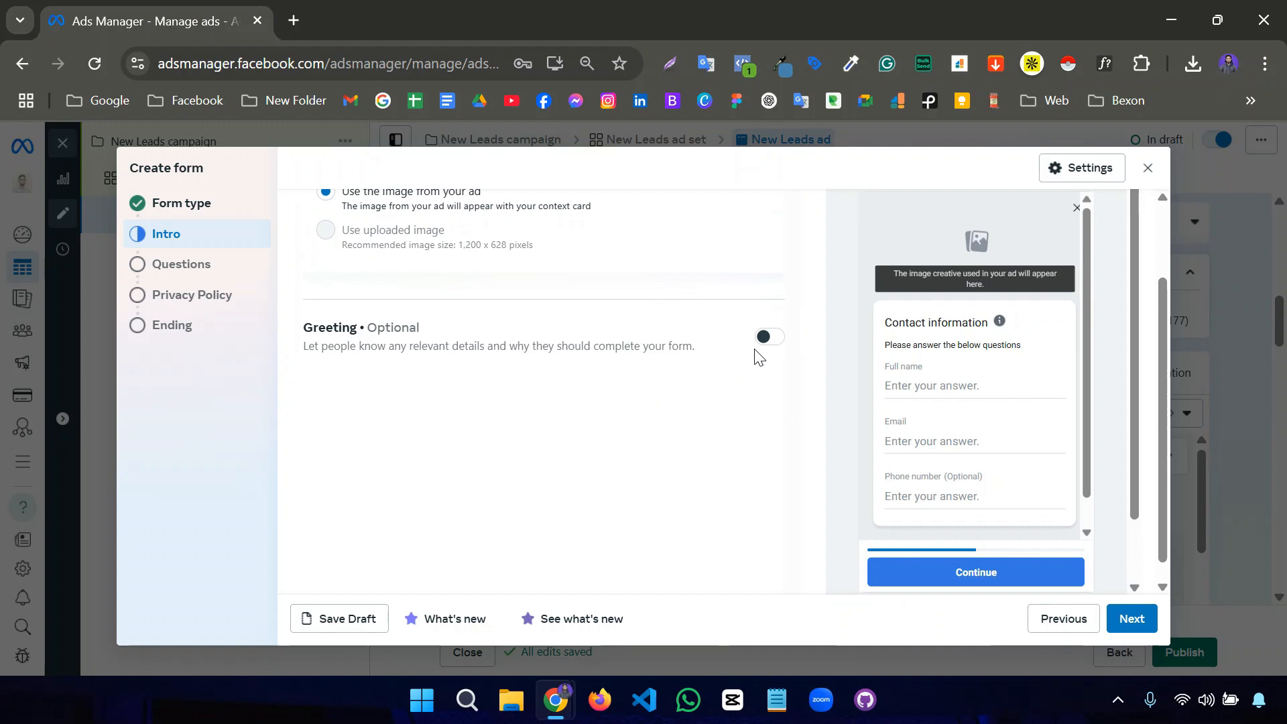
click(771, 339)
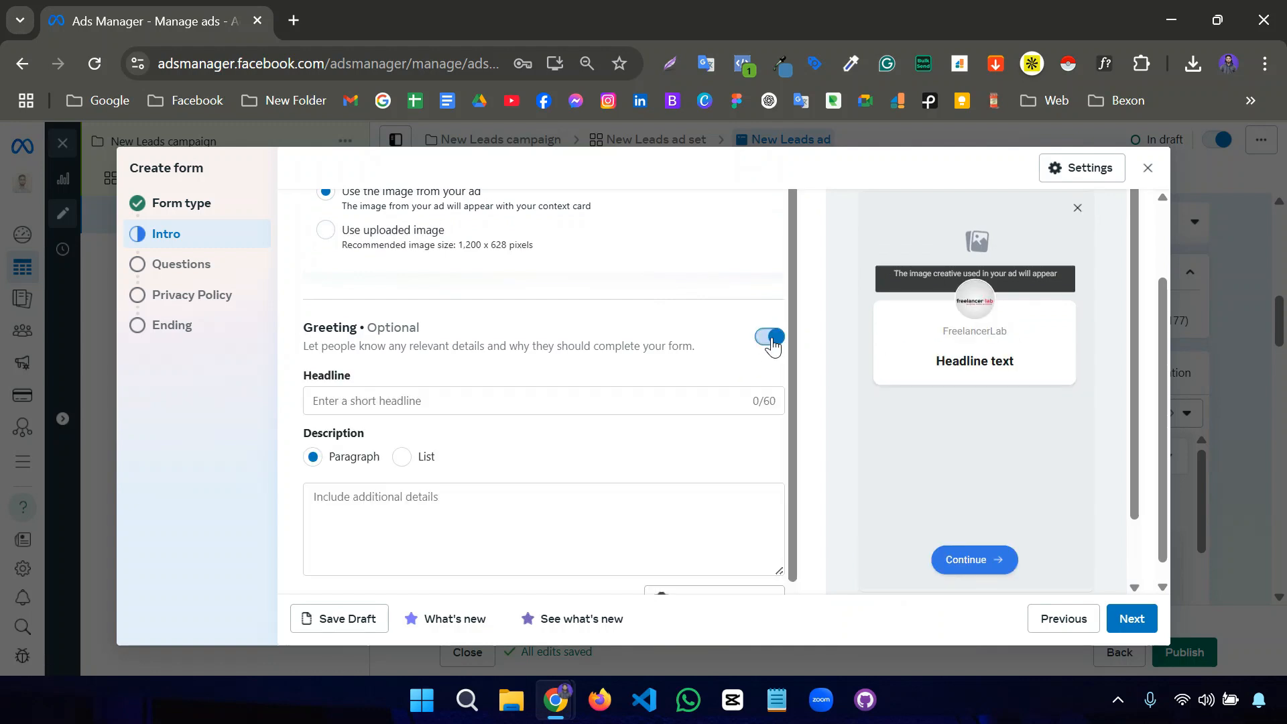
click(536, 404)
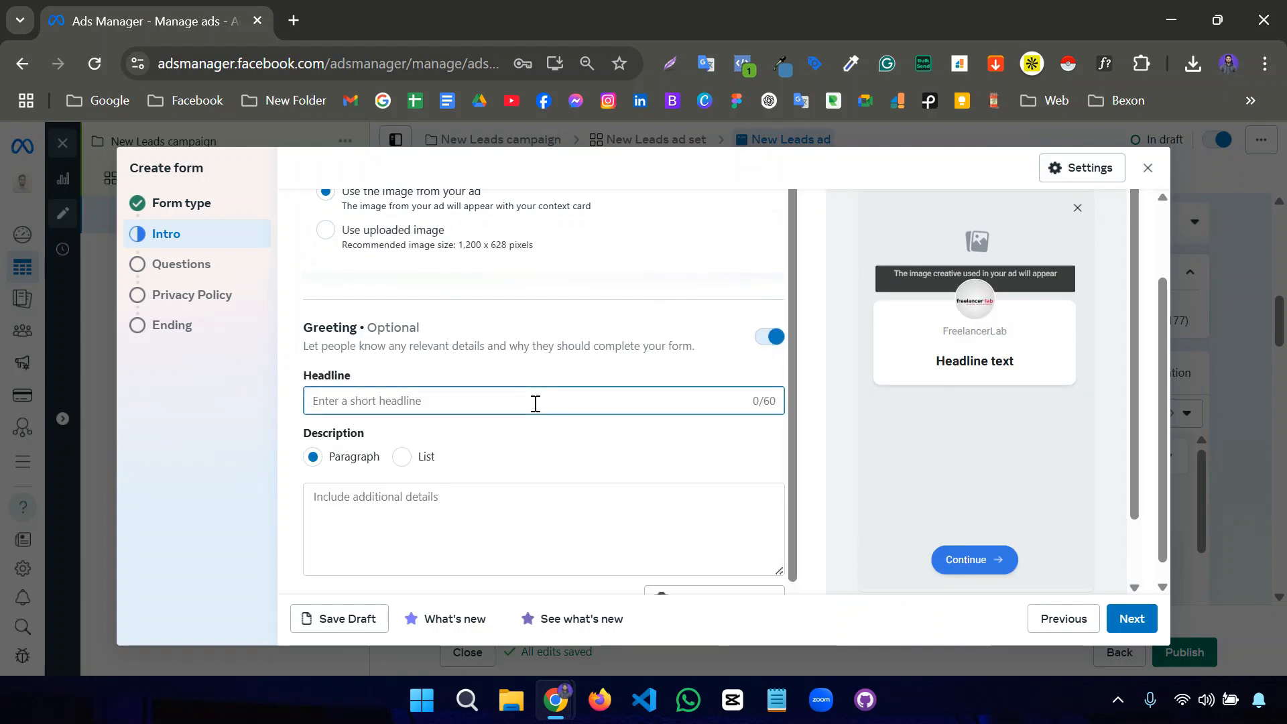
text(Welcome t)
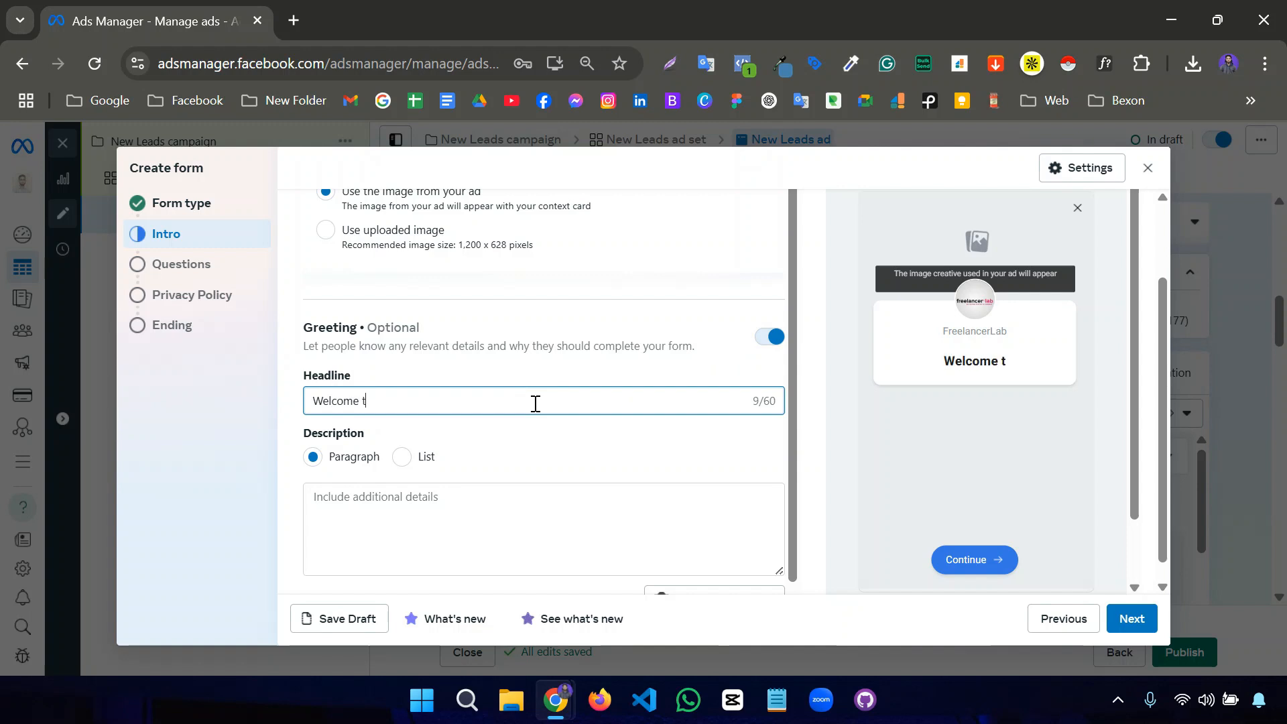
text(o our semin)
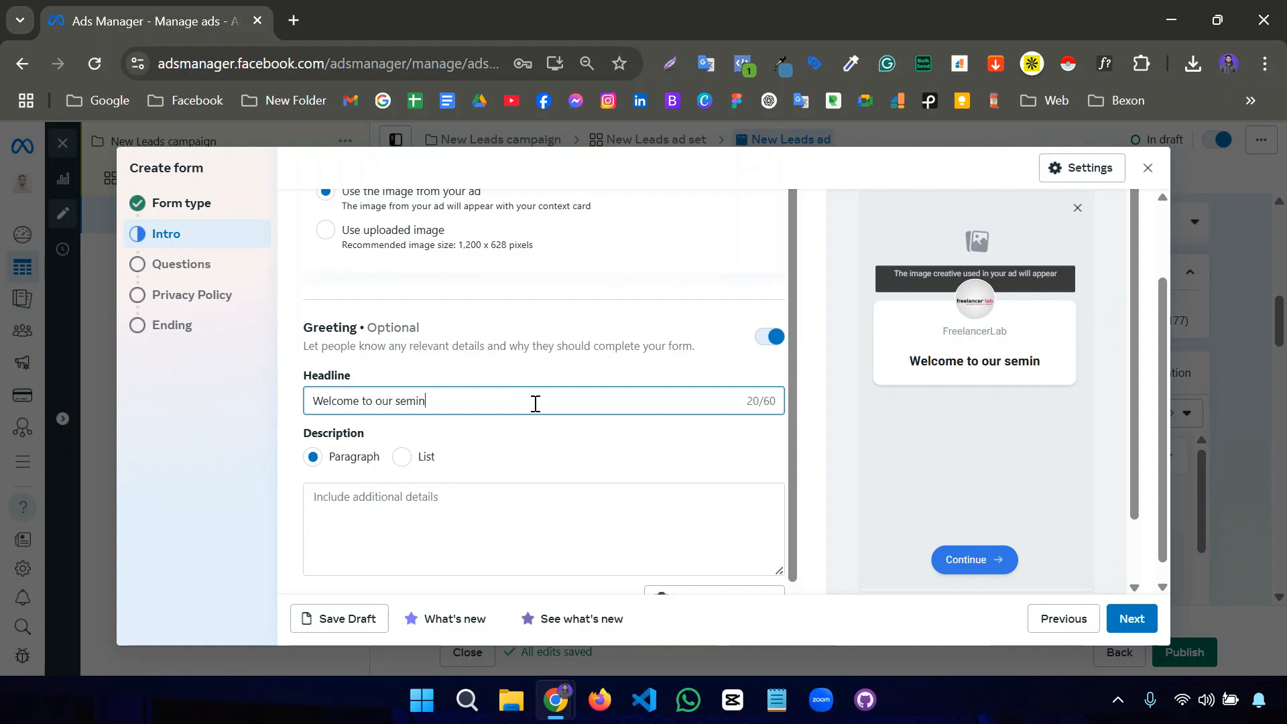
text(ar)
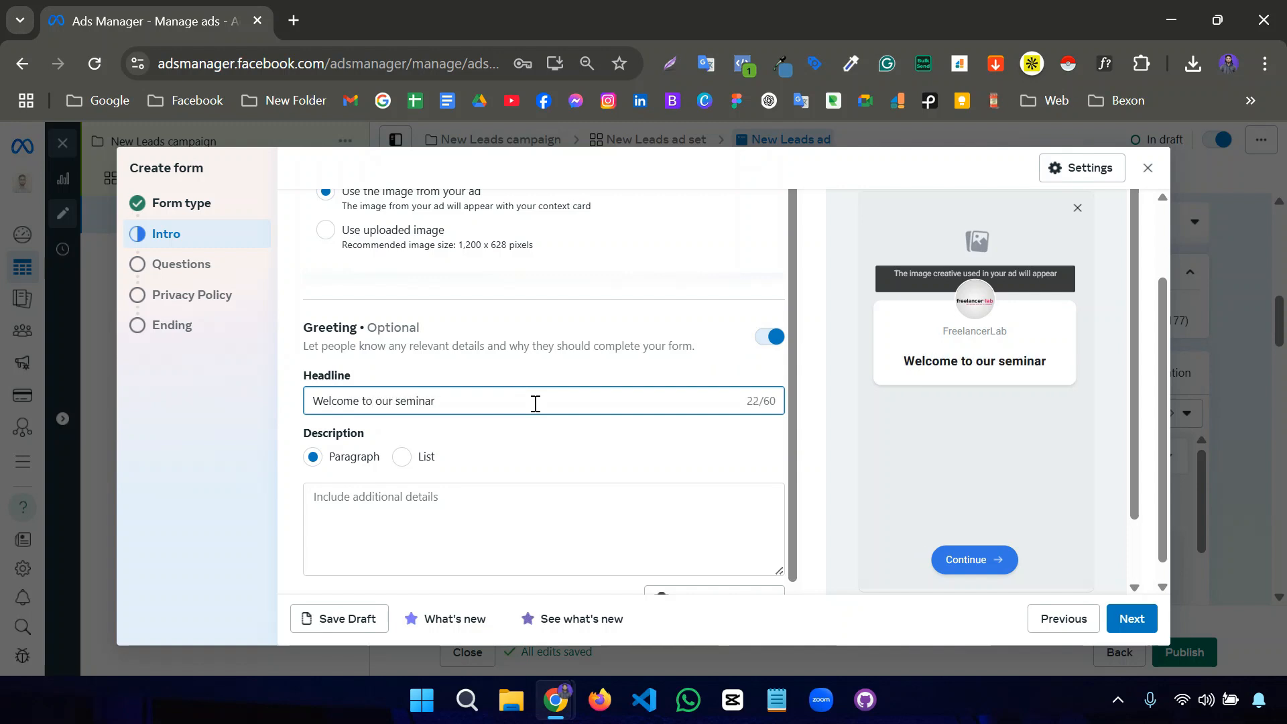
Enter "hello......................" as the greeting's paragraph description
click(489, 510)
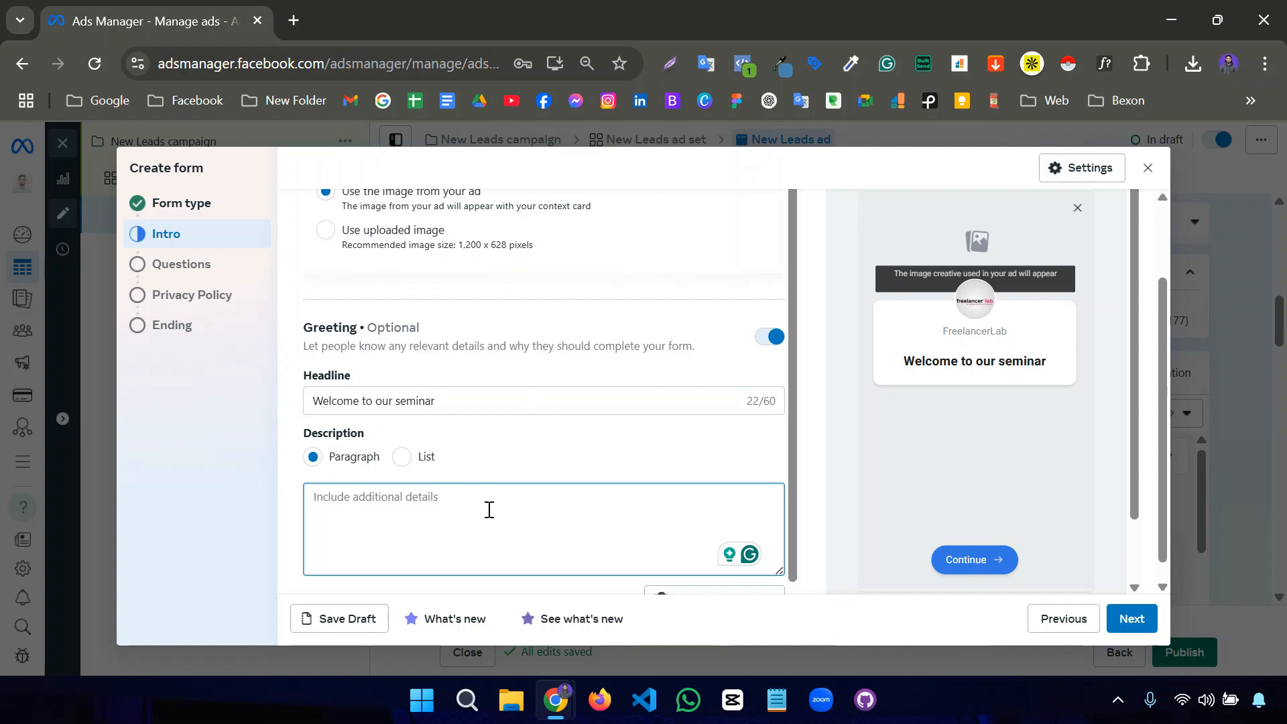
scroll(487, 507, down, 1)
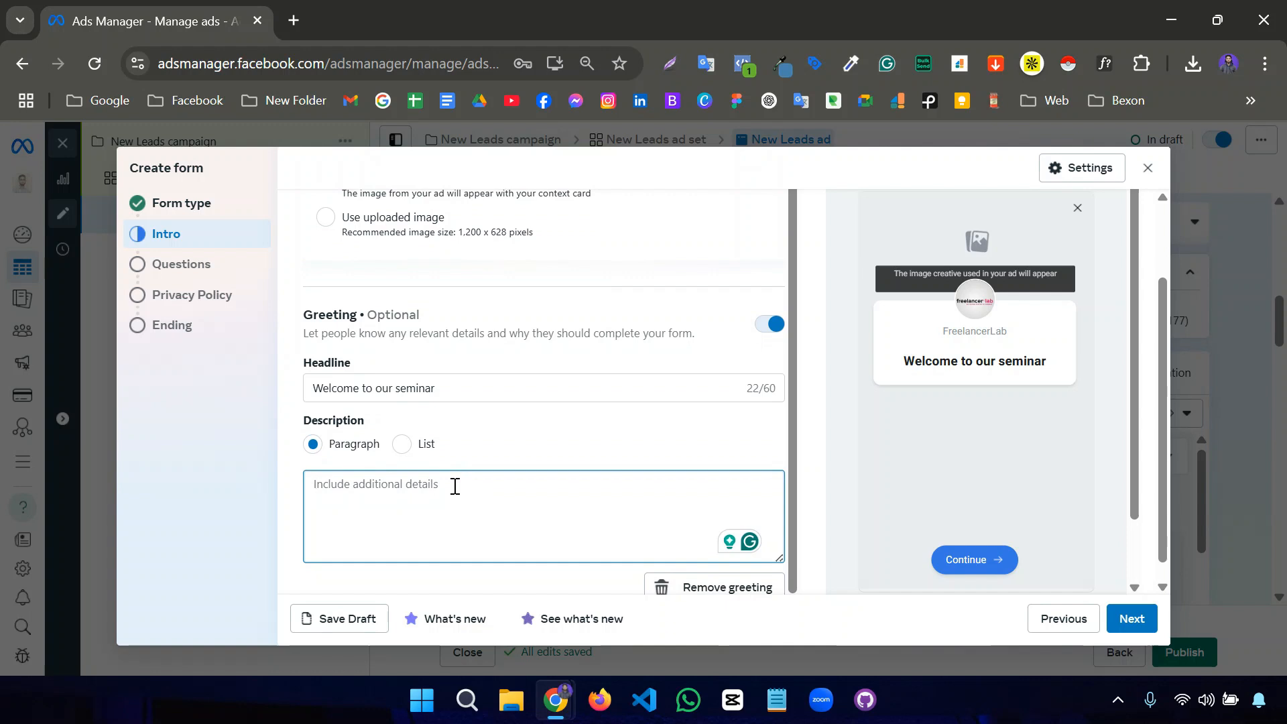
text(heloo)
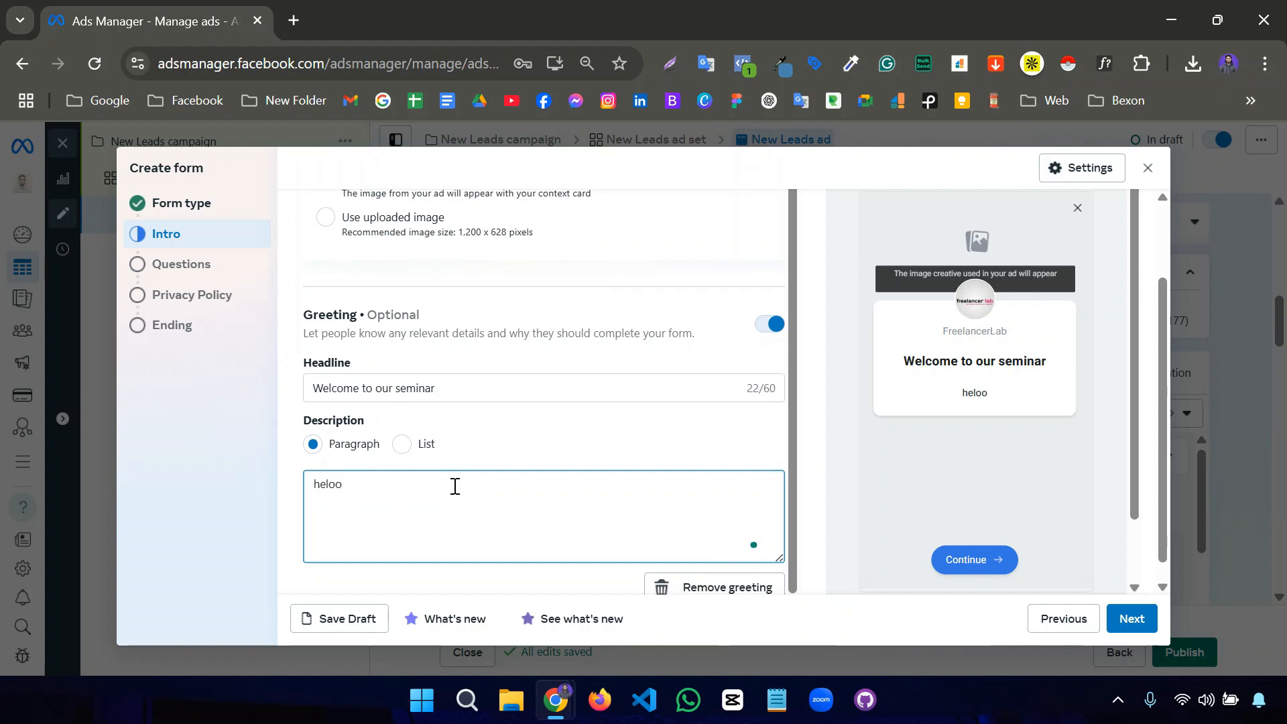
key(BackSpace)
key(BackSpace)
text(lo......................)
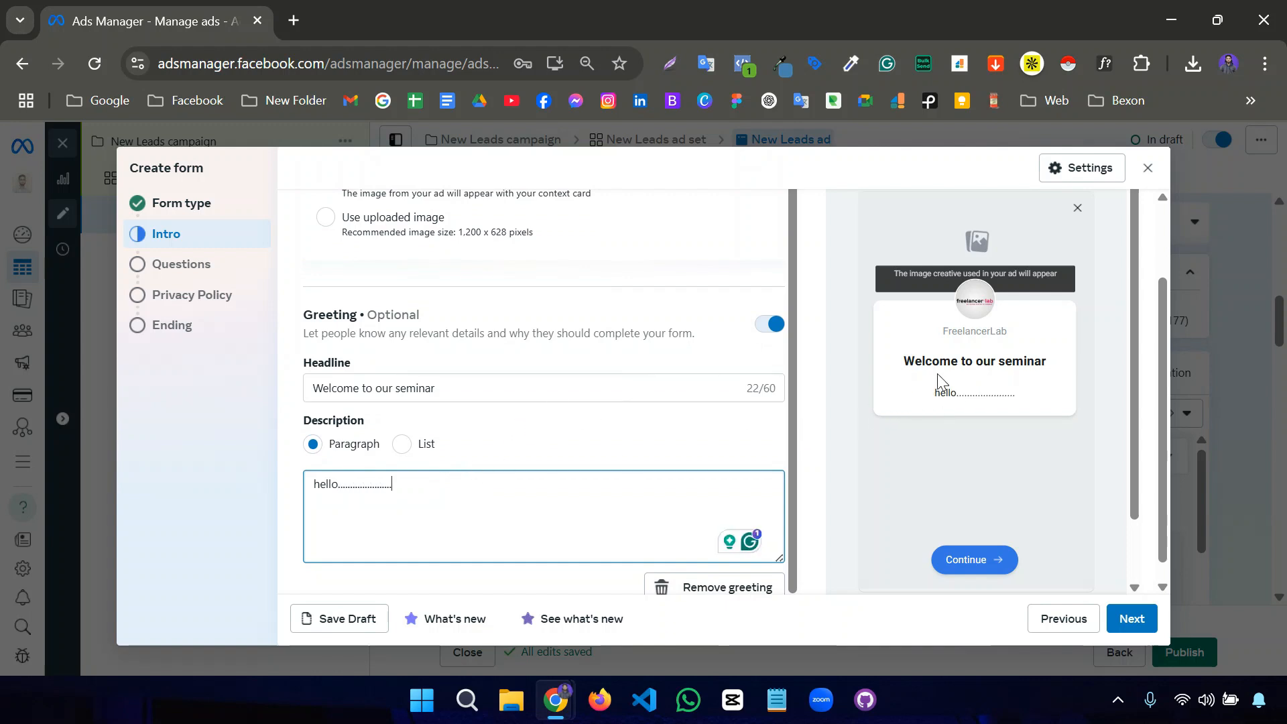
Proceed to the form's Questions section and dismiss the notice about allowing multiple answers to a question
scroll(588, 359, up, 3)
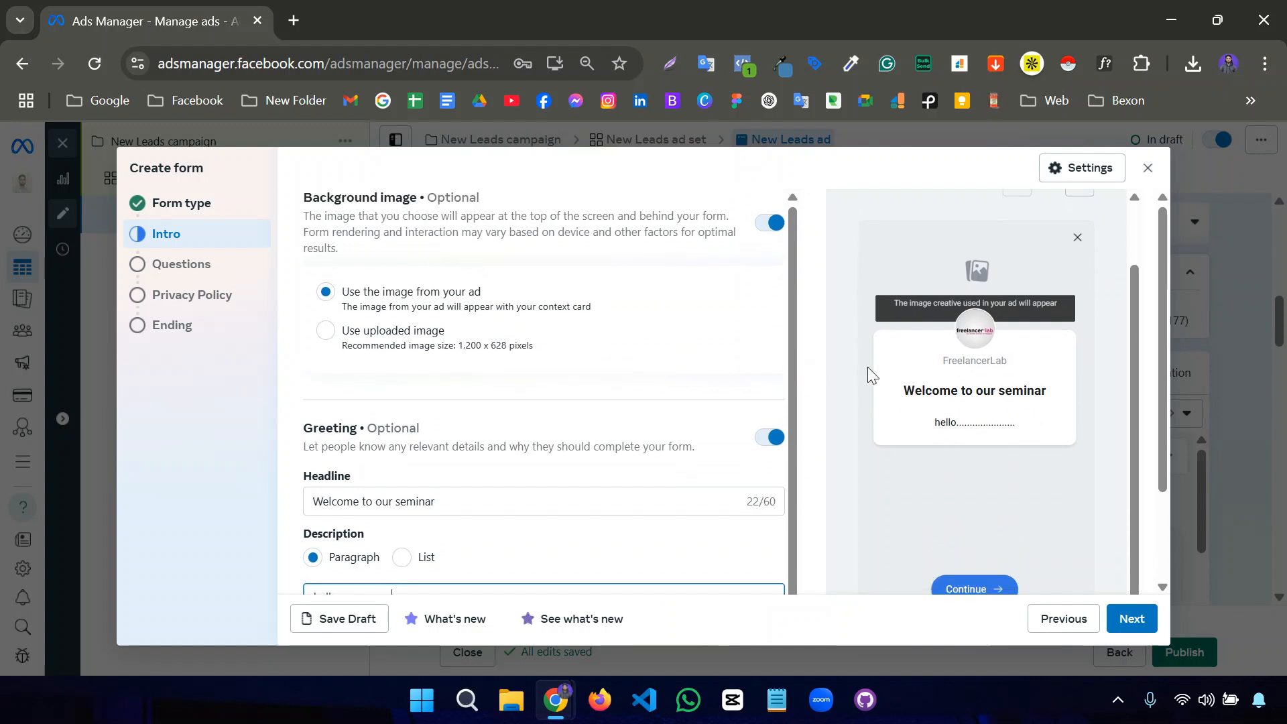
scroll(620, 447, down, 1)
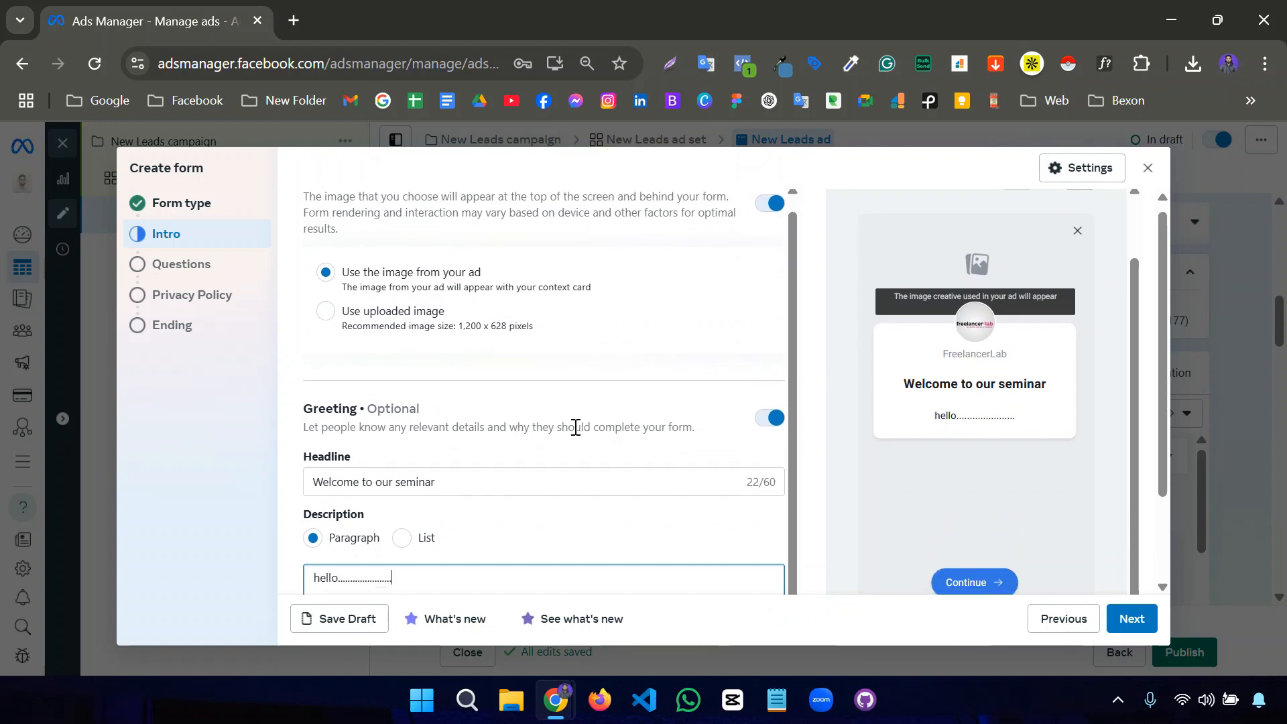
scroll(573, 436, down, 2)
scroll(531, 336, up, 2)
scroll(514, 494, down, 2)
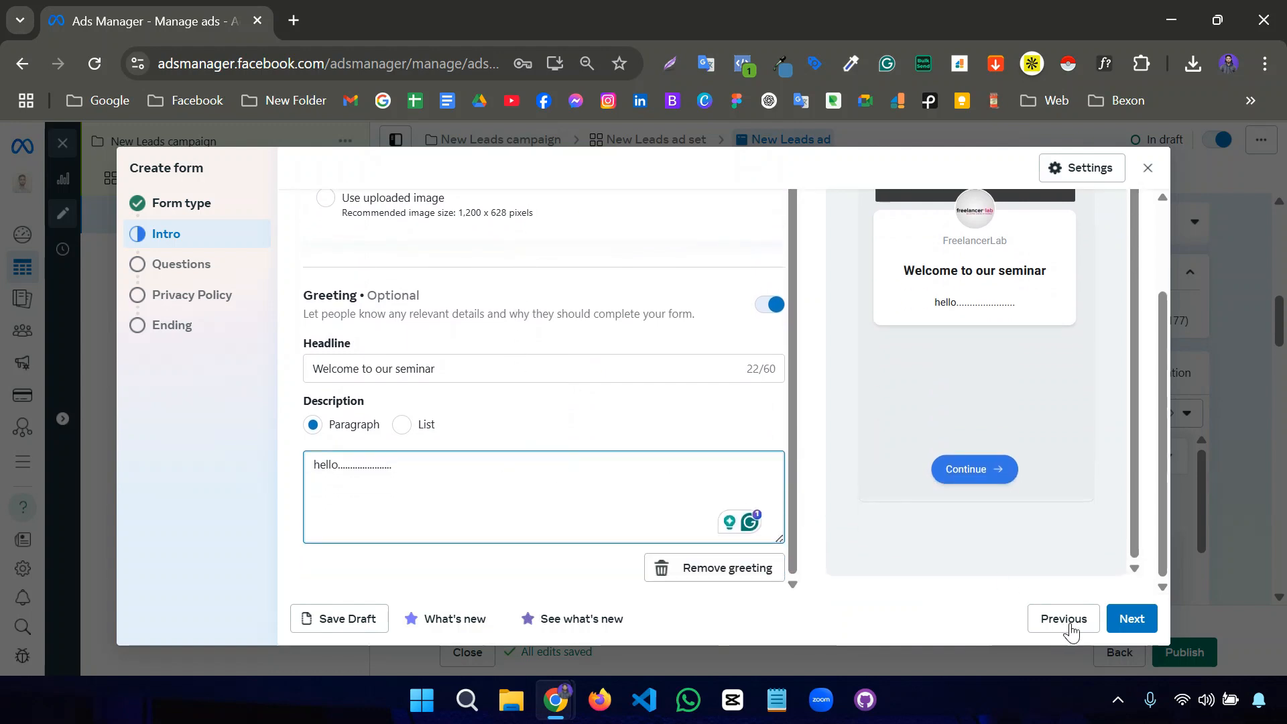
click(1133, 618)
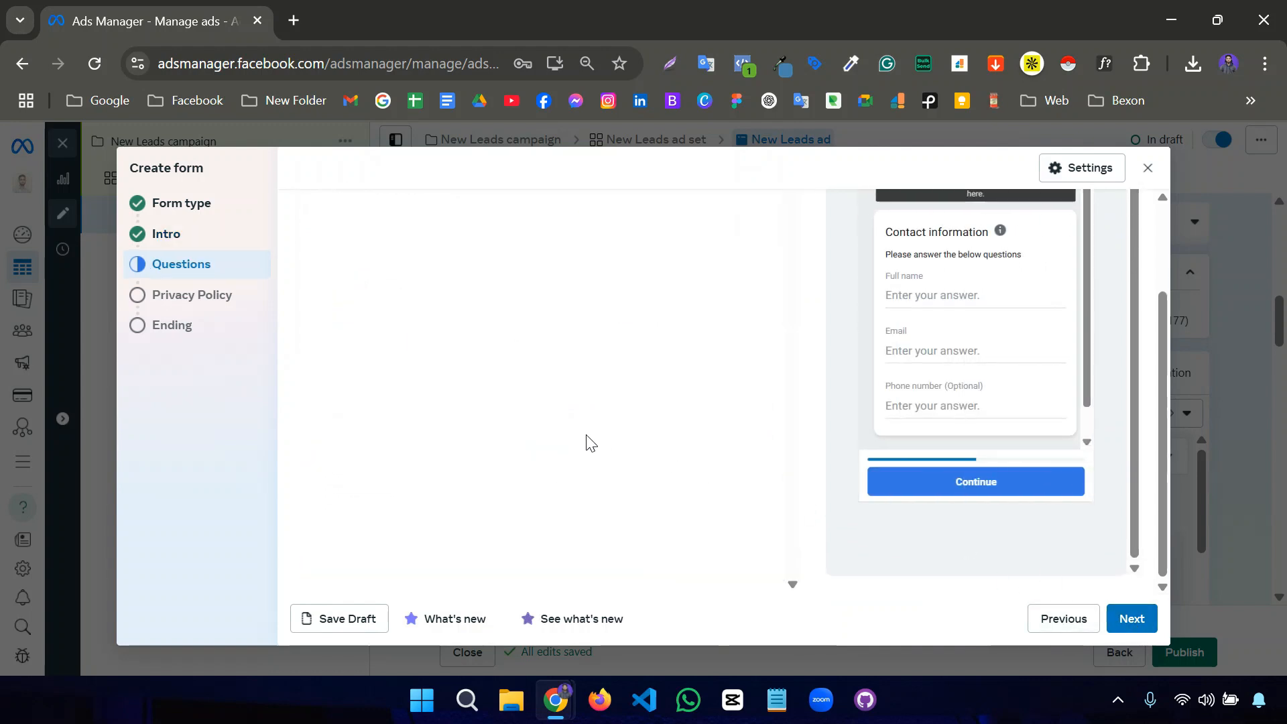
scroll(589, 442, up, 2)
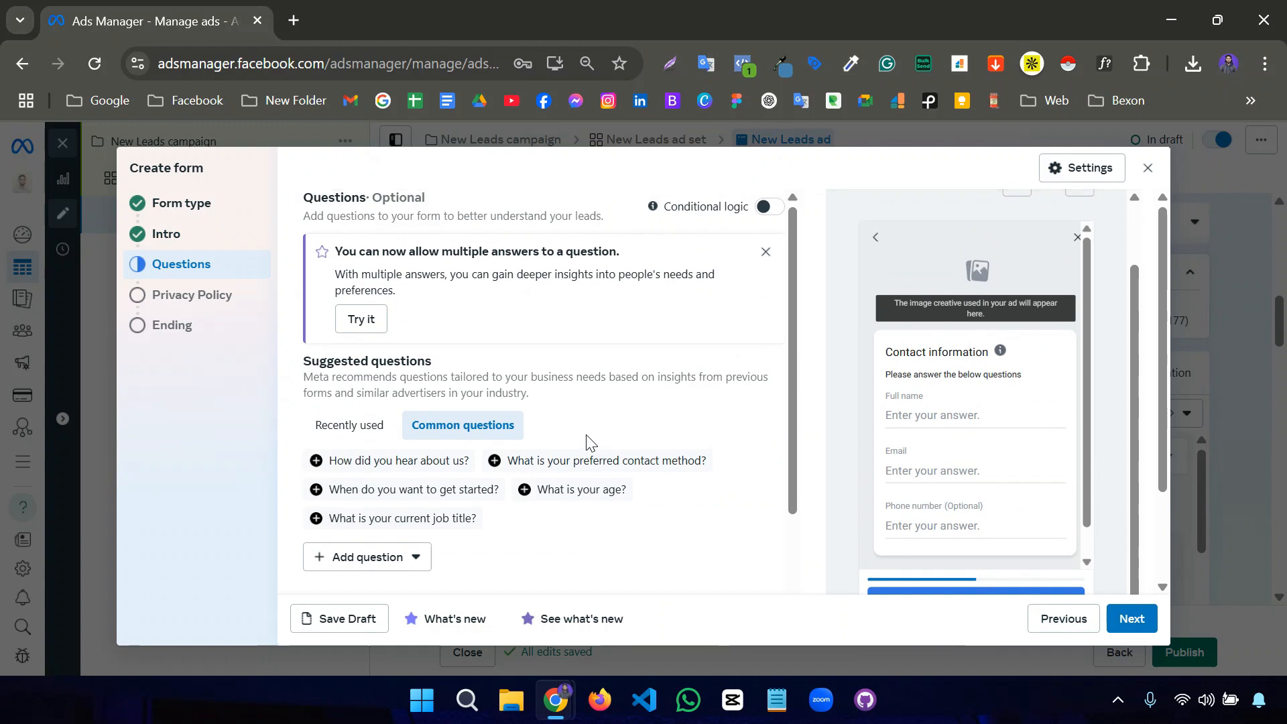
click(765, 251)
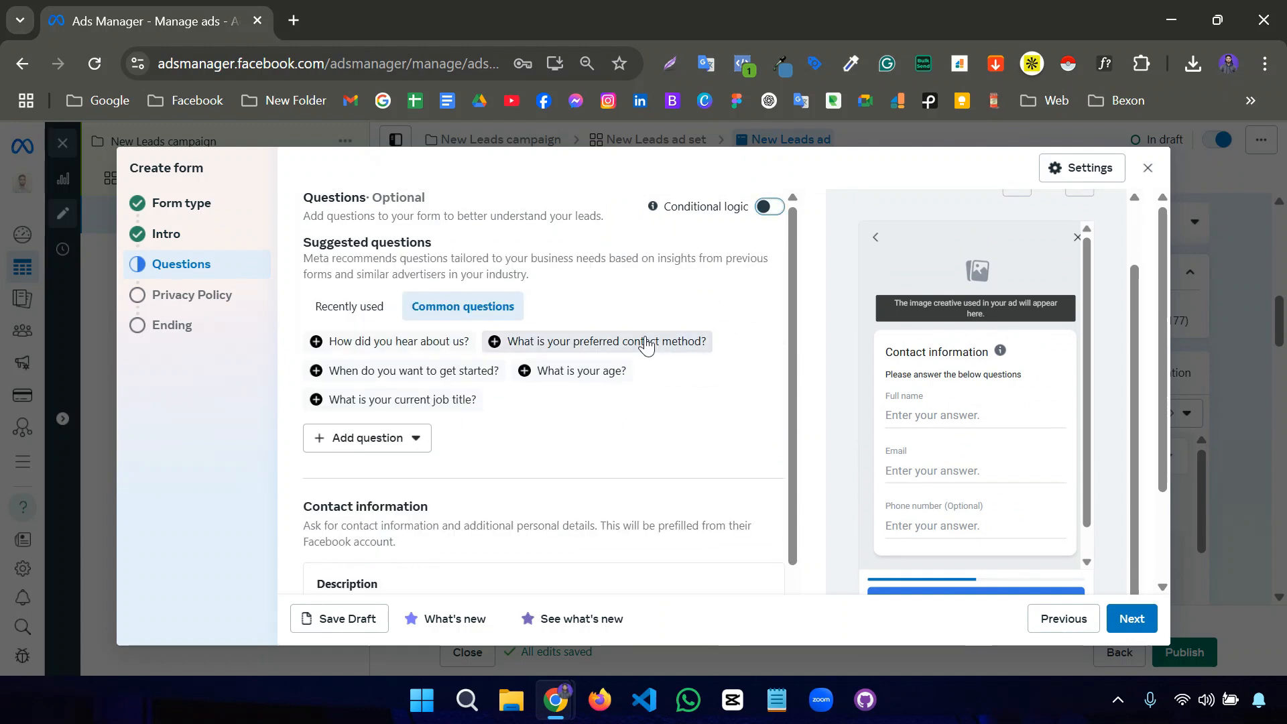
Review the form's suggested questions and its contact information description and fields
scroll(649, 355, down, 1)
scroll(649, 368, down, 3)
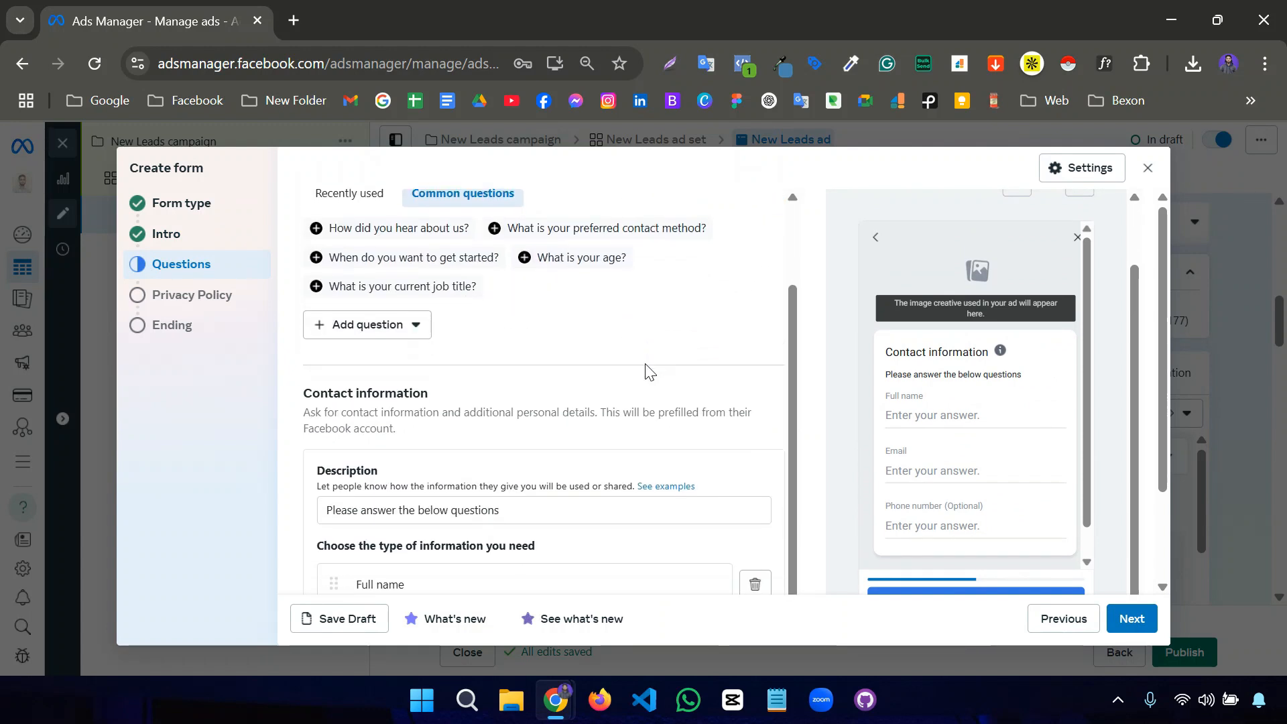
scroll(649, 370, down, 2)
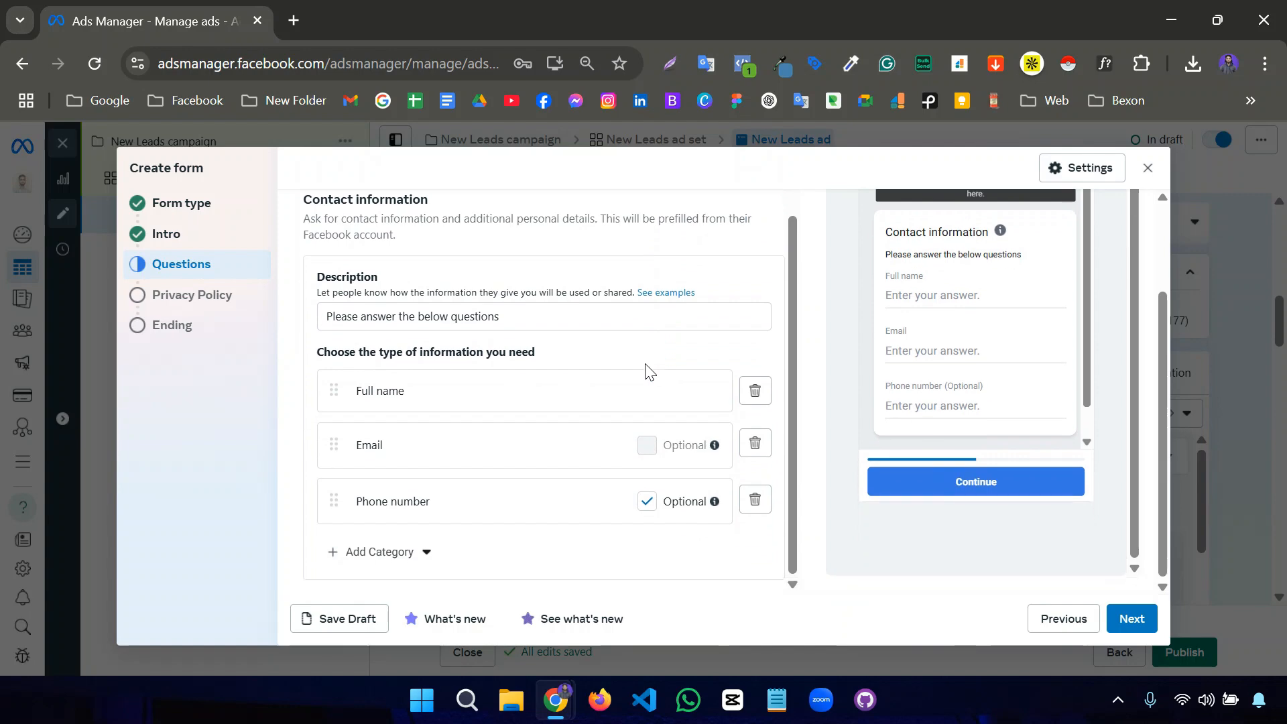
scroll(649, 371, up, 2)
scroll(646, 369, up, 3)
scroll(645, 373, down, 3)
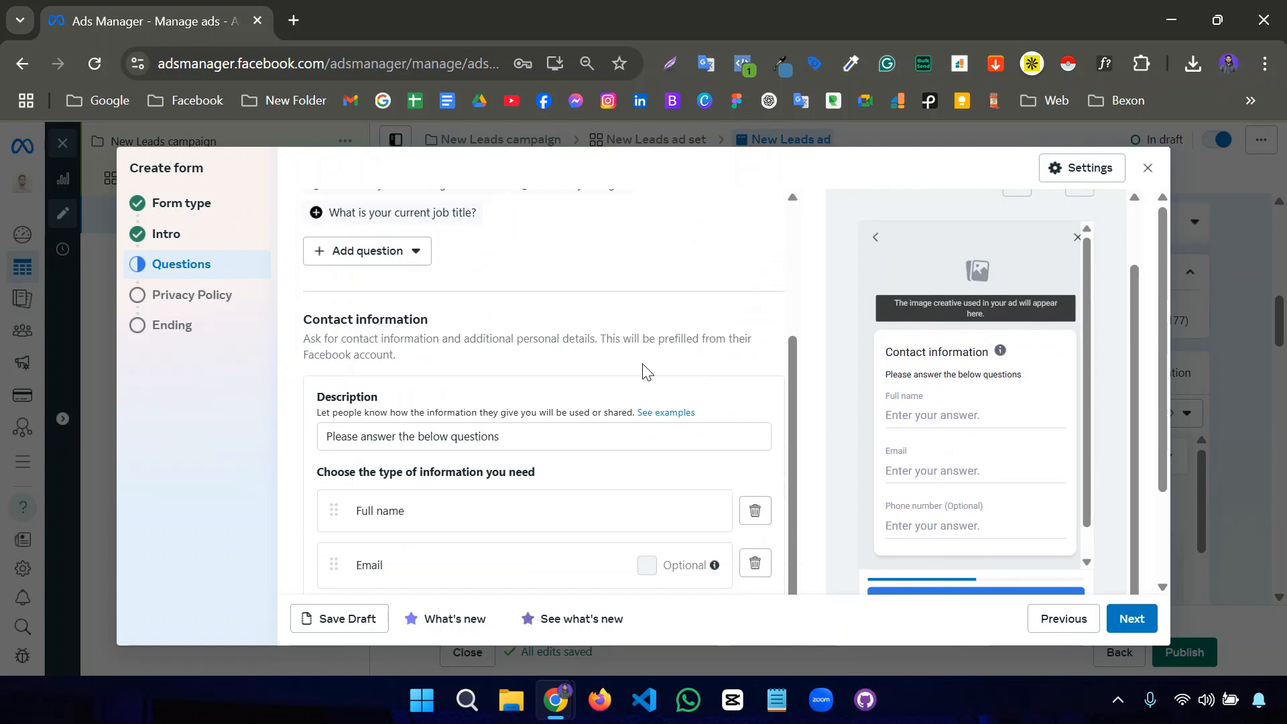
scroll(384, 321, up, 3)
scroll(437, 391, down, 6)
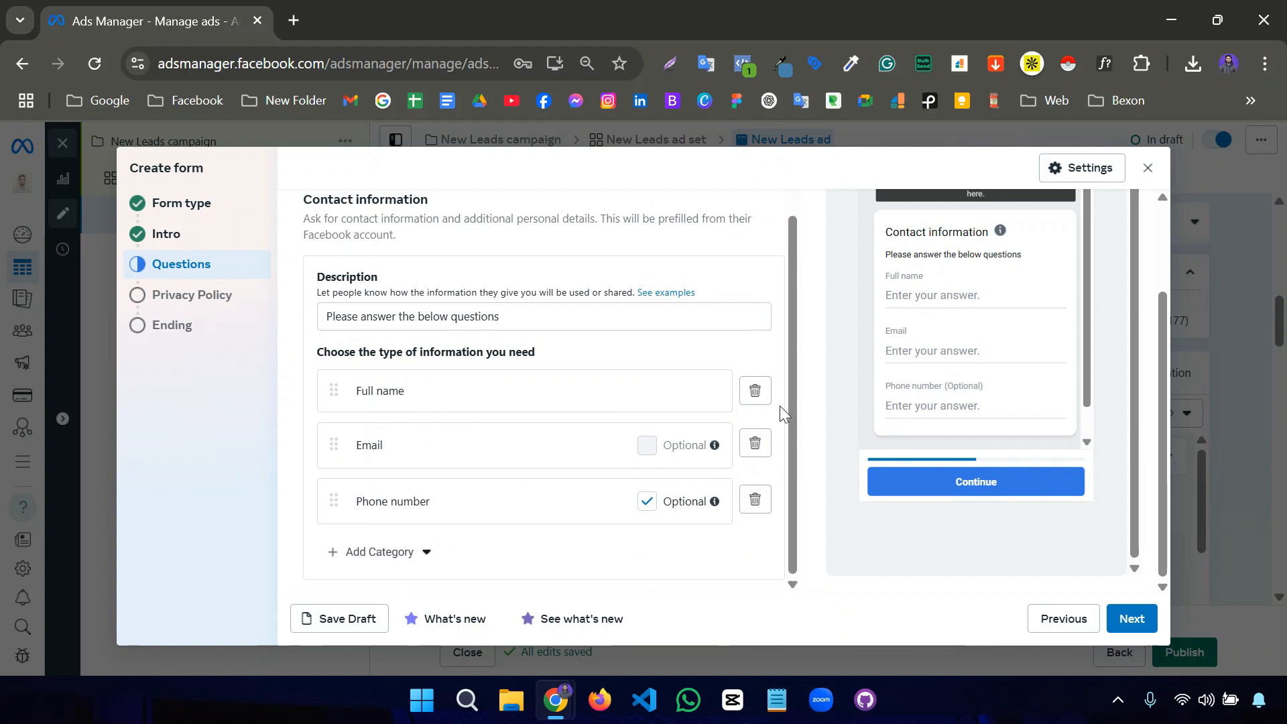
Remove the Full name and Email fields from the form's contact information
click(756, 393)
click(755, 443)
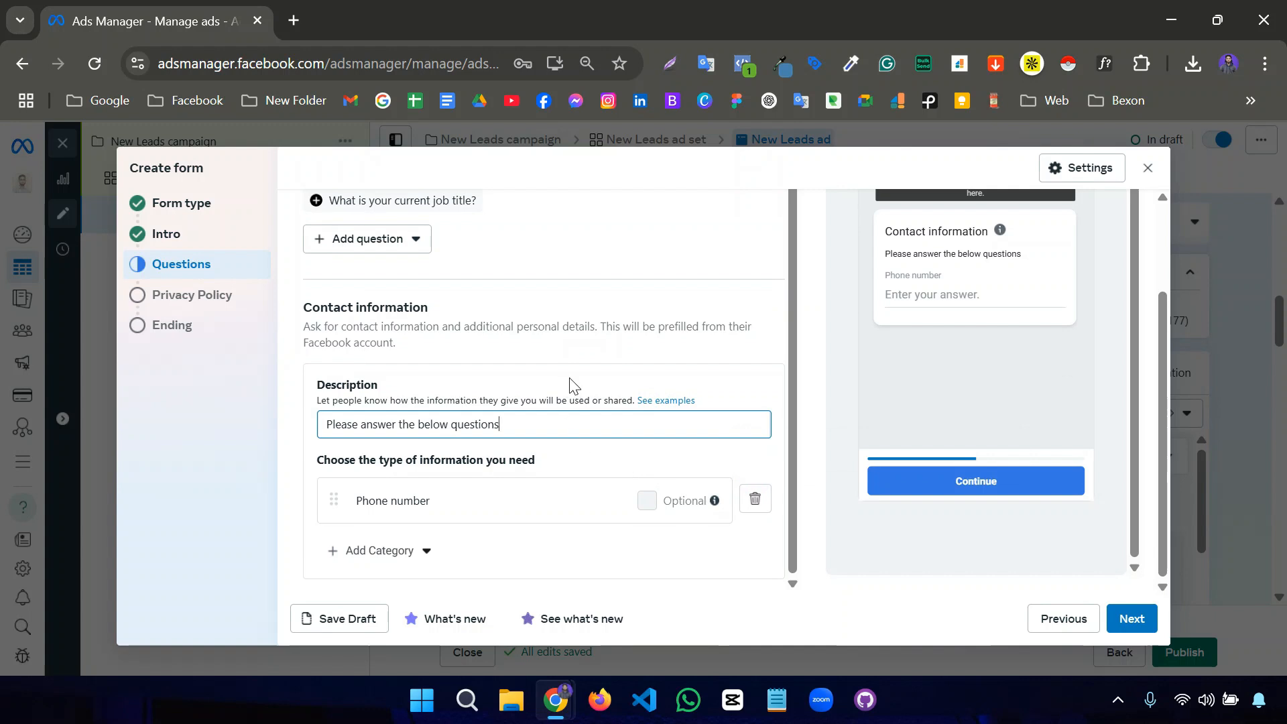
click(550, 373)
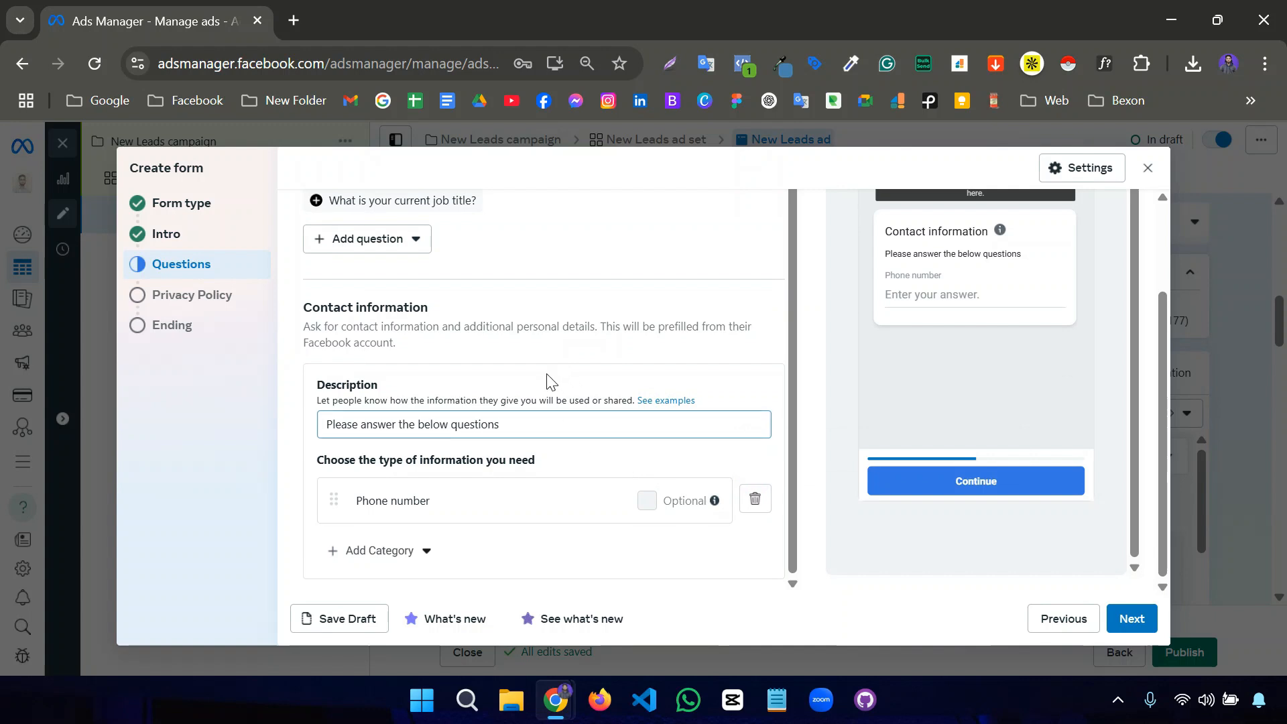
Add the Email contact field and the Full name user information field to the form's contact information
click(397, 554)
mouse_move(394, 419)
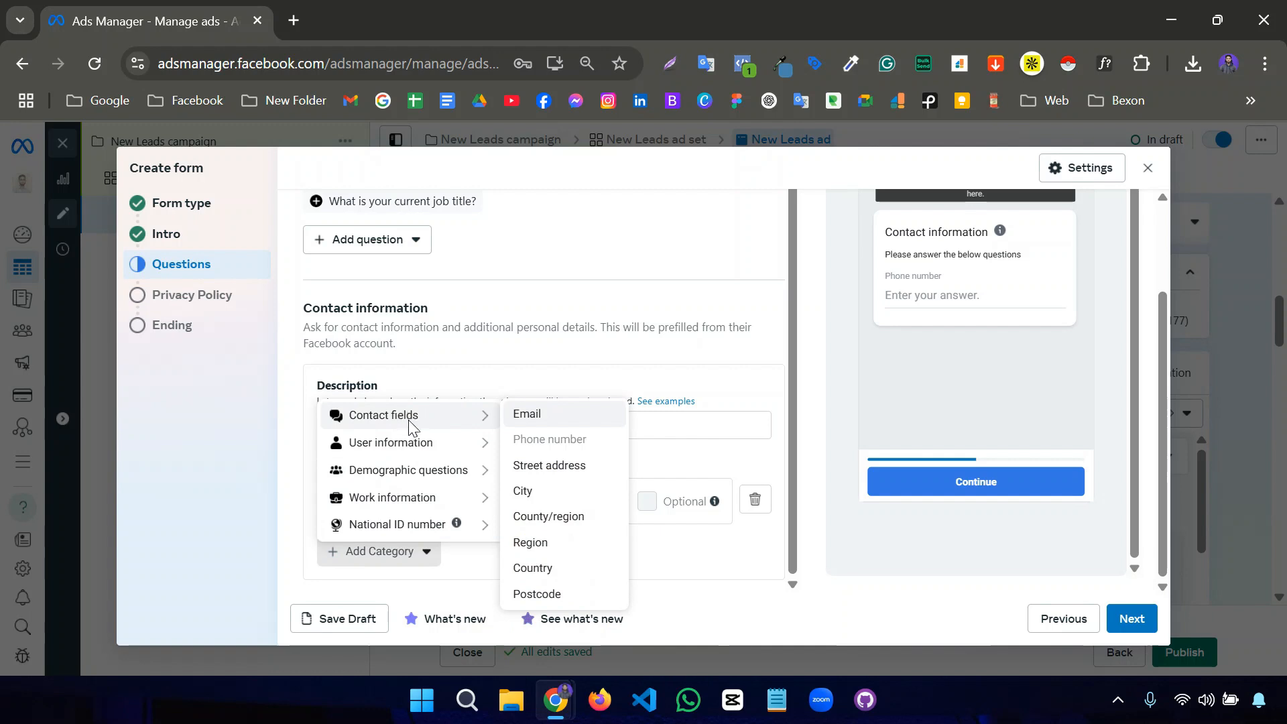
click(520, 419)
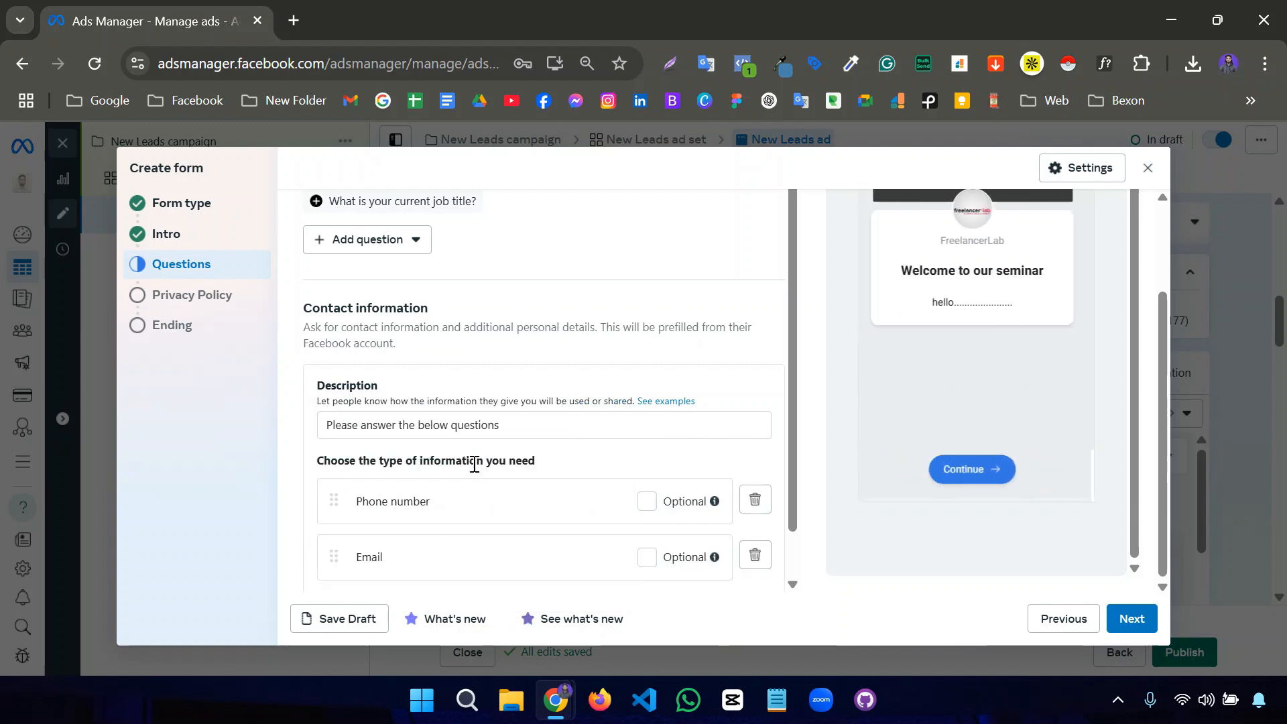
scroll(420, 534, down, 1)
click(400, 552)
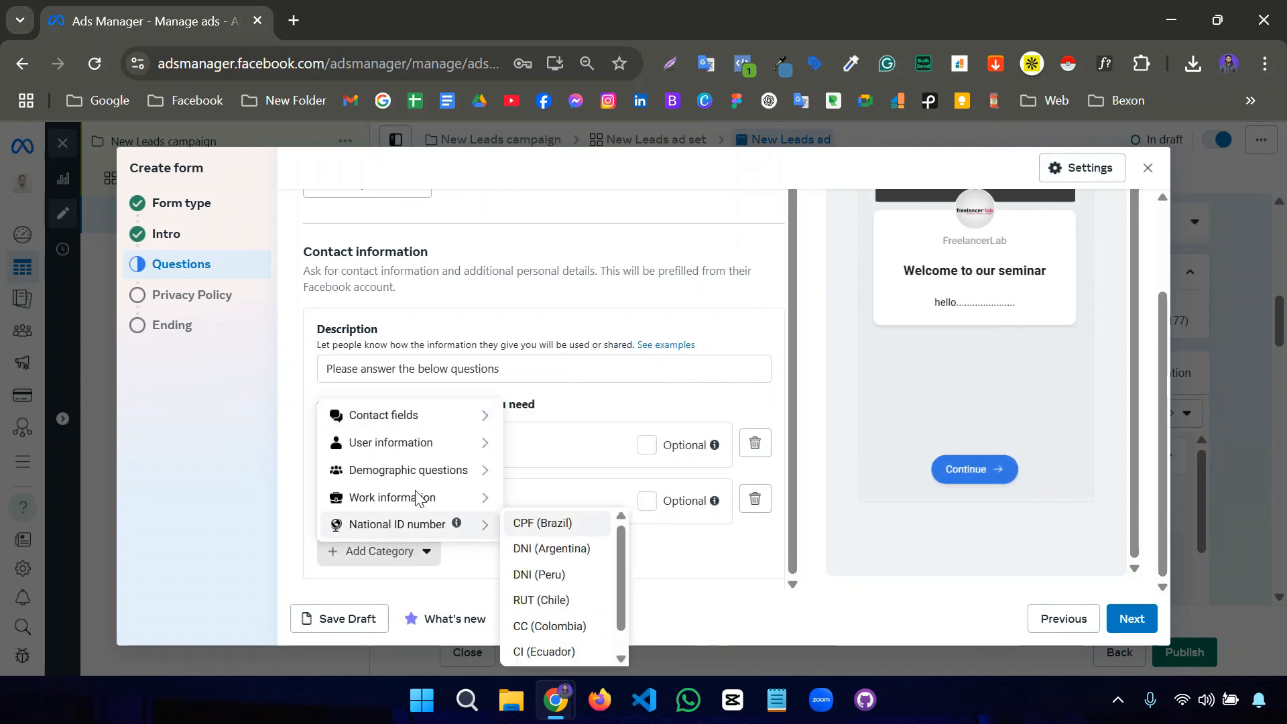
mouse_move(423, 453)
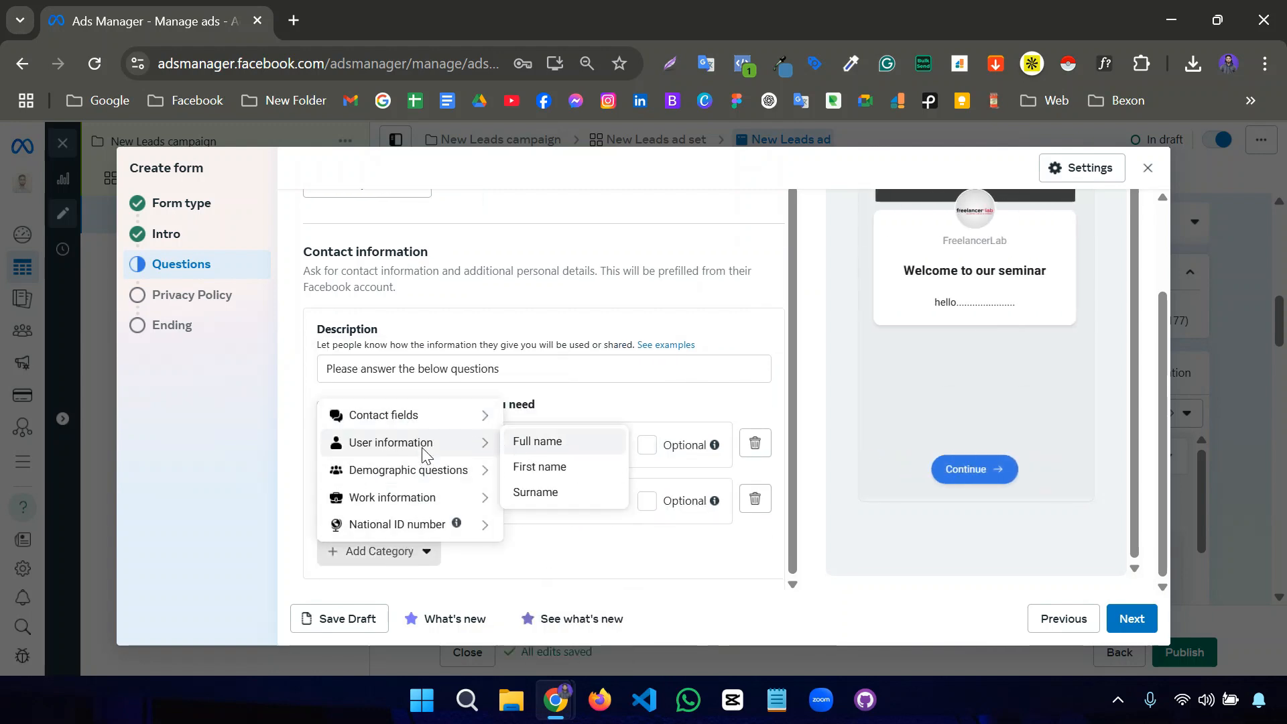
click(517, 444)
scroll(375, 548, down, 1)
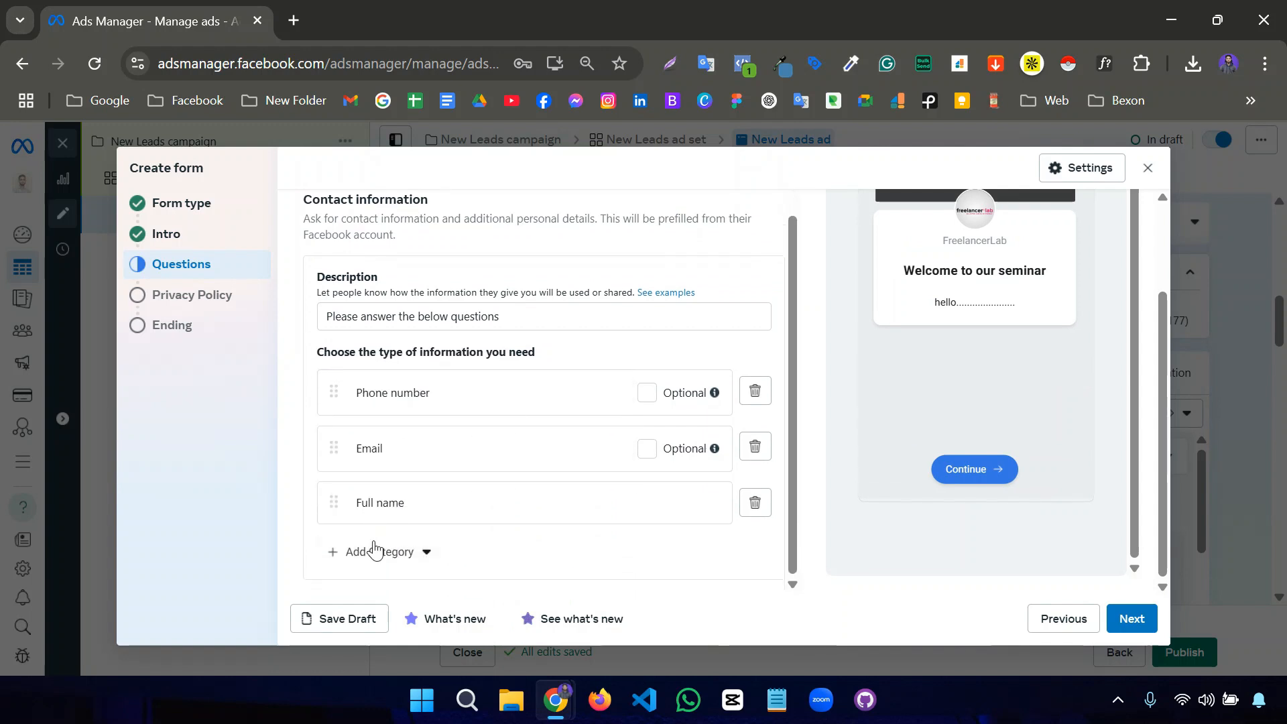
Review the work, demographic and user information fields that can be added to the form
click(375, 551)
mouse_move(384, 512)
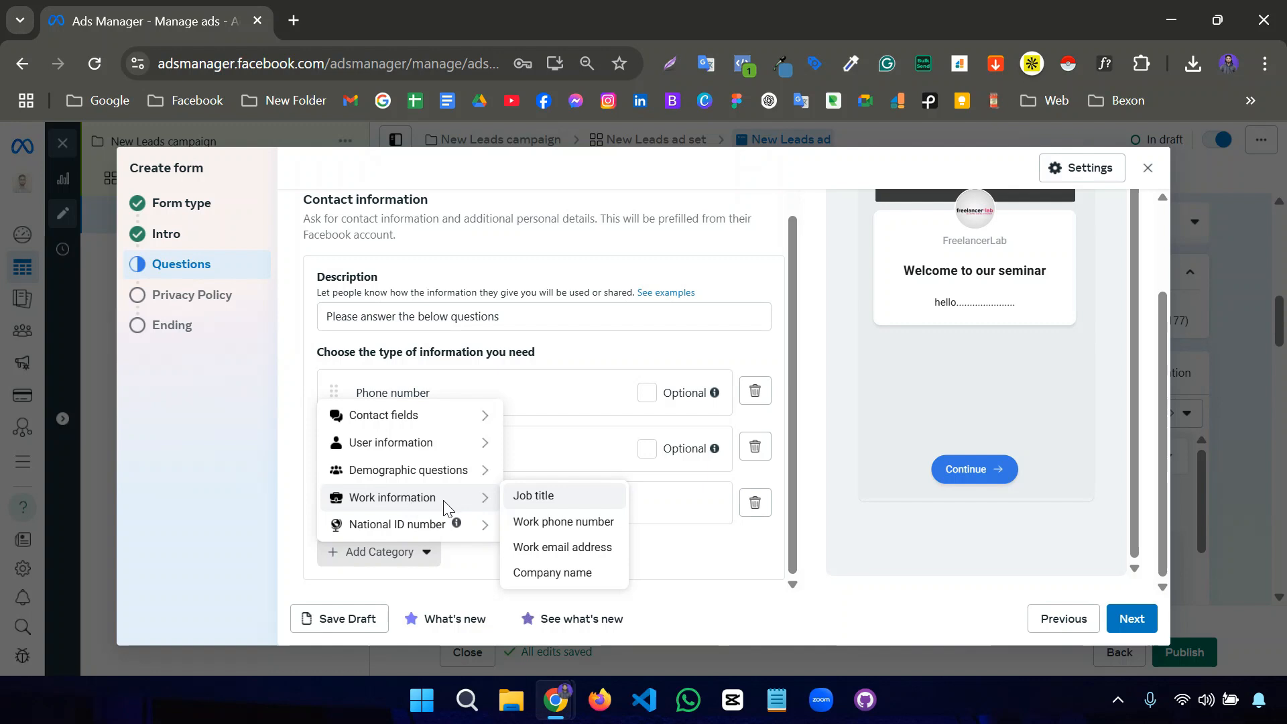
mouse_move(449, 478)
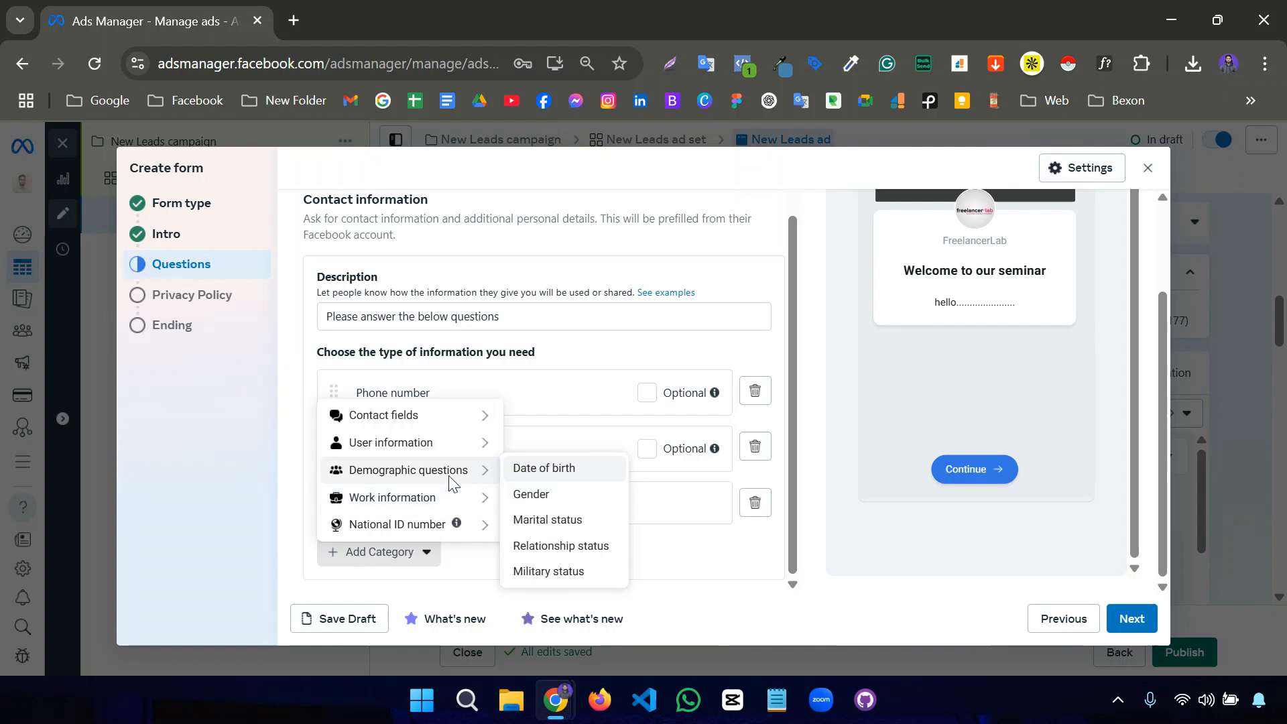
mouse_move(445, 452)
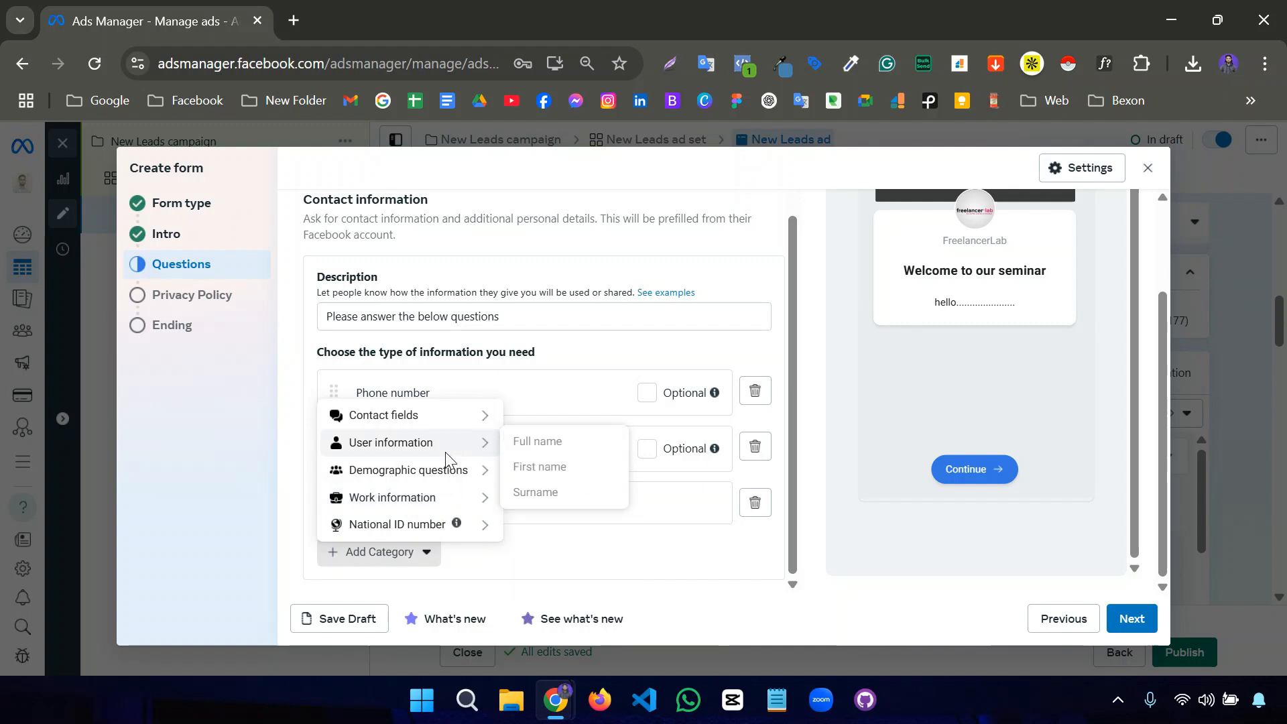
click(573, 363)
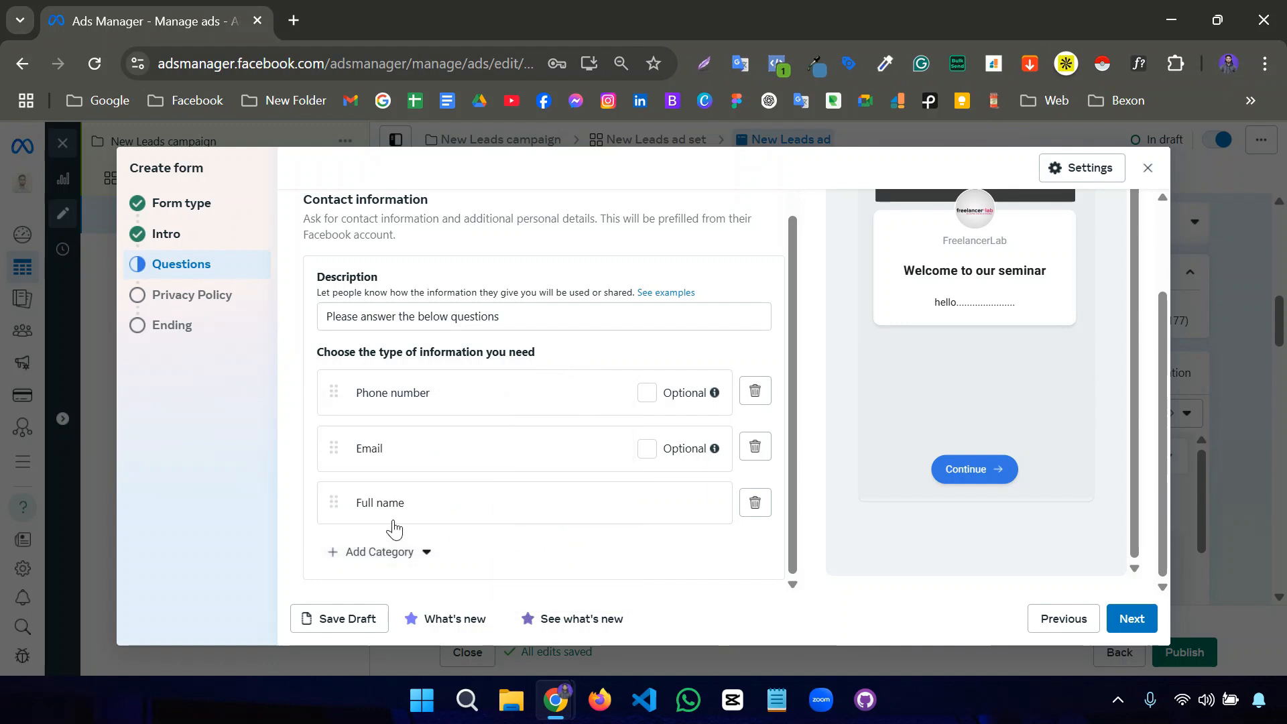
Move the Full name field above Phone number and add the City contact field
drag(348, 510, 336, 376)
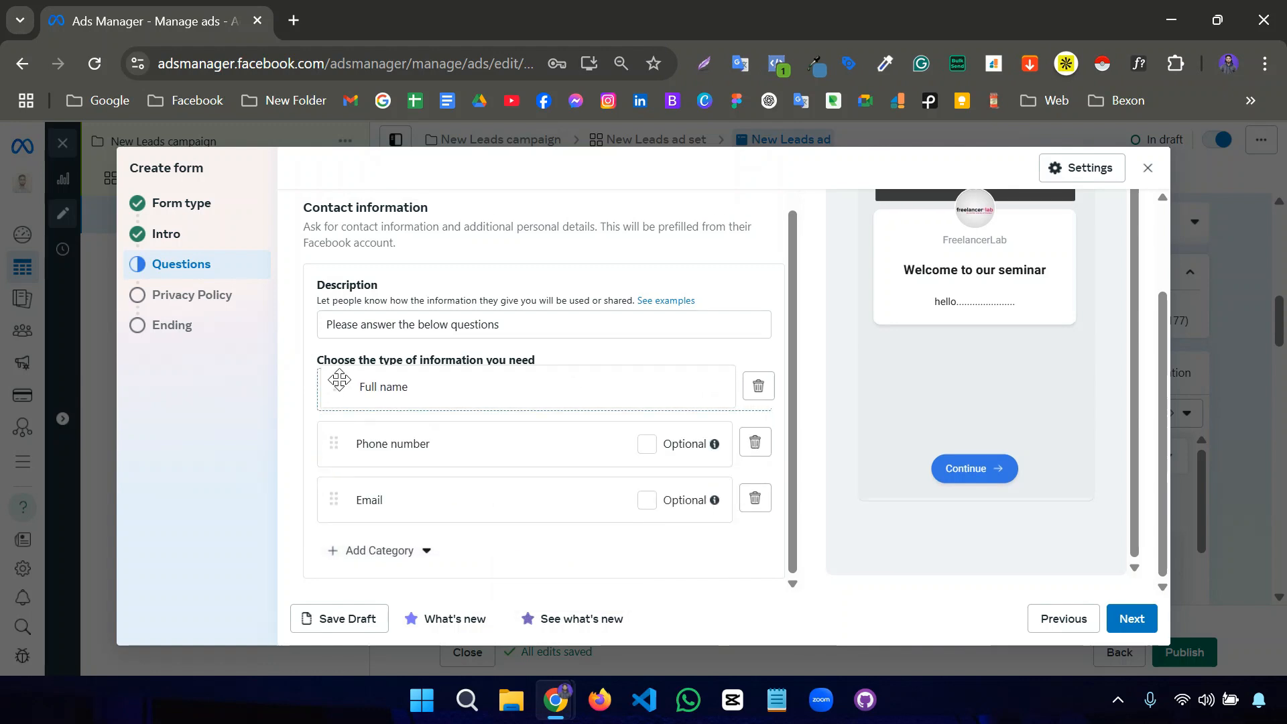
click(393, 551)
mouse_move(439, 473)
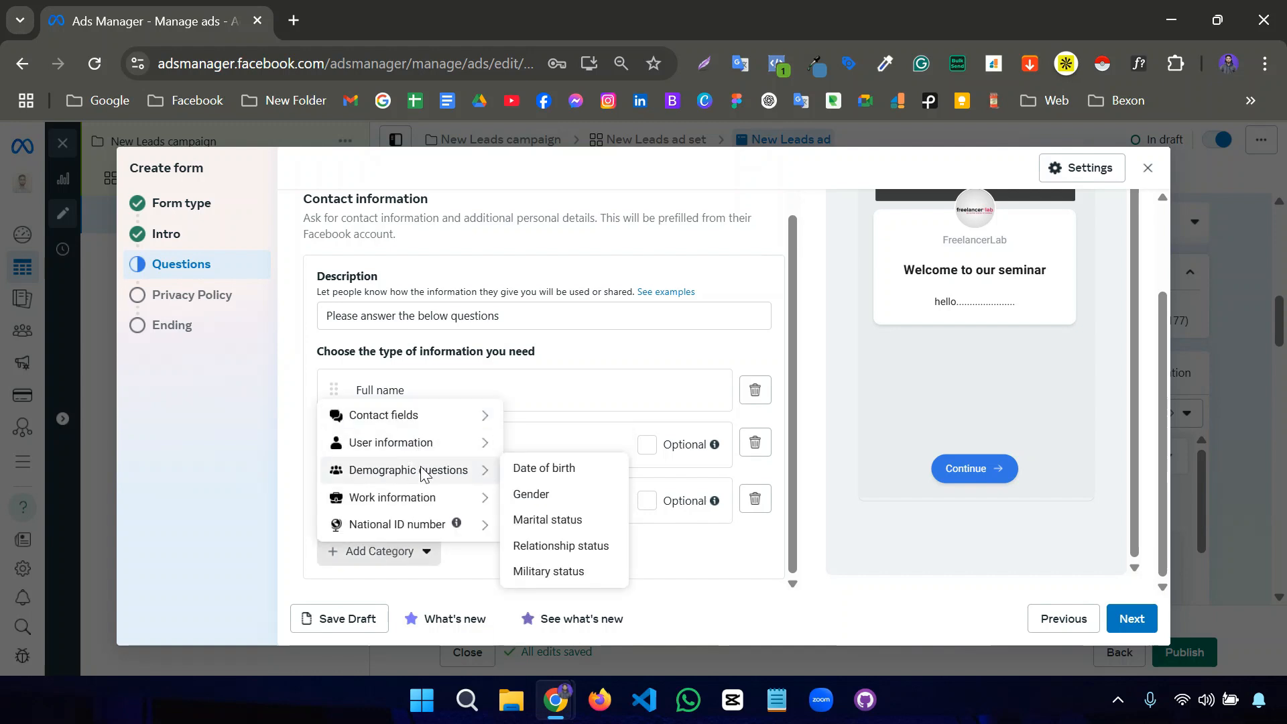
mouse_move(433, 496)
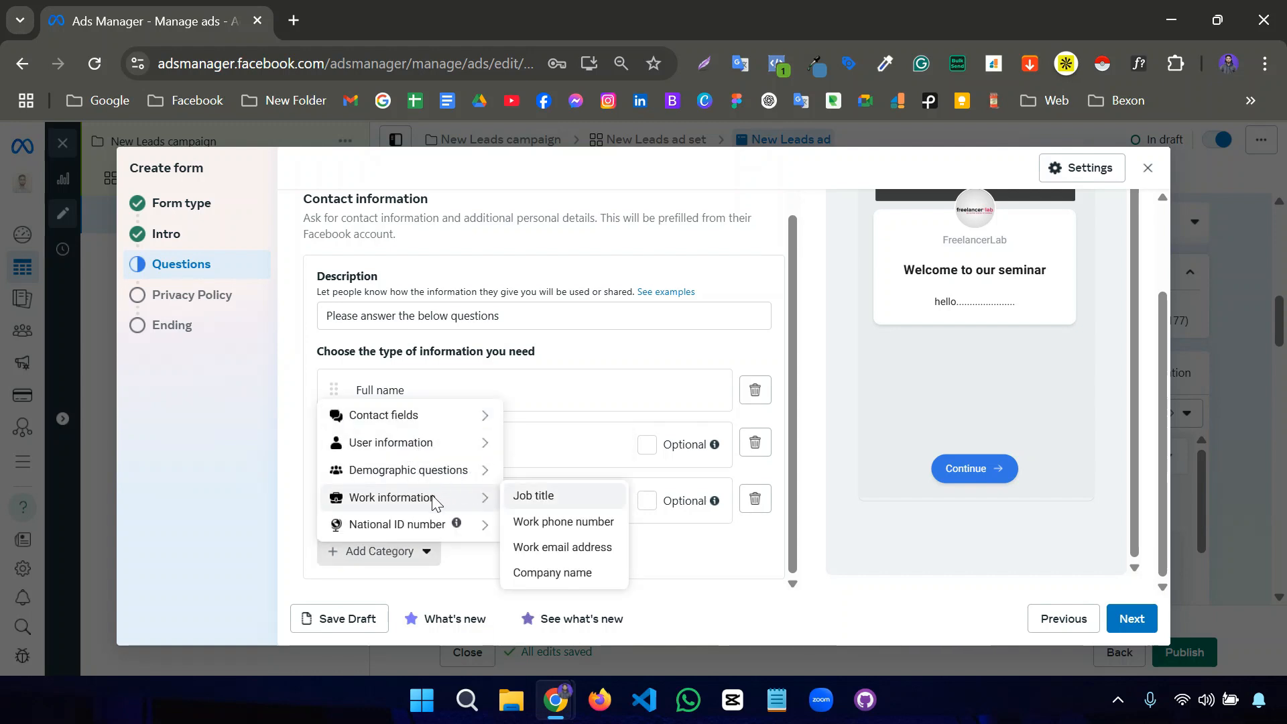
mouse_move(427, 417)
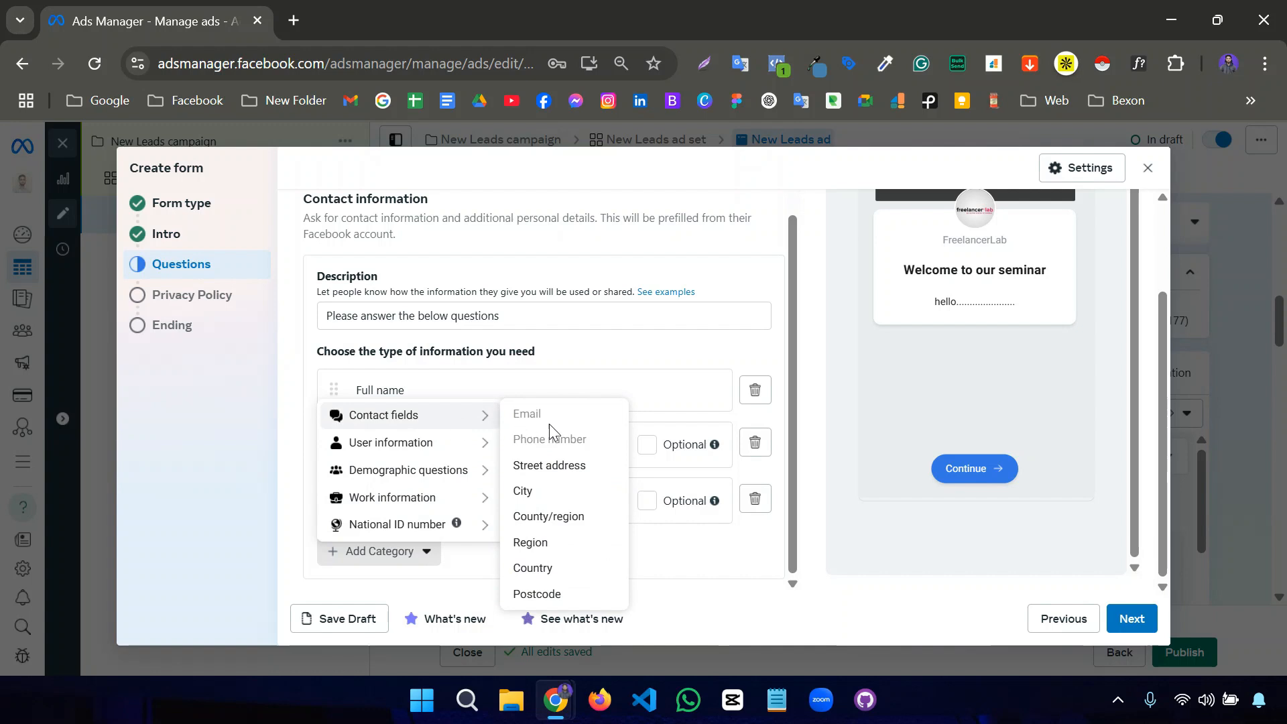
click(529, 492)
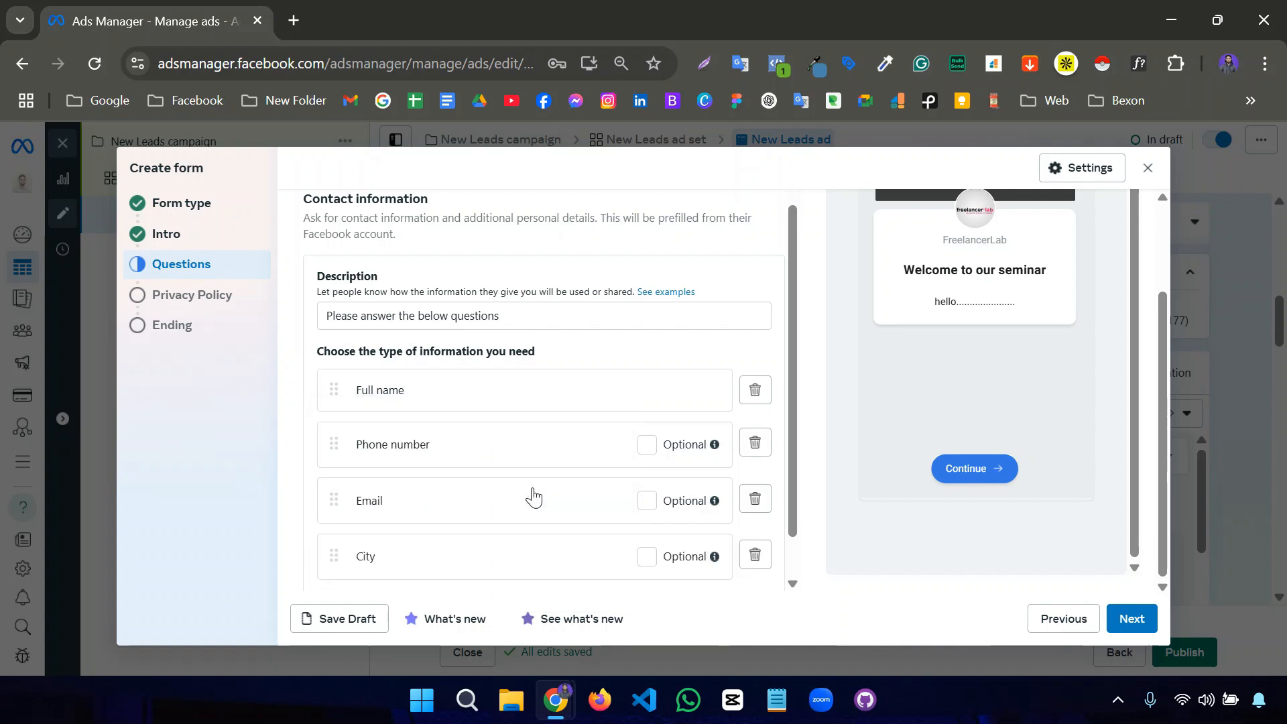
scroll(546, 469, down, 1)
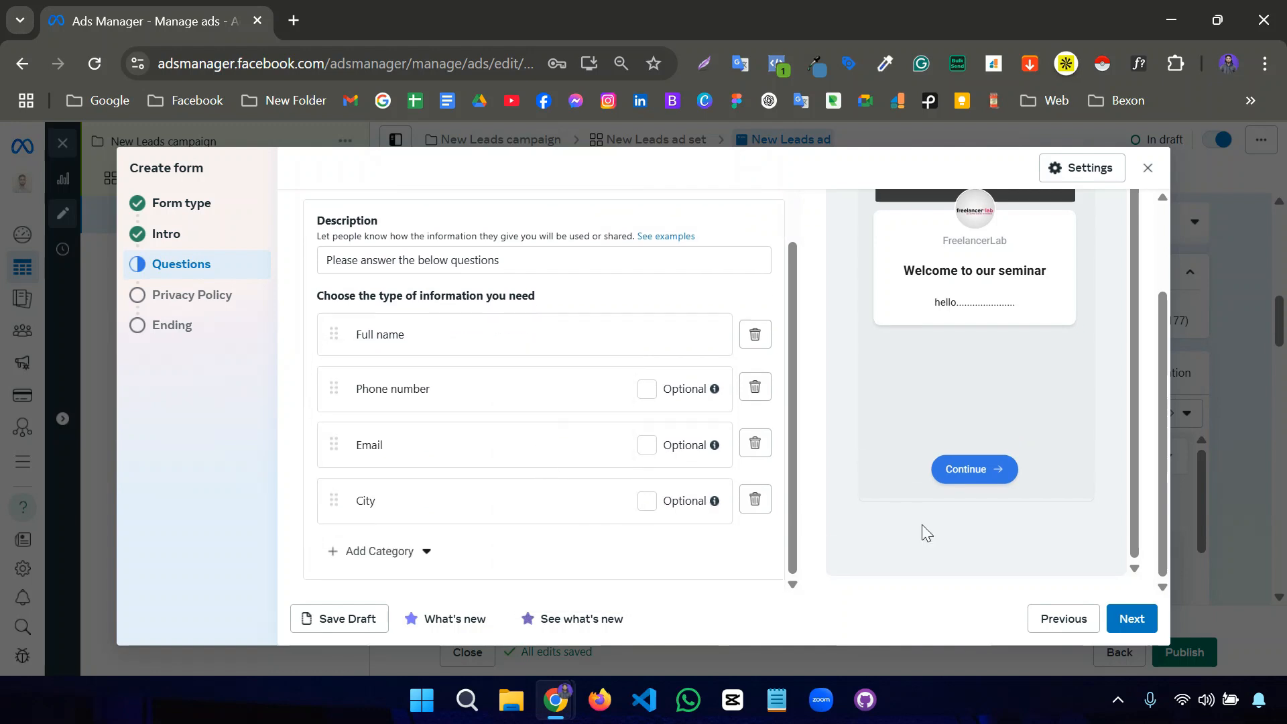
Proceed through the form's Privacy Policy section, leaving its link blank, to the Ending section
click(1131, 613)
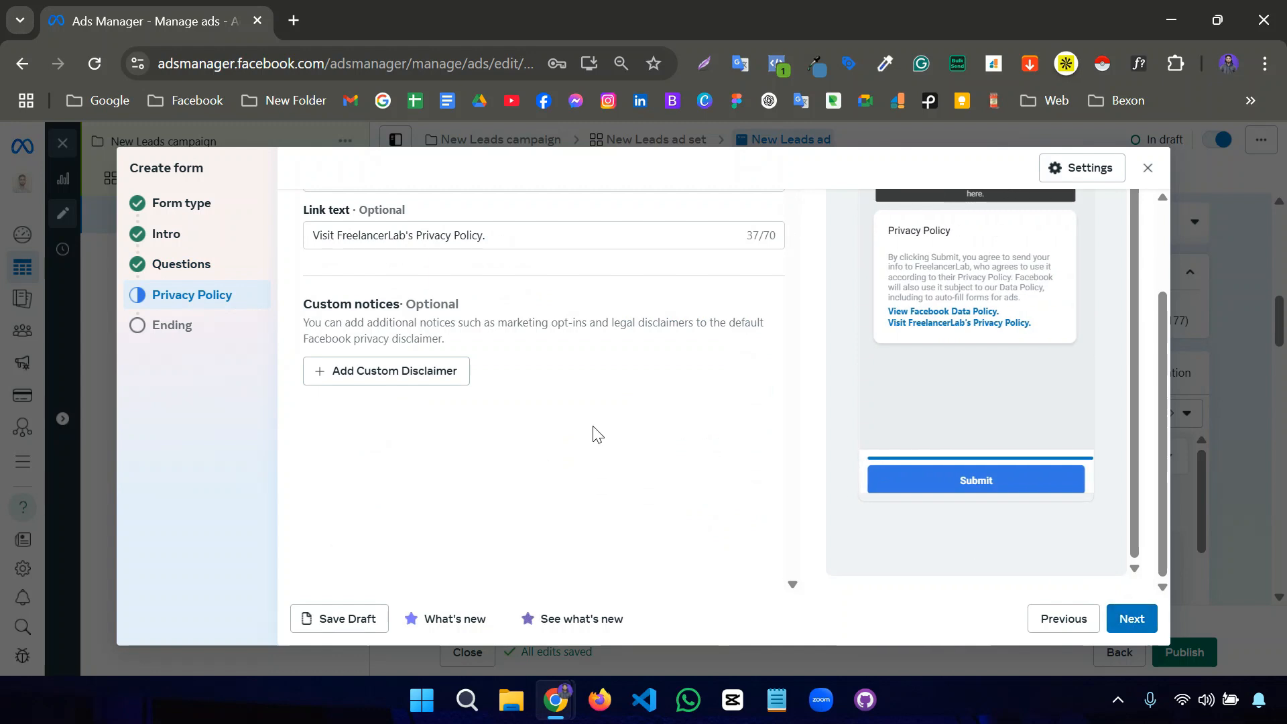
scroll(563, 389, up, 2)
click(480, 297)
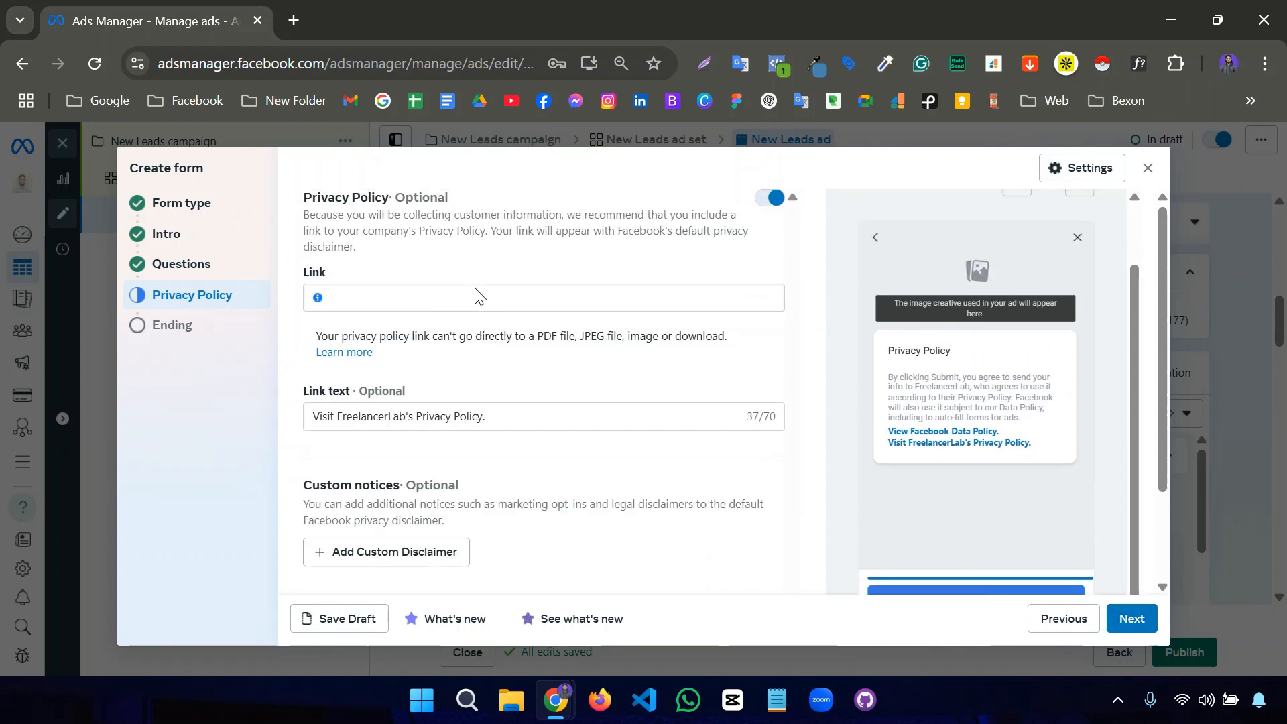
scroll(543, 440, down, 2)
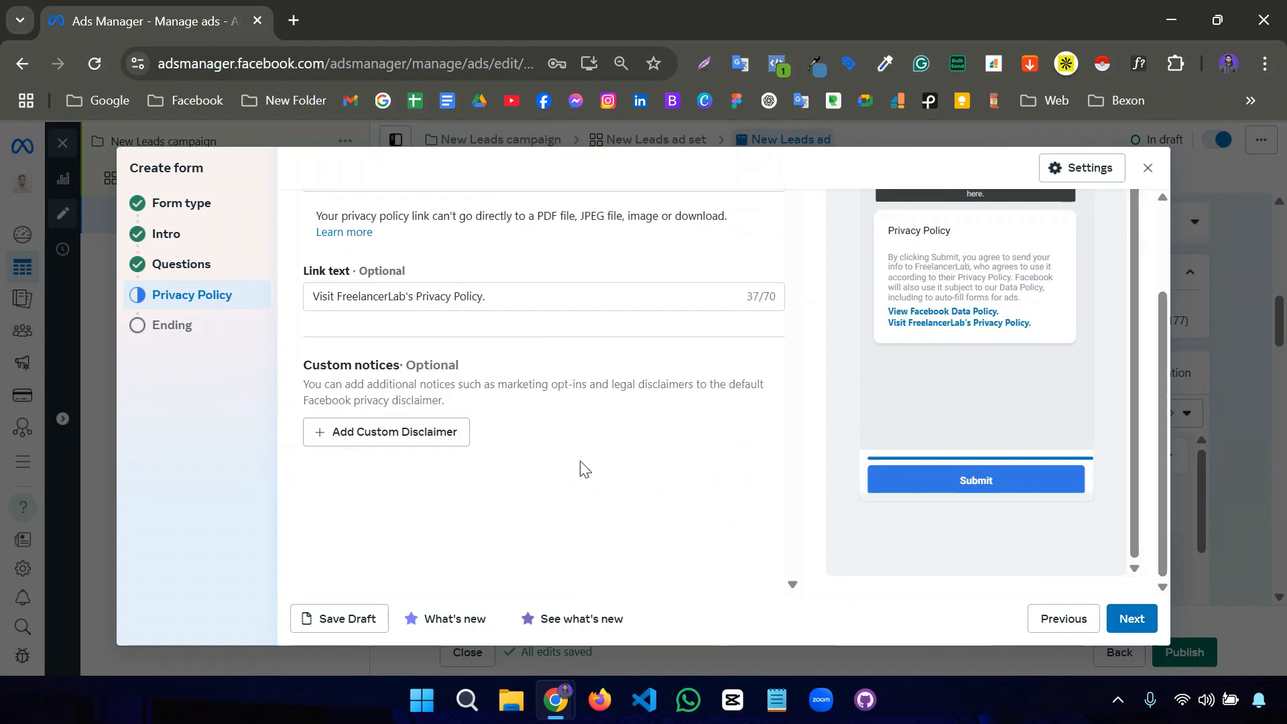
click(1132, 618)
Review the ending message, additional actions and website link, and try to create the form
scroll(580, 469, up, 3)
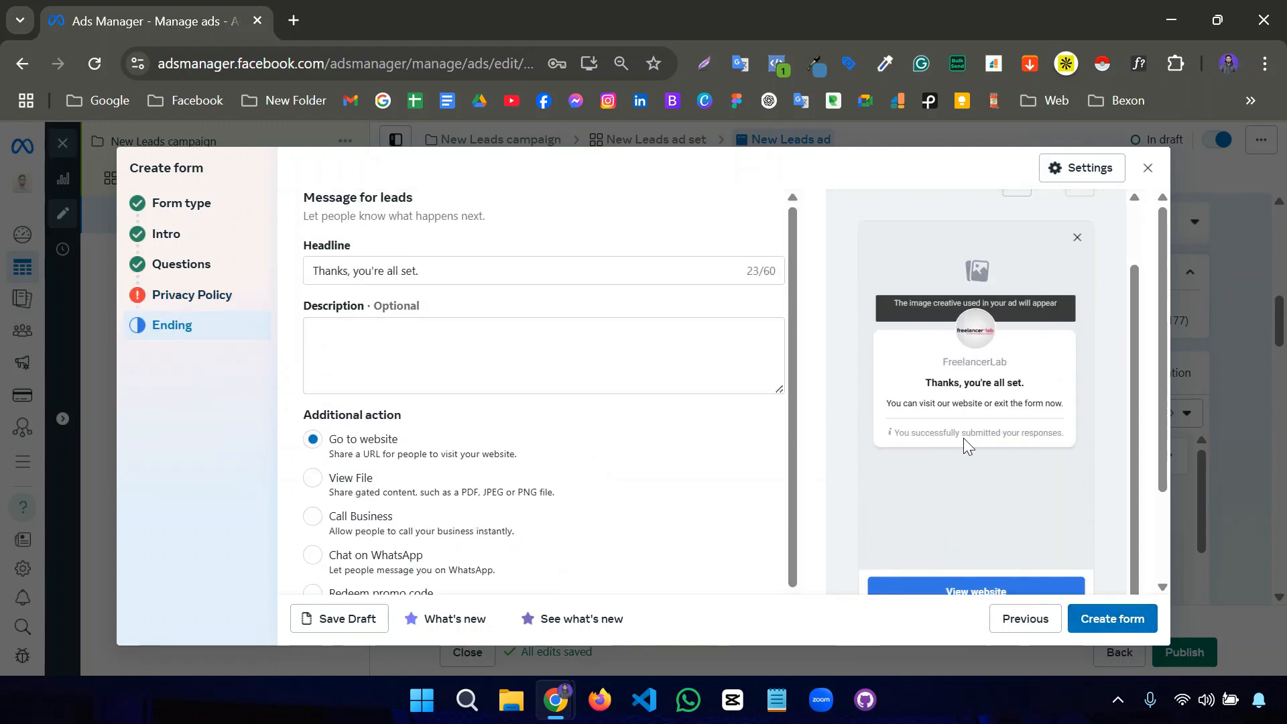
scroll(554, 436, down, 2)
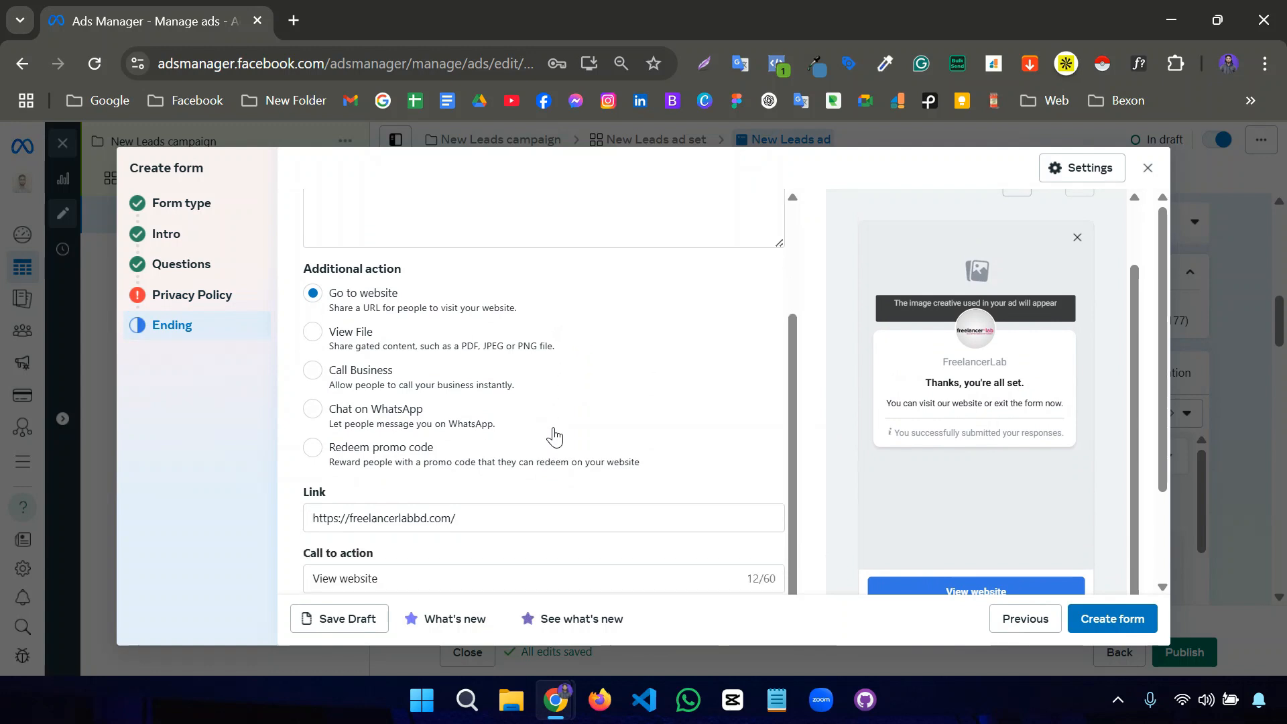
scroll(552, 436, up, 2)
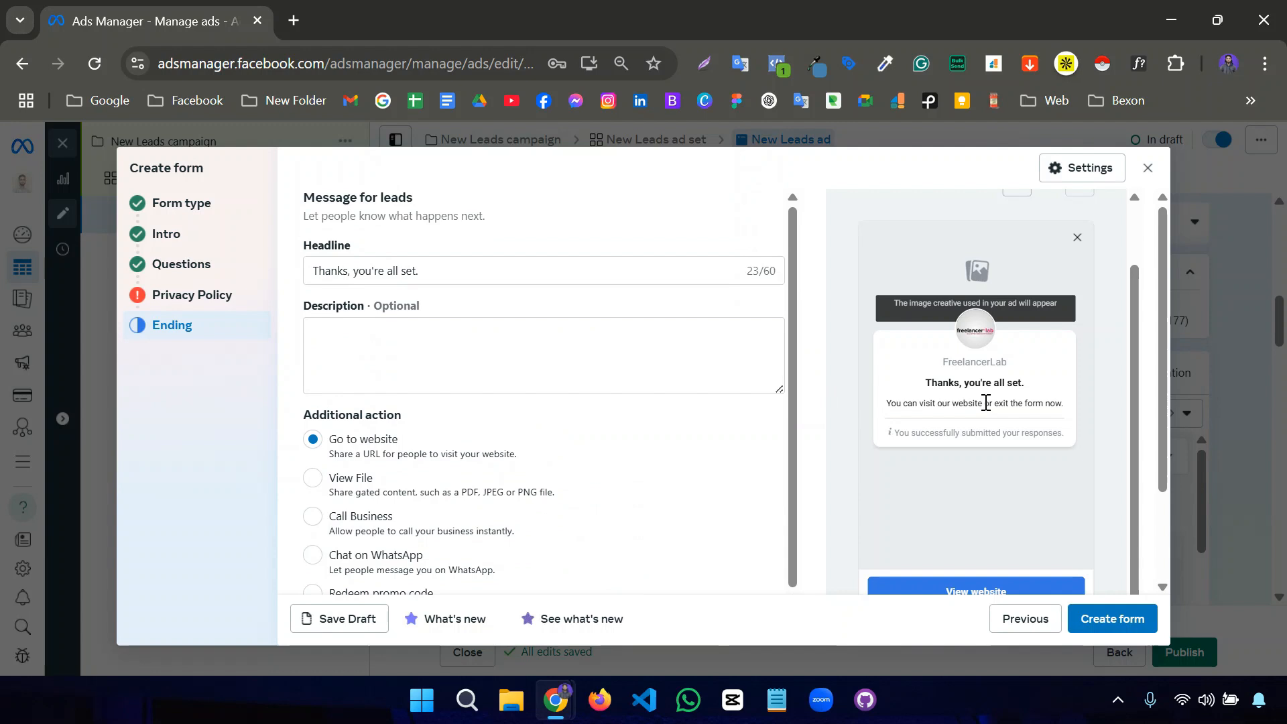
scroll(575, 436, down, 5)
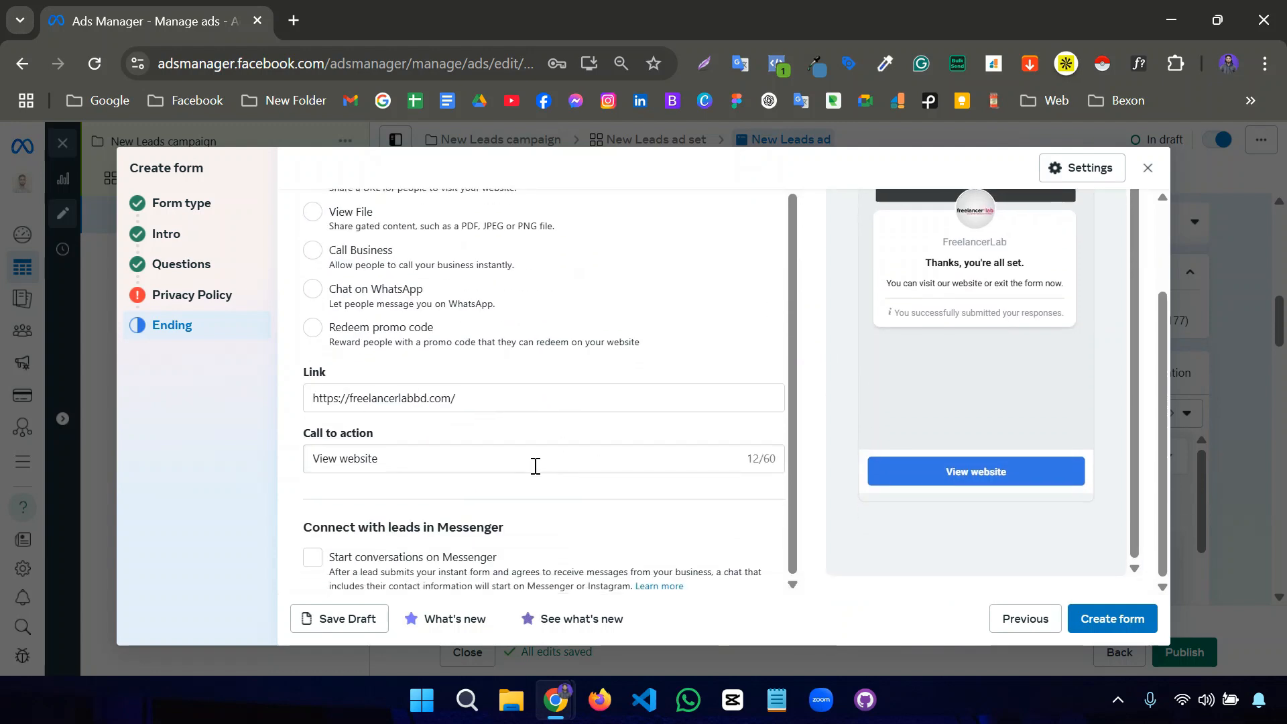
click(1095, 623)
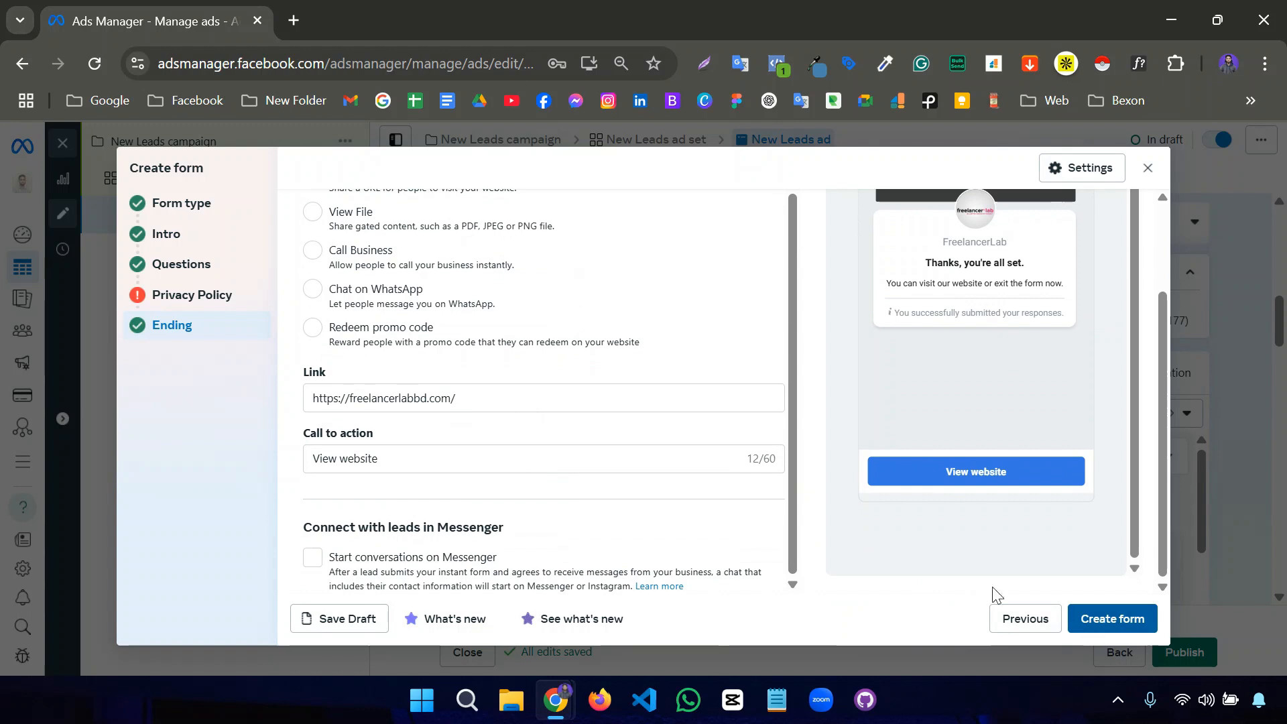
Return to the form's Privacy Policy section and open the privacy policy page of freelancerlabbd.com in a new browser tab
click(185, 301)
scroll(491, 374, up, 3)
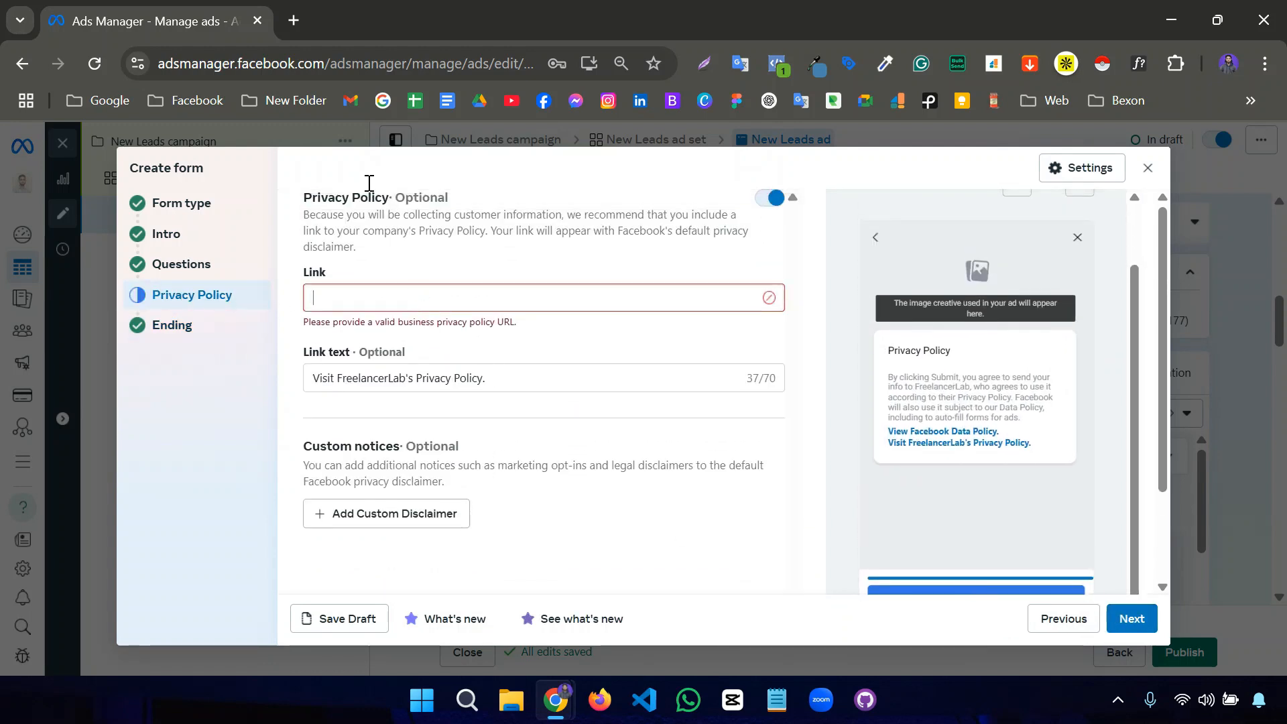
key(ctrl+t)
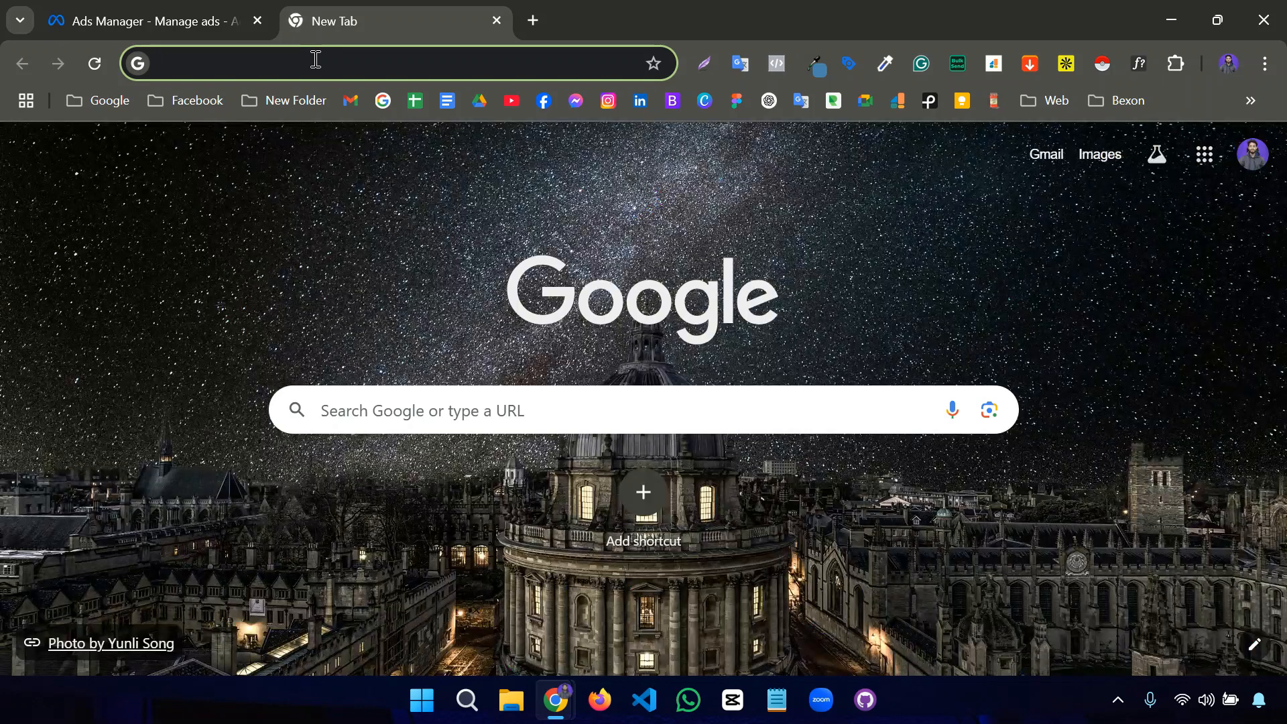
text(free)
key(Return)
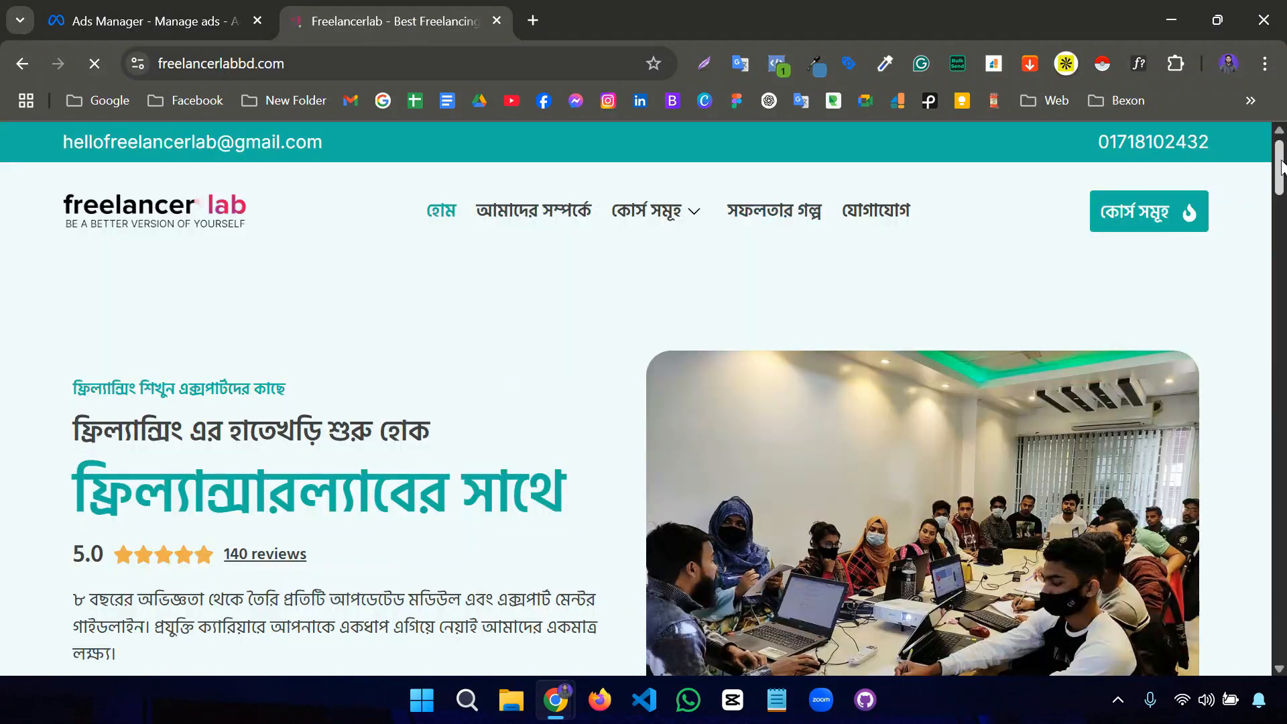
drag(1282, 161, 1282, 645)
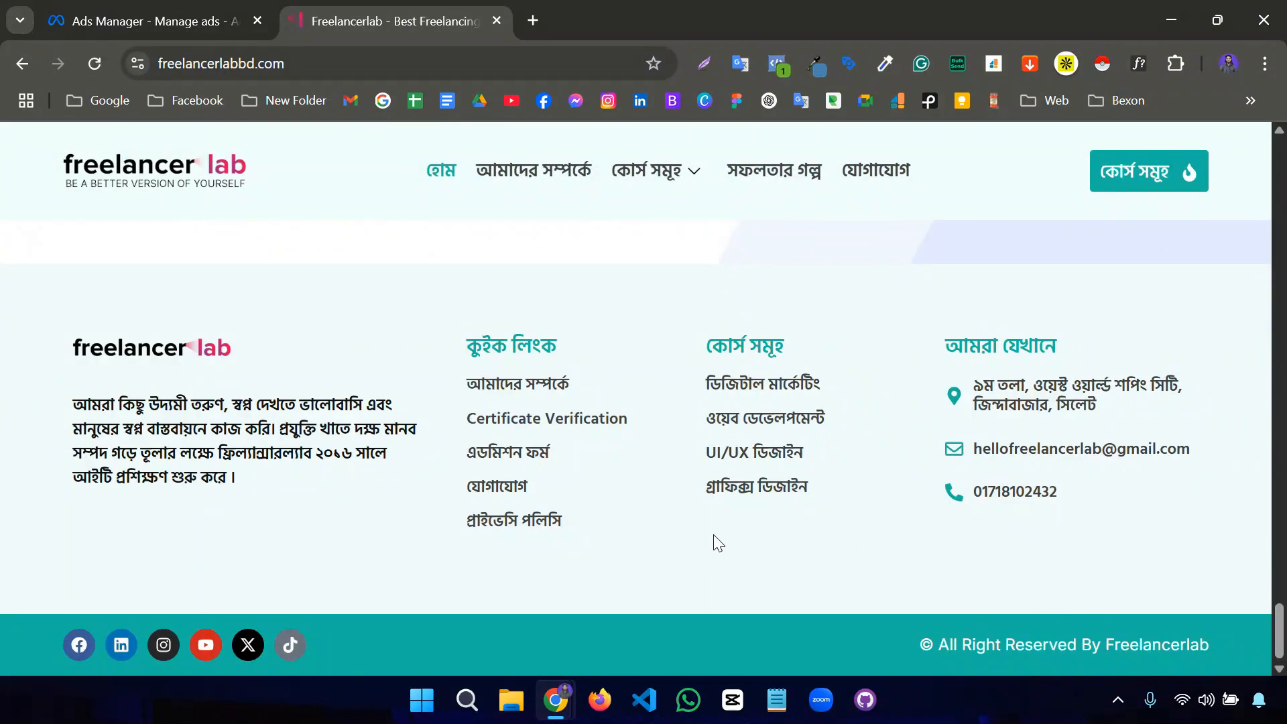
click(545, 521)
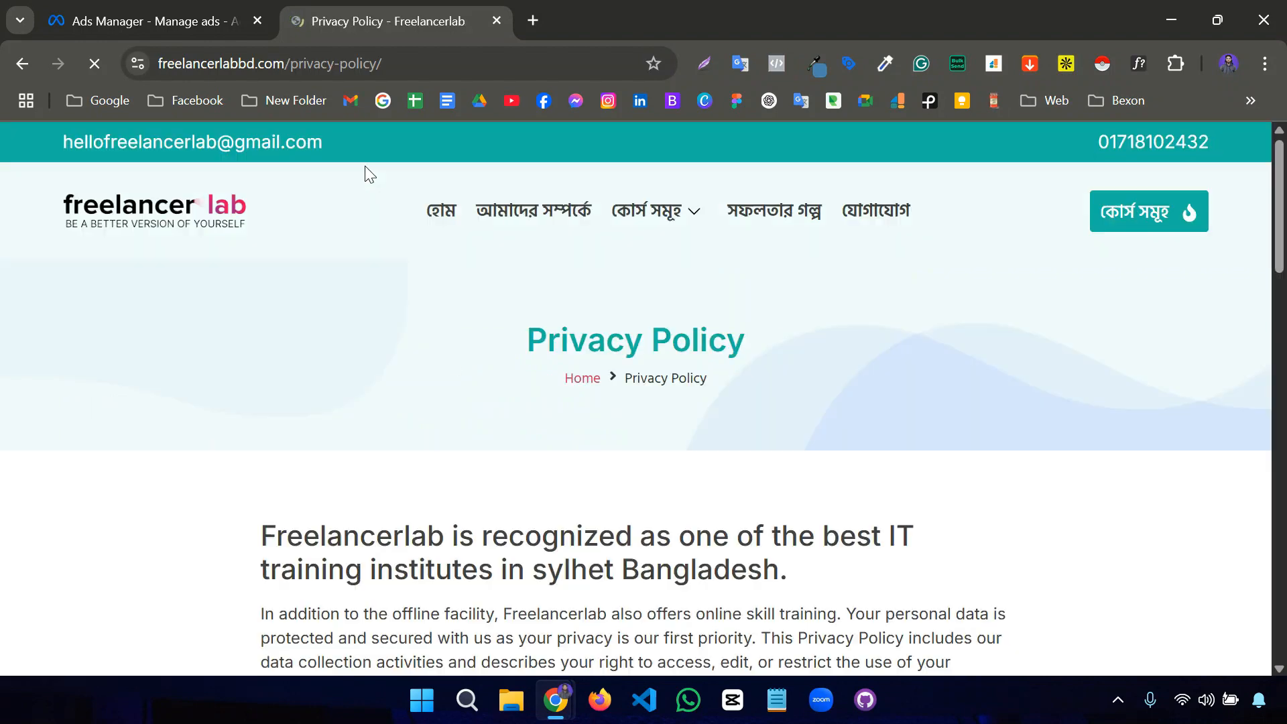
click(420, 65)
key(ctrl+c)
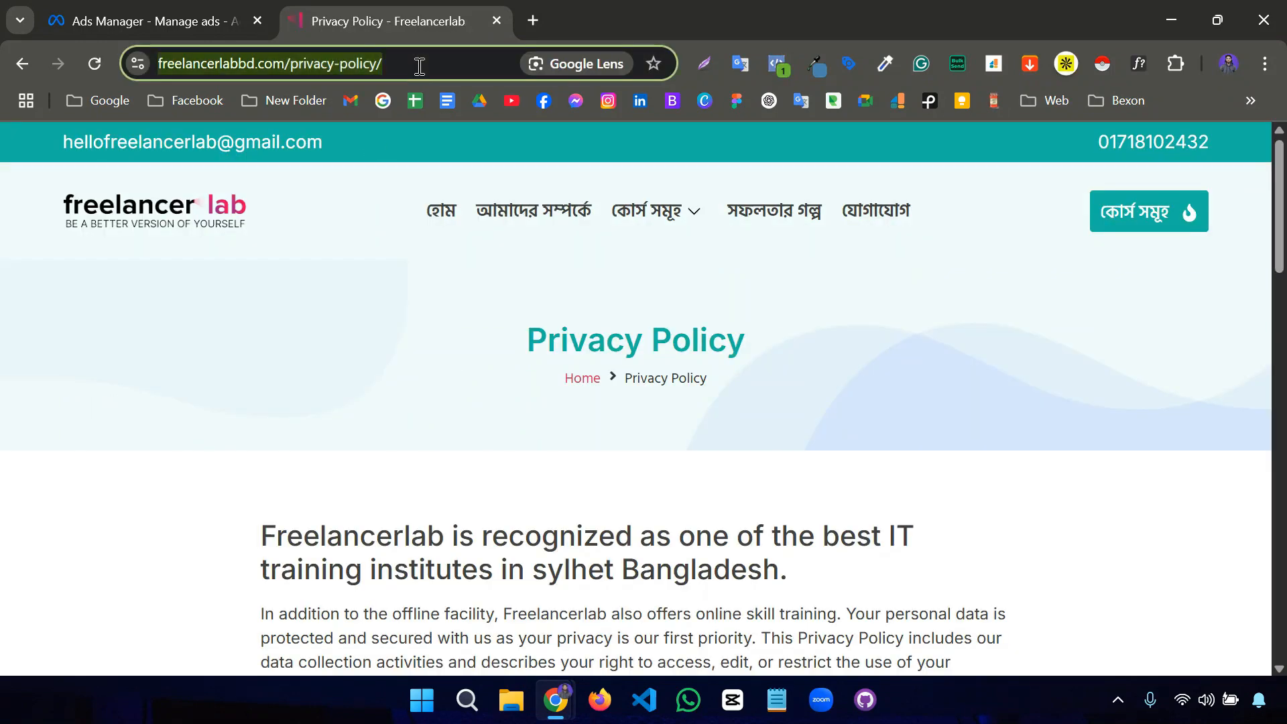
click(183, 17)
key(ctrl+v)
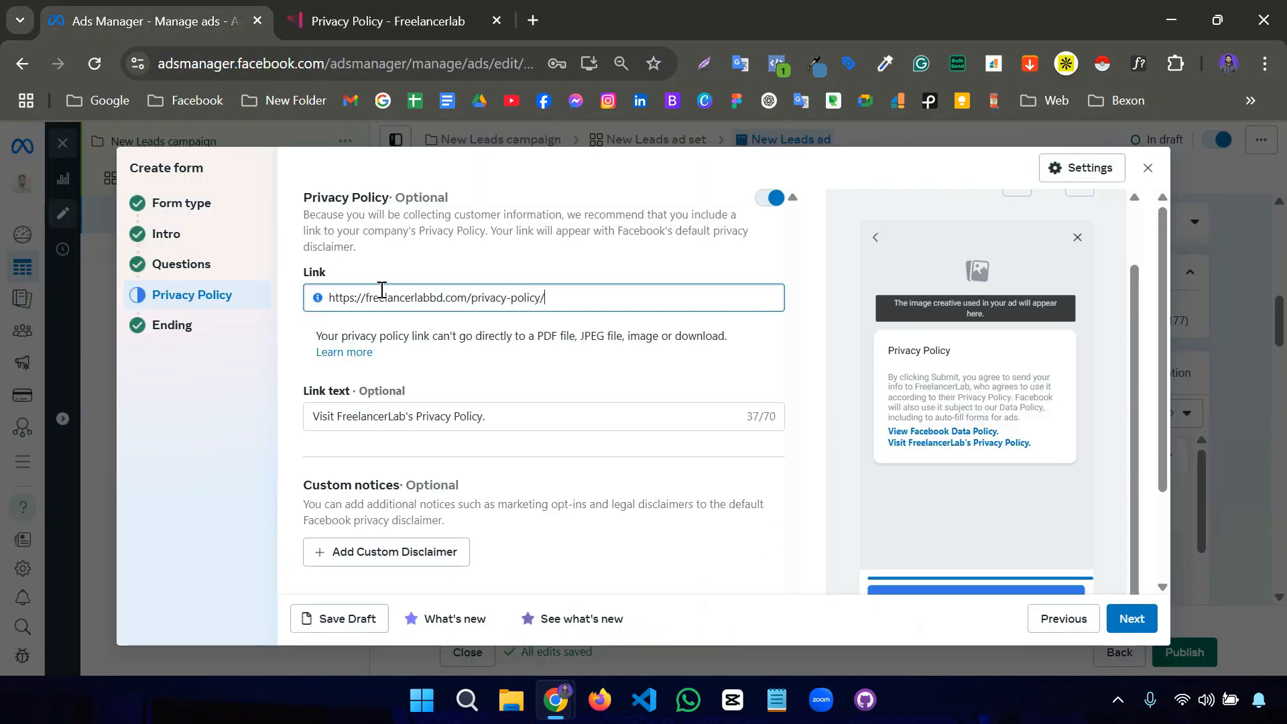
Proceed to the Ending section and create the instant form
scroll(702, 454, down, 3)
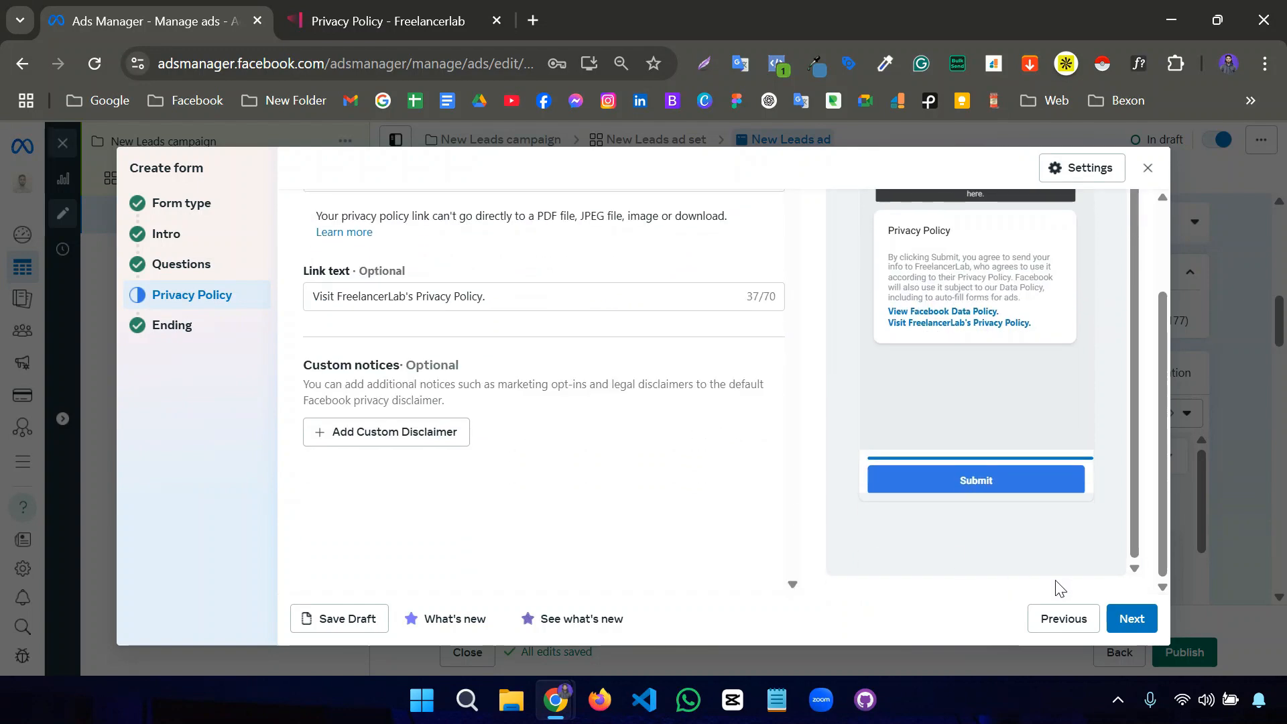
click(1132, 618)
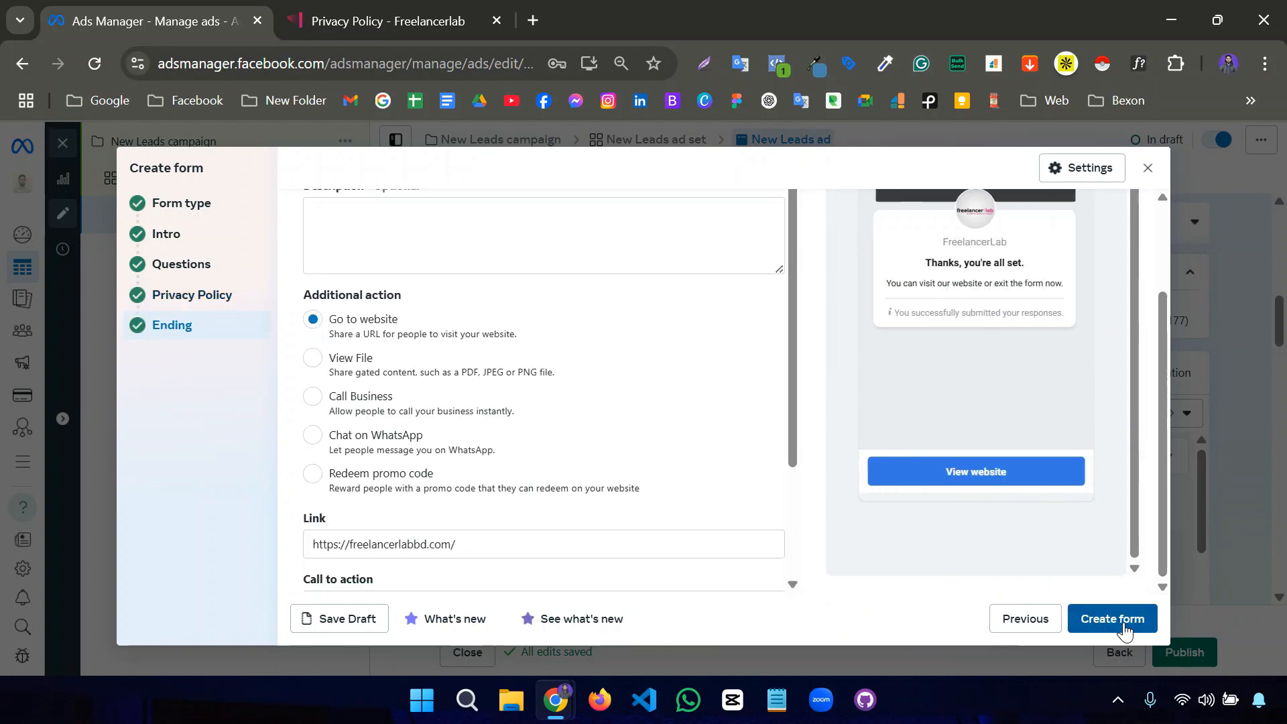
click(1129, 629)
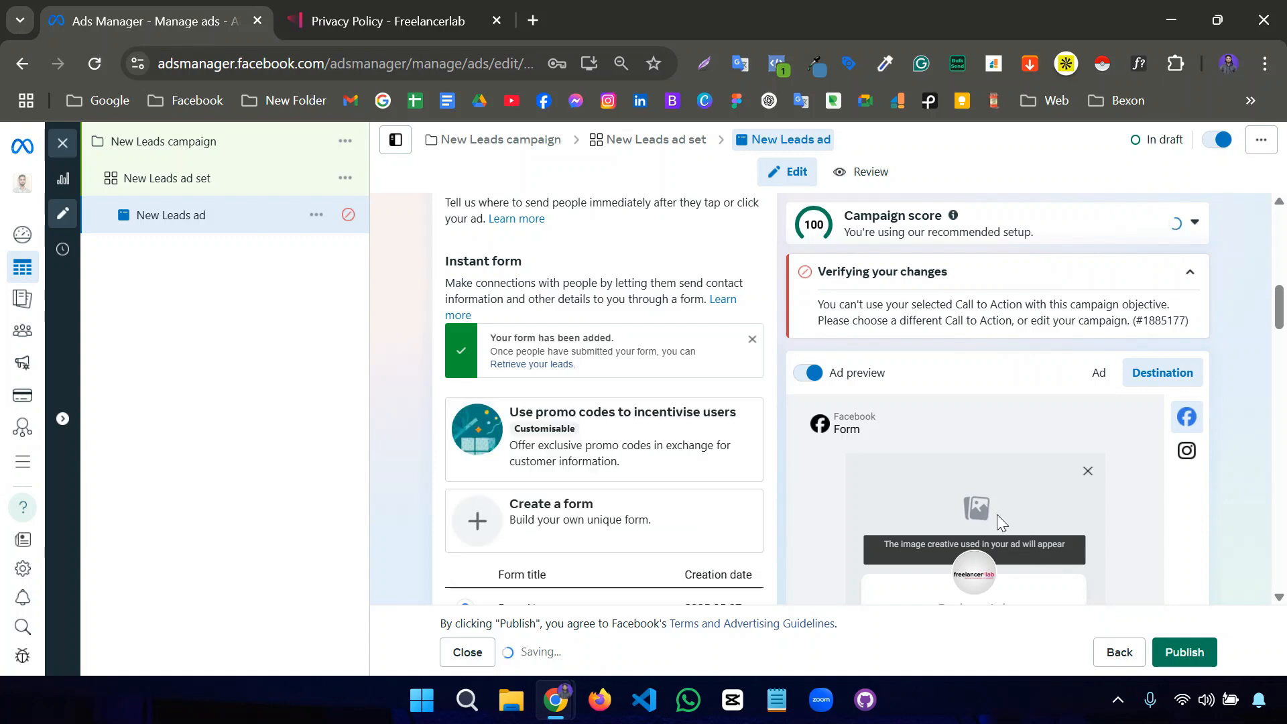
Preview all four pages of the instant form, from the intro through prefill information and privacy review to the message for leads
scroll(1002, 472, down, 6)
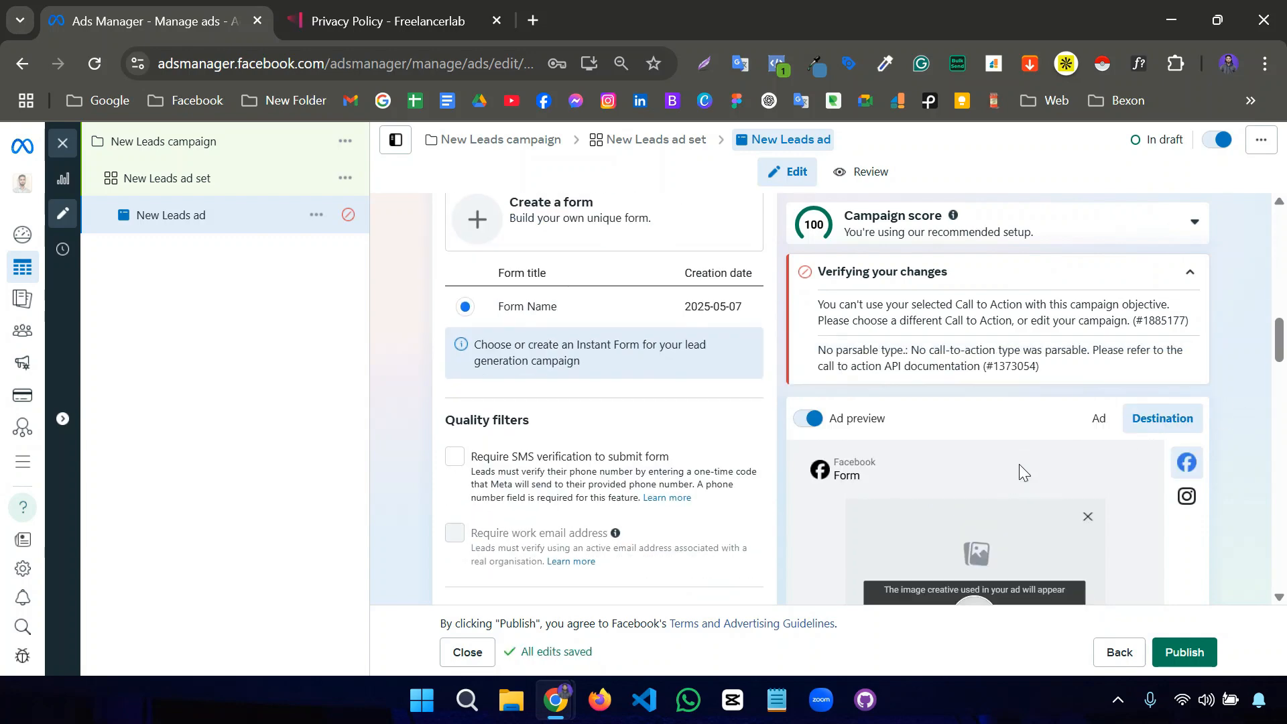
drag(1283, 387, 1283, 579)
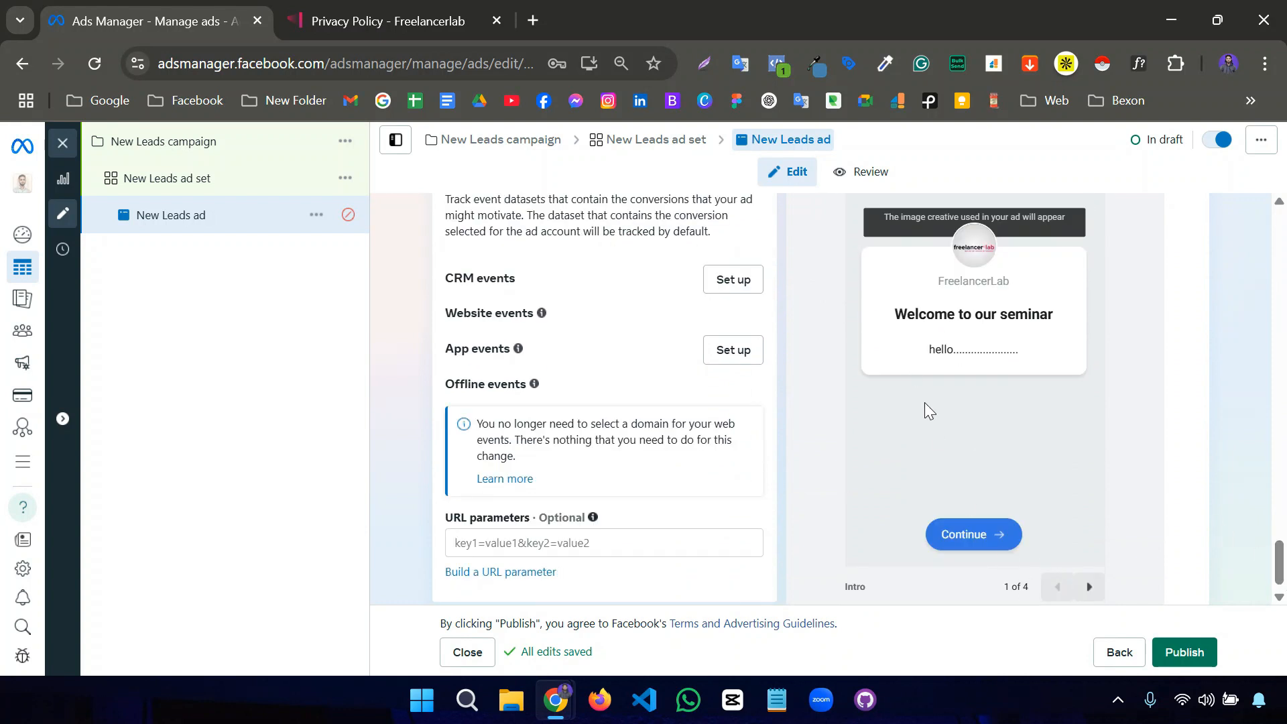
click(1088, 587)
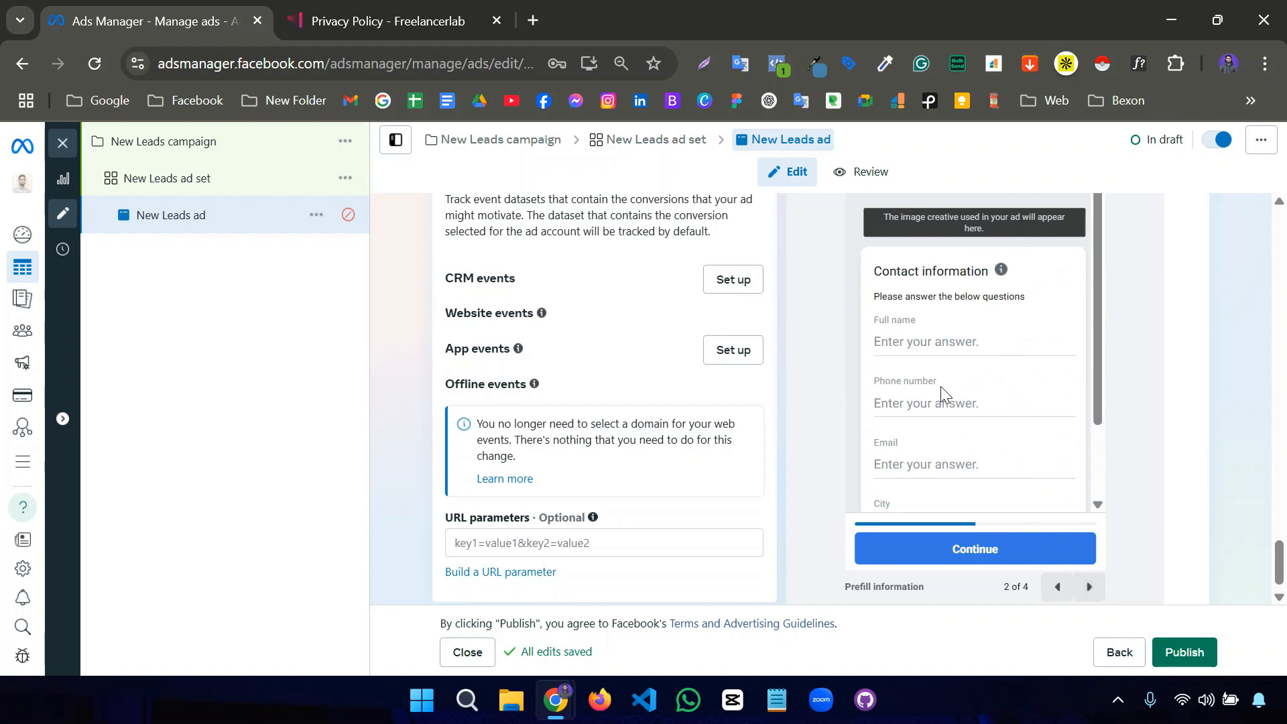
scroll(926, 382, up, 3)
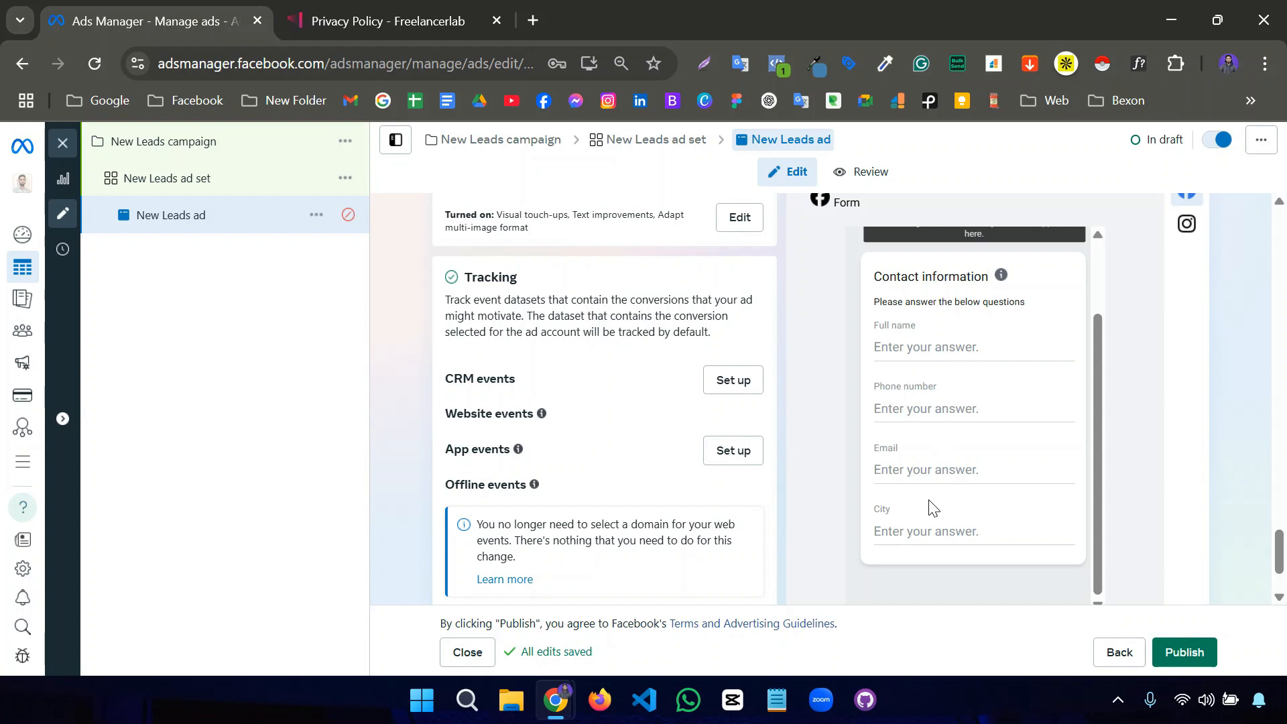
scroll(933, 508, down, 3)
click(1079, 590)
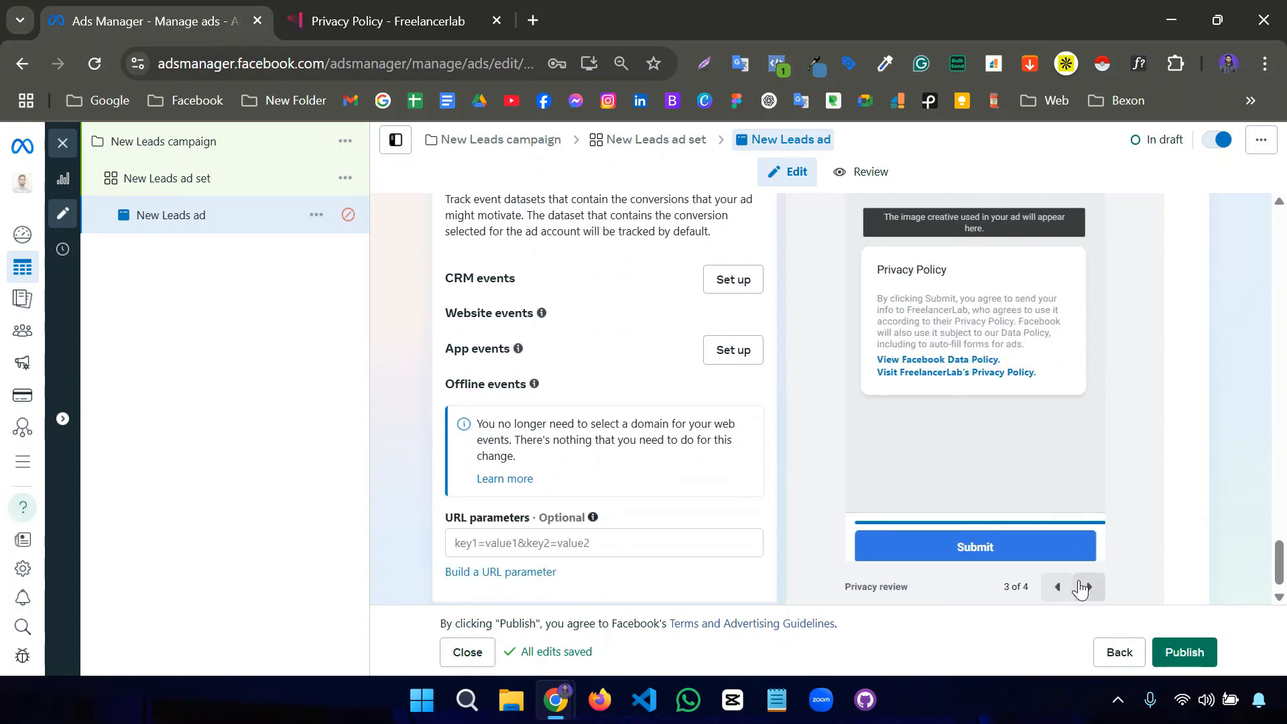
click(1087, 588)
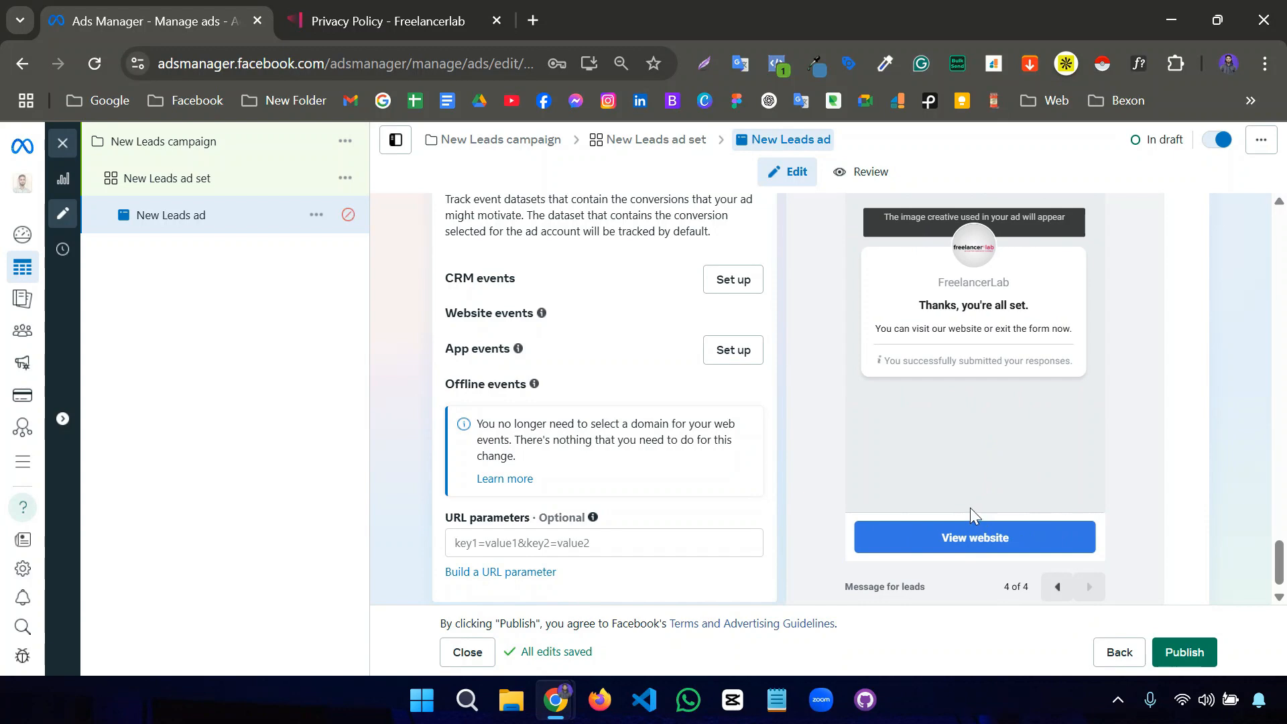
scroll(970, 510, up, 10)
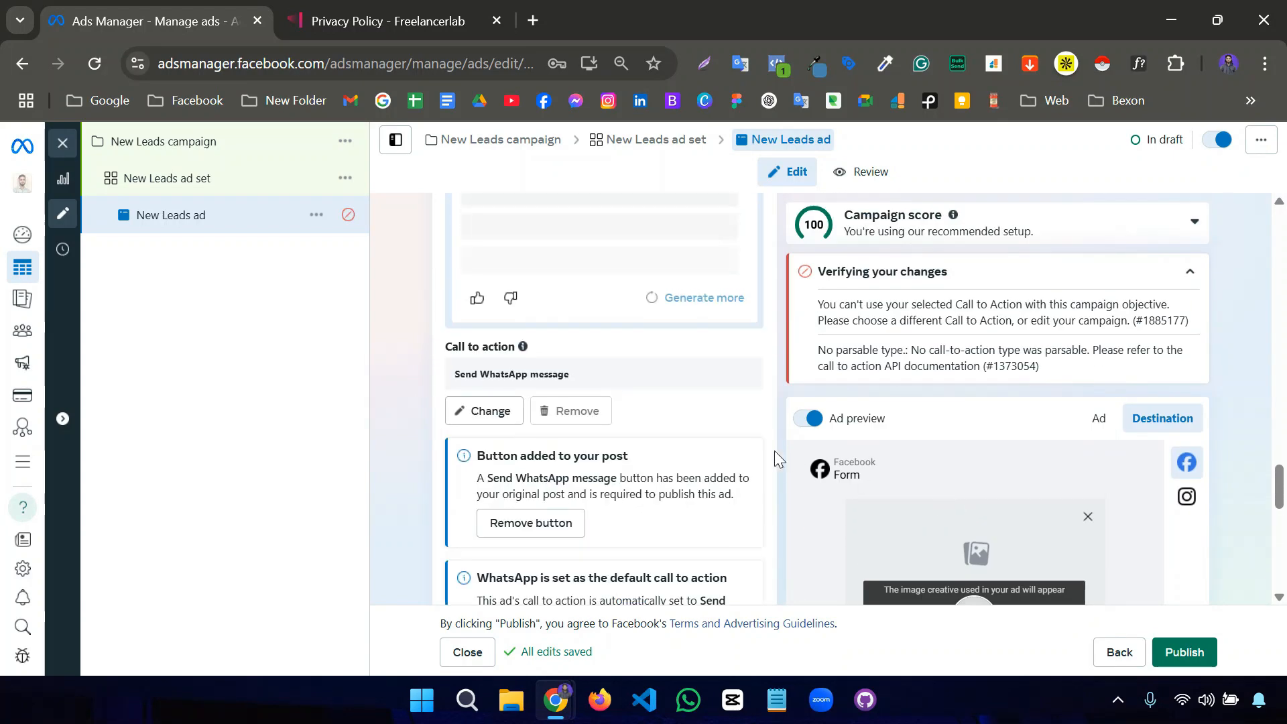